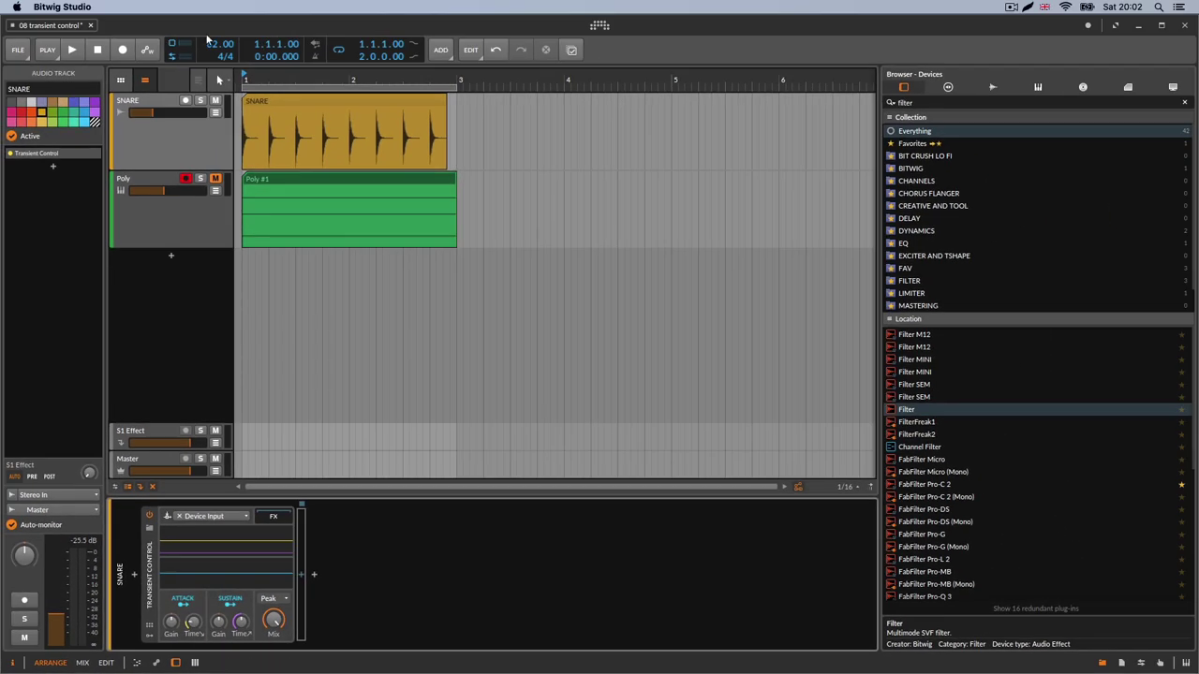
Step: Play the loop, raise the SNARE track's volume while listening, and stop playback
{"action": "left_click", "coordinate": [73, 49]}
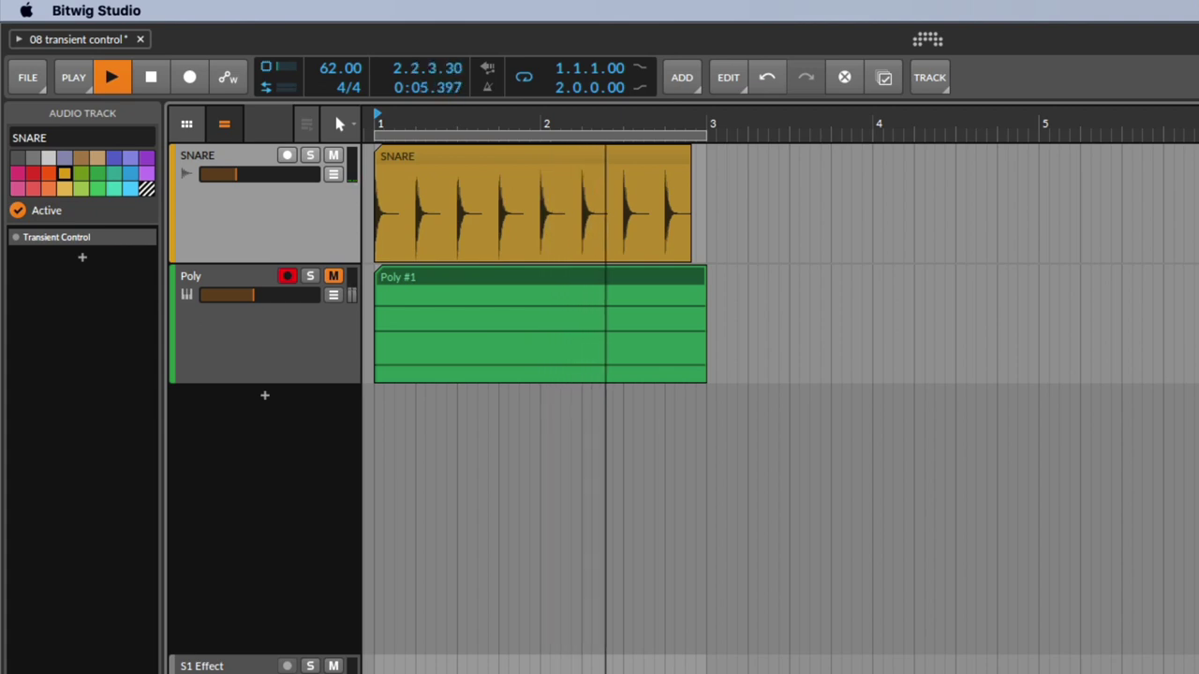
{"action": "left_click_drag", "start_coordinate": [236, 176], "coordinate": [273, 176]}
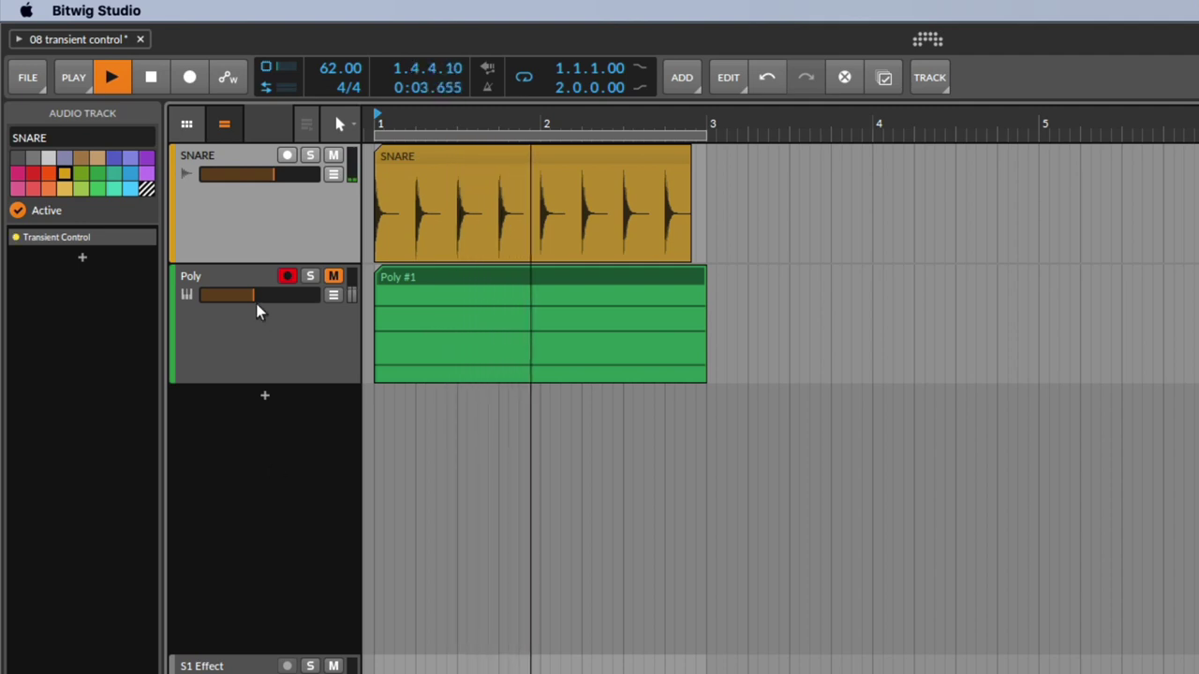
{"action": "left_click_drag", "start_coordinate": [274, 180], "coordinate": [251, 182]}
{"action": "left_click", "coordinate": [150, 77]}
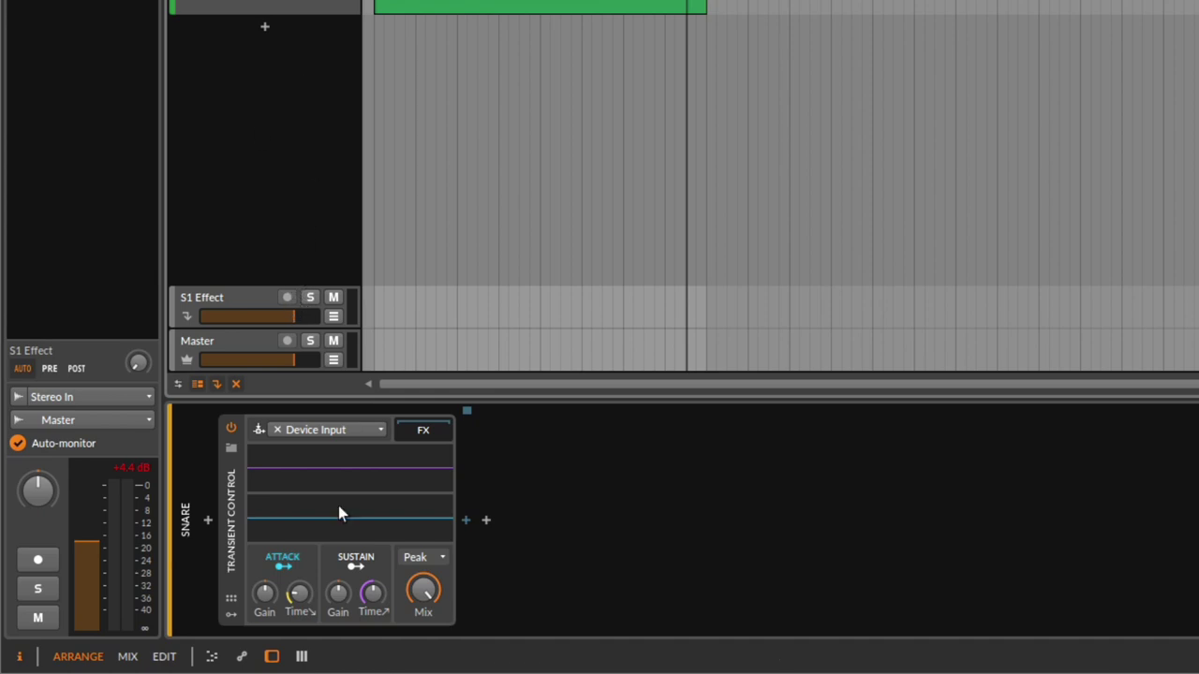
Step: Audition the snare loop with Transient Control's attack gain at 50% and lower the SNARE track's volume to compensate
{"action": "key", "text": "space"}
{"action": "left_click_drag", "start_coordinate": [265, 596], "coordinate": [265, 564]}
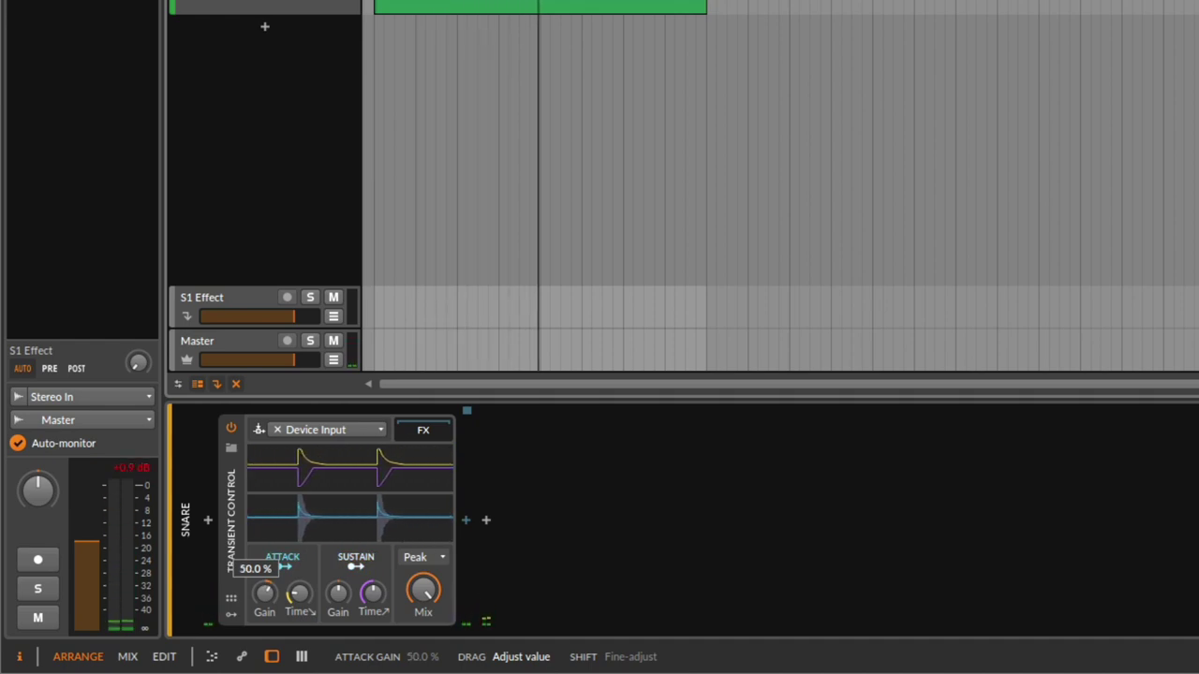
{"action": "left_click_drag", "start_coordinate": [87, 541], "coordinate": [86, 553]}
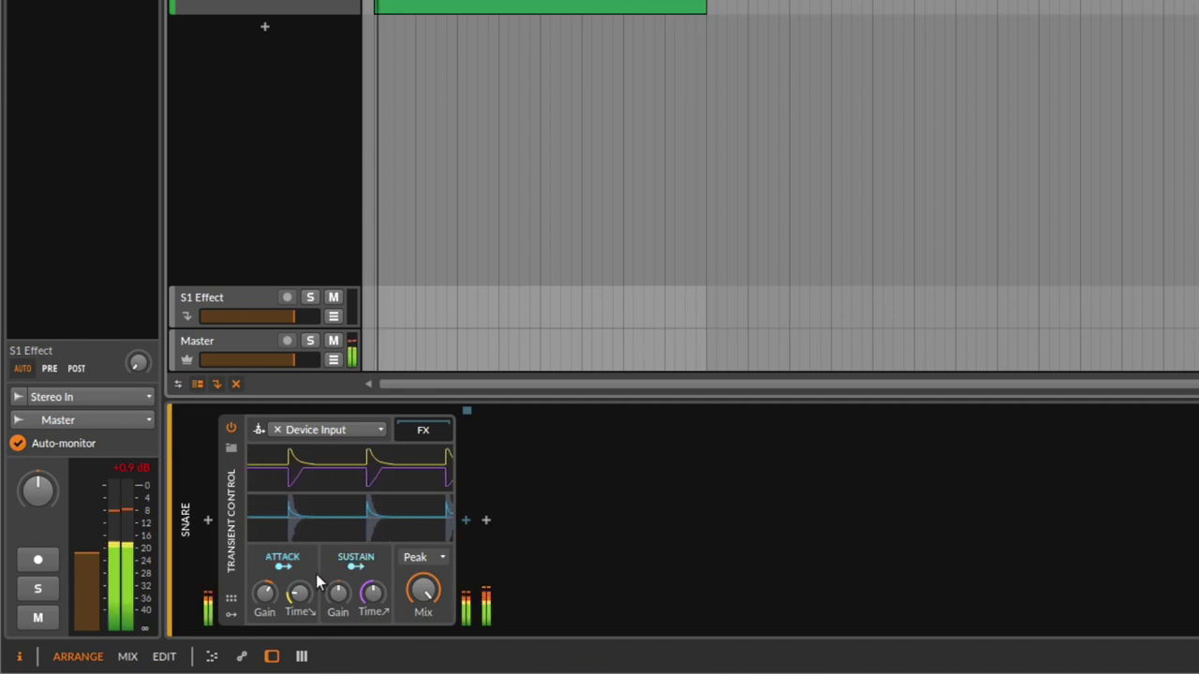
{"action": "left_click_drag", "start_coordinate": [268, 594], "coordinate": [269, 602]}
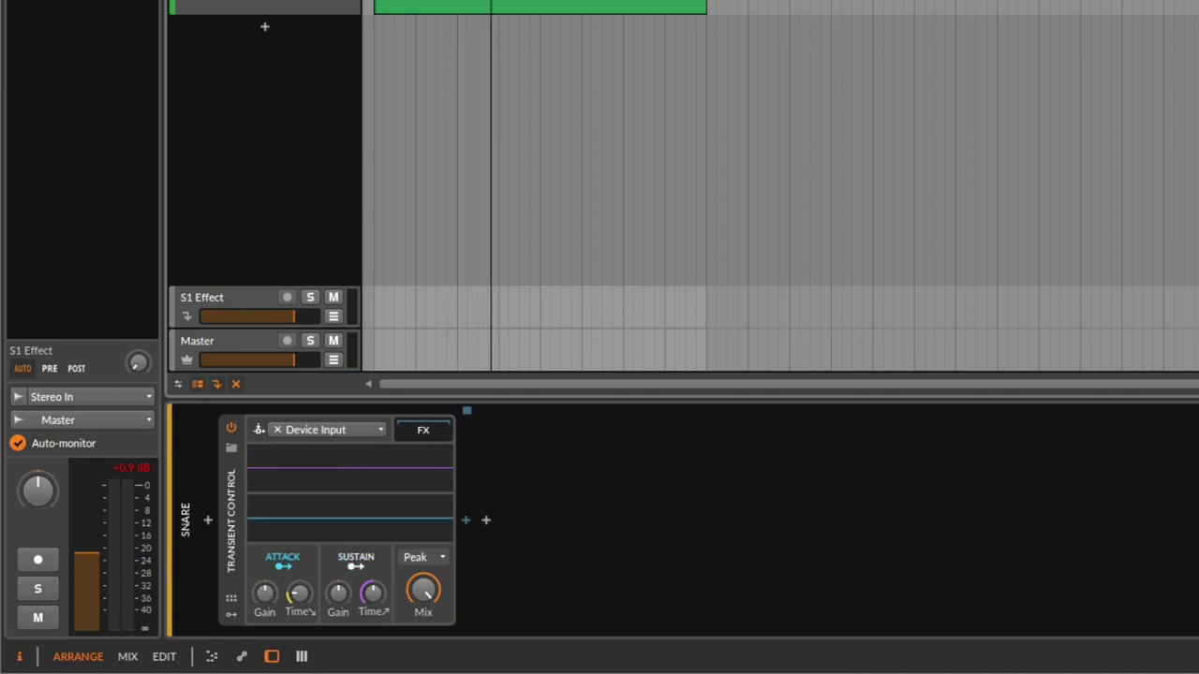
Step: Play the snare loop and try a lower sustain gain in Transient Control
{"action": "left_click_drag", "start_coordinate": [530, 0], "coordinate": [537, 56]}
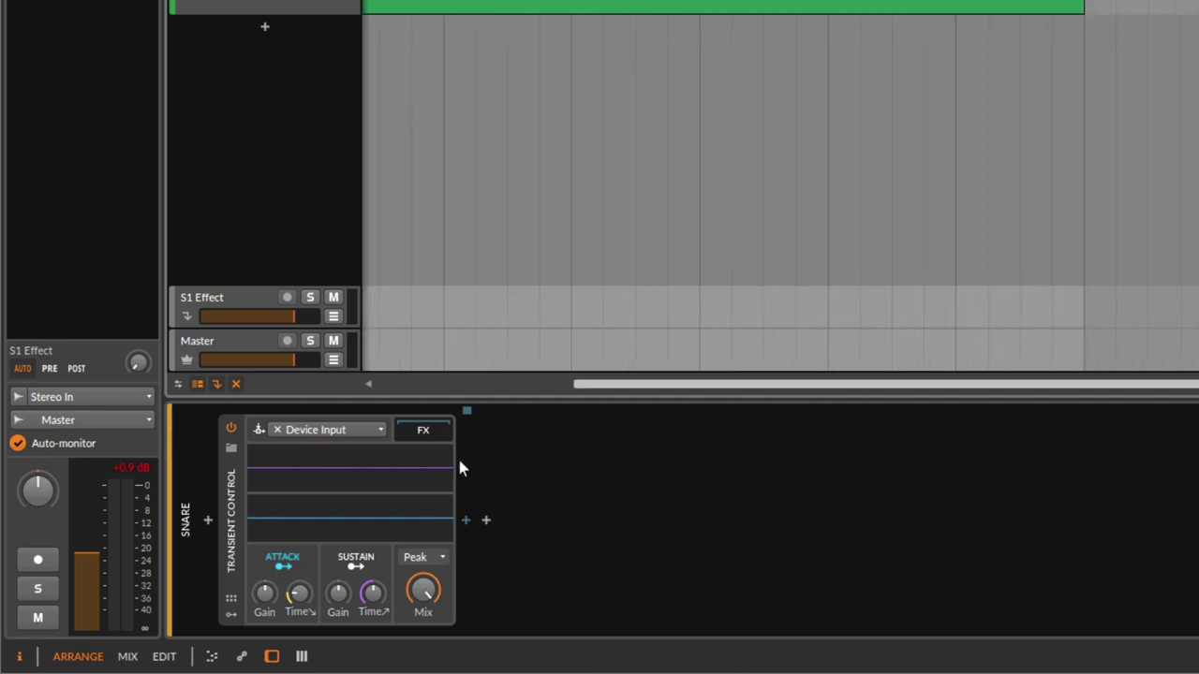
{"action": "key", "text": "space"}
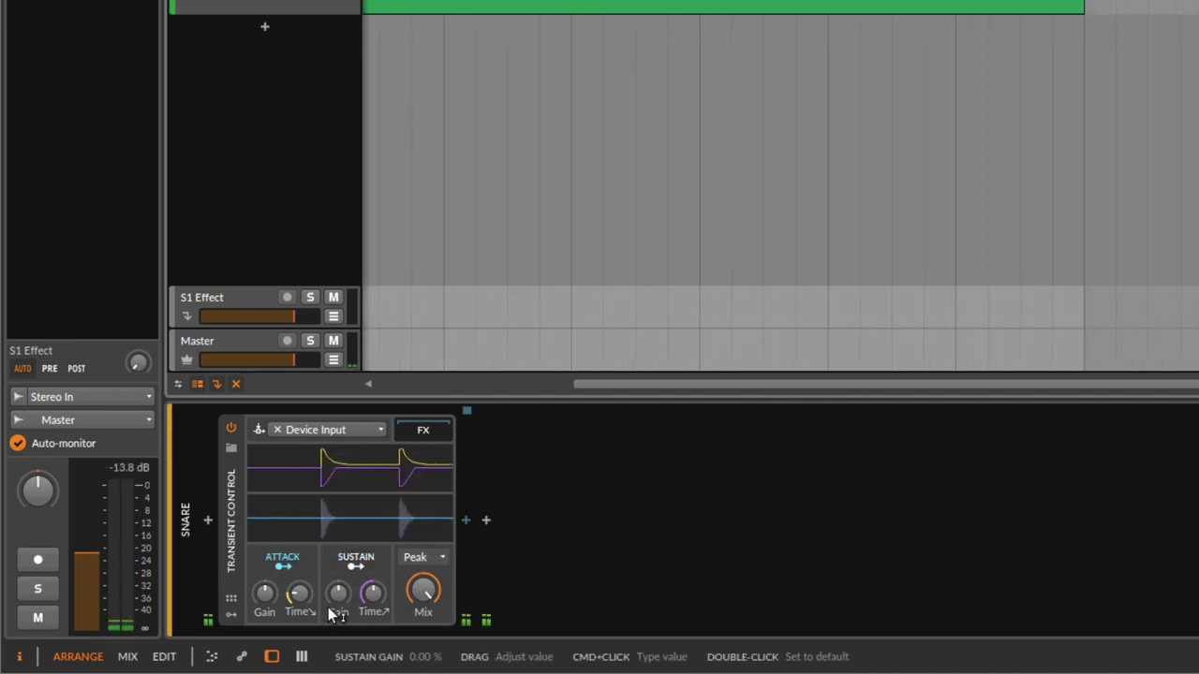
{"action": "left_click_drag", "start_coordinate": [333, 599], "coordinate": [331, 673]}
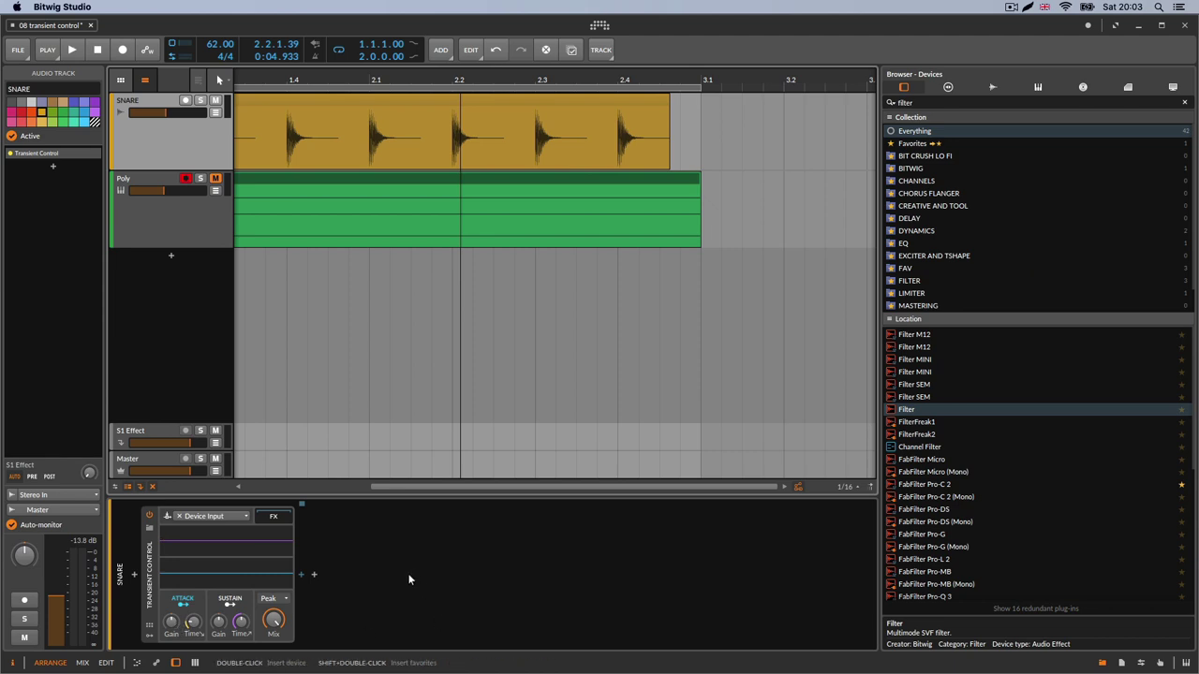
Step: Search the devices for "compr" and add the Compressor after Transient Control on the SNARE track
{"action": "left_click", "coordinate": [904, 102]}
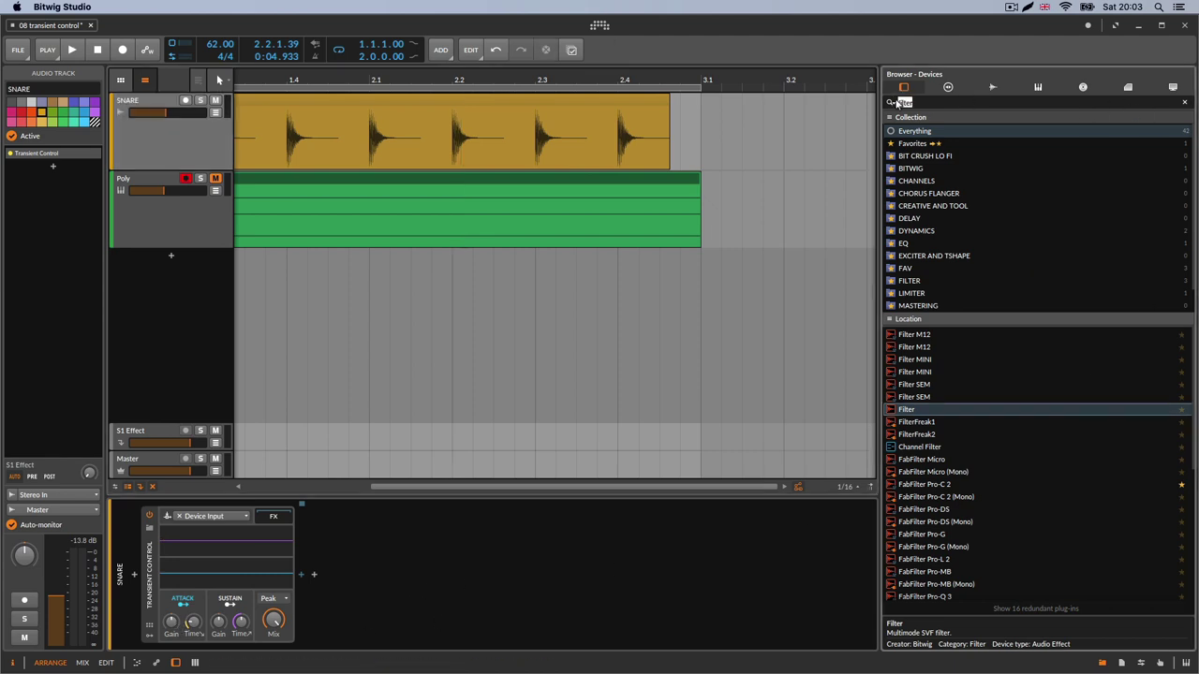
{"action": "type", "text": "com"}
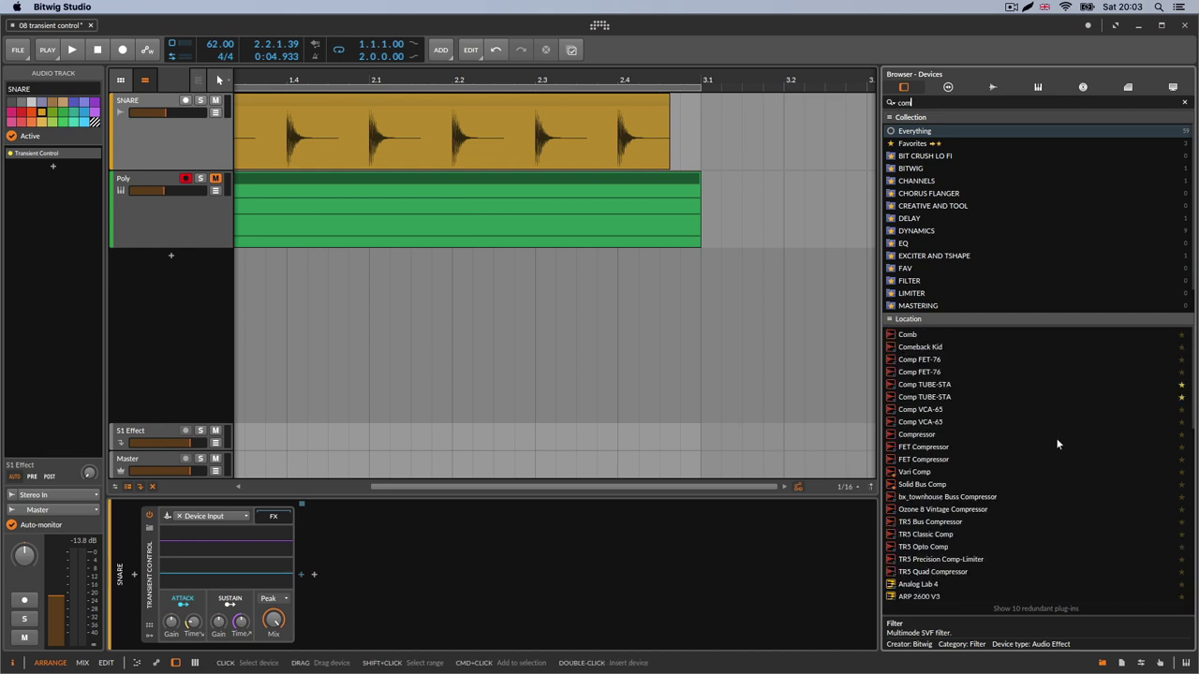
{"action": "type", "text": "pr"}
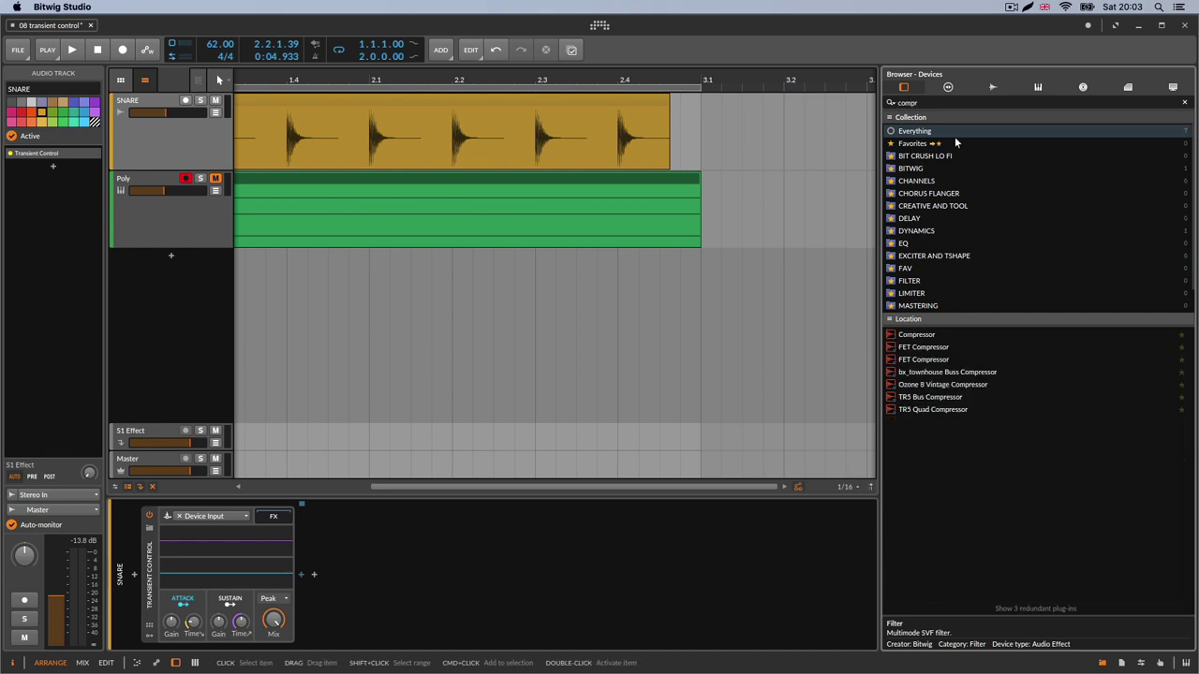
{"action": "left_click_drag", "start_coordinate": [916, 335], "coordinate": [534, 609]}
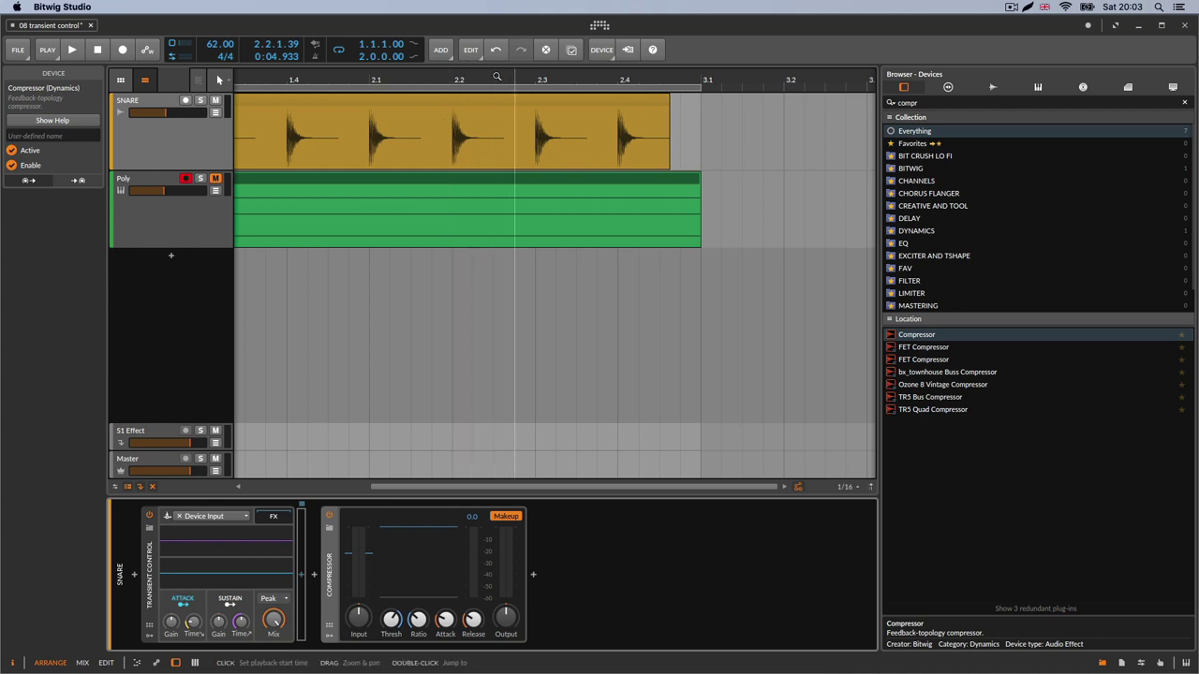
Step: Delete the Compressor from the SNARE track's device chain
{"action": "left_click_drag", "start_coordinate": [474, 80], "coordinate": [473, 123]}
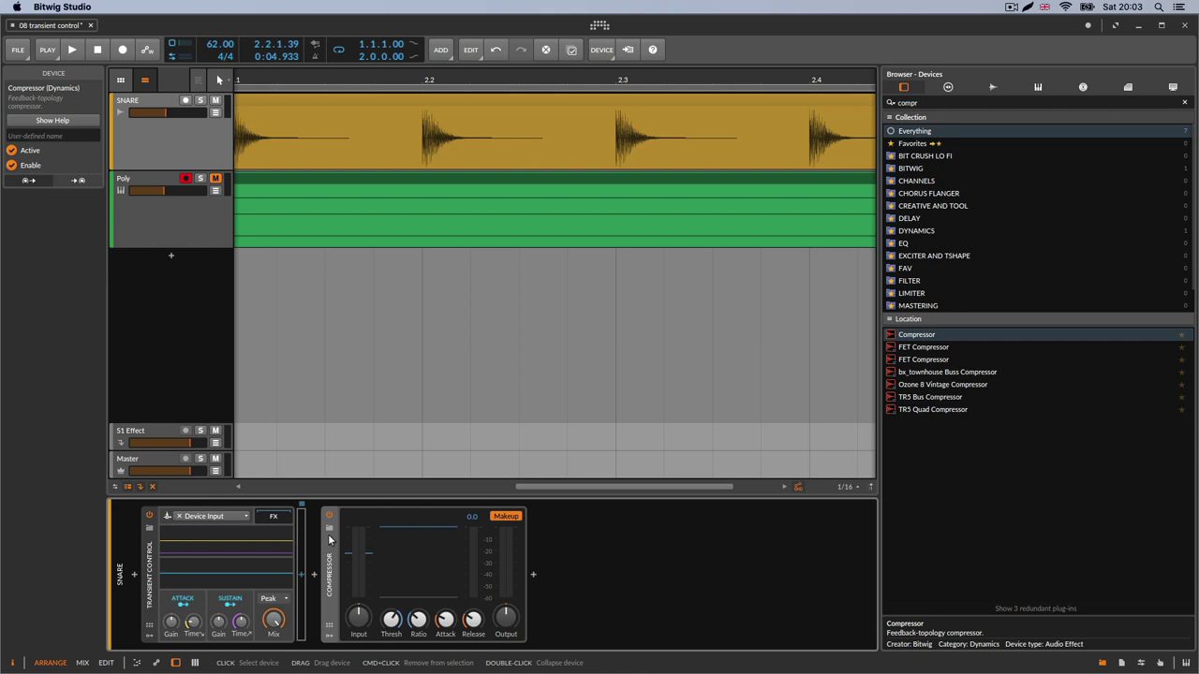
{"action": "key", "text": "Delete"}
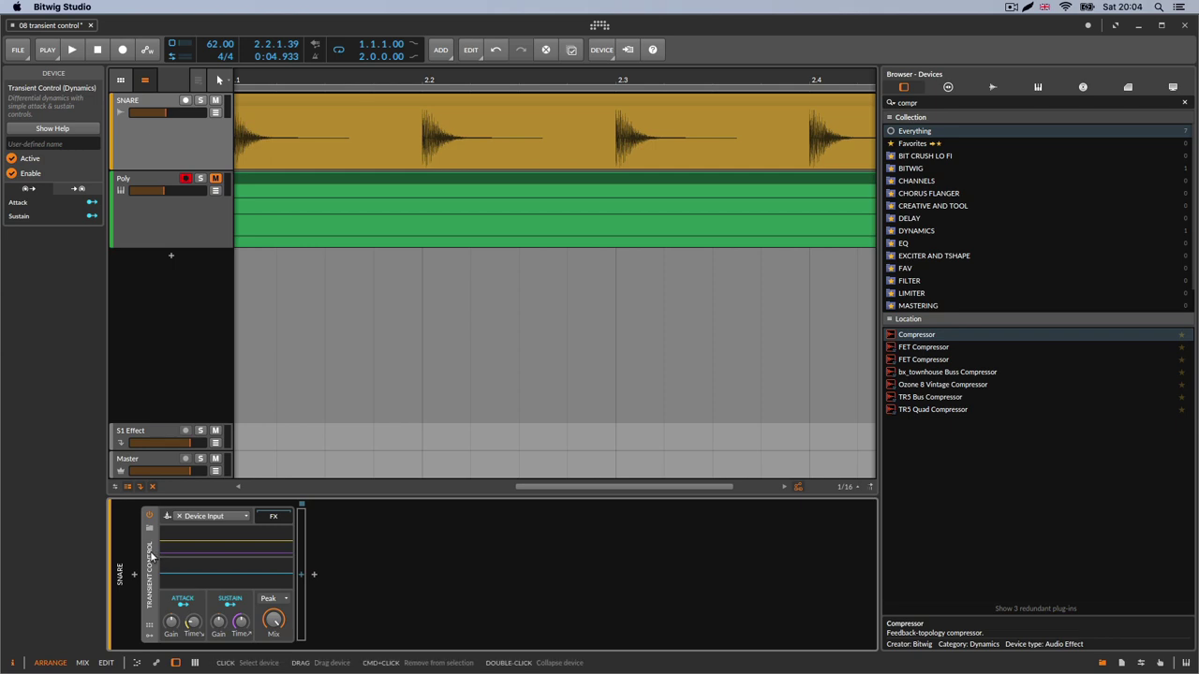
Step: Play the snare loop while trying raised and lowered attack gain and a different sustain gain in Transient Control
{"action": "left_click_drag", "start_coordinate": [374, 79], "coordinate": [459, 67]}
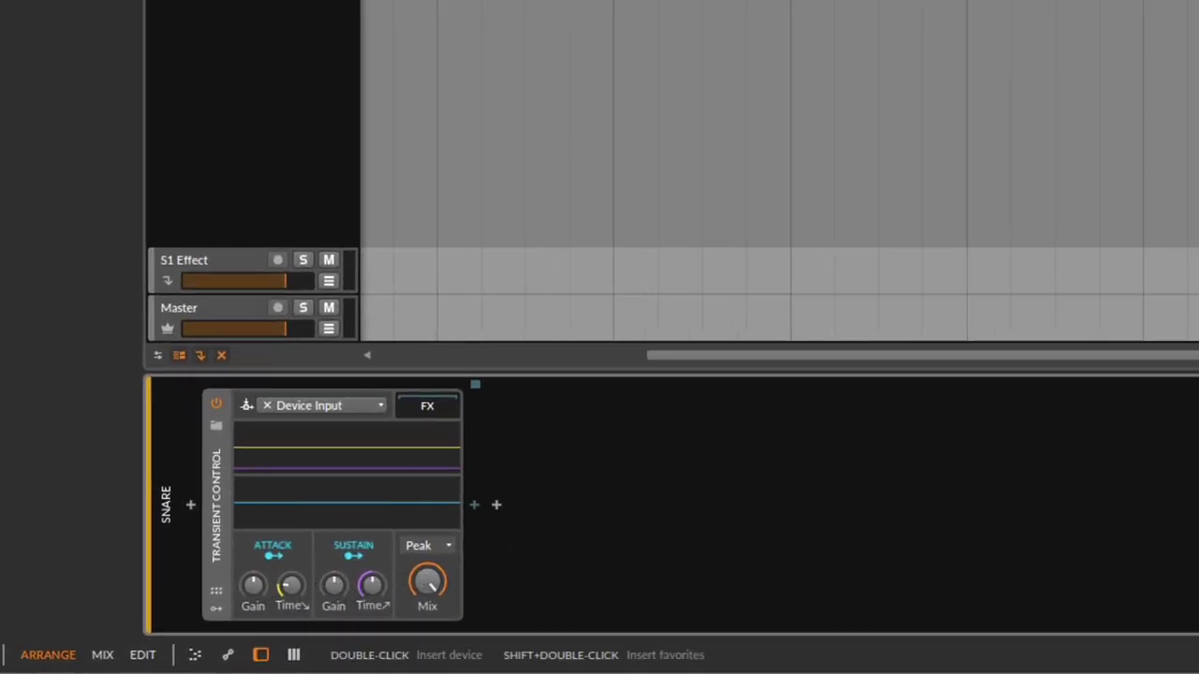
{"action": "left_click_drag", "start_coordinate": [503, 1], "coordinate": [525, 8]}
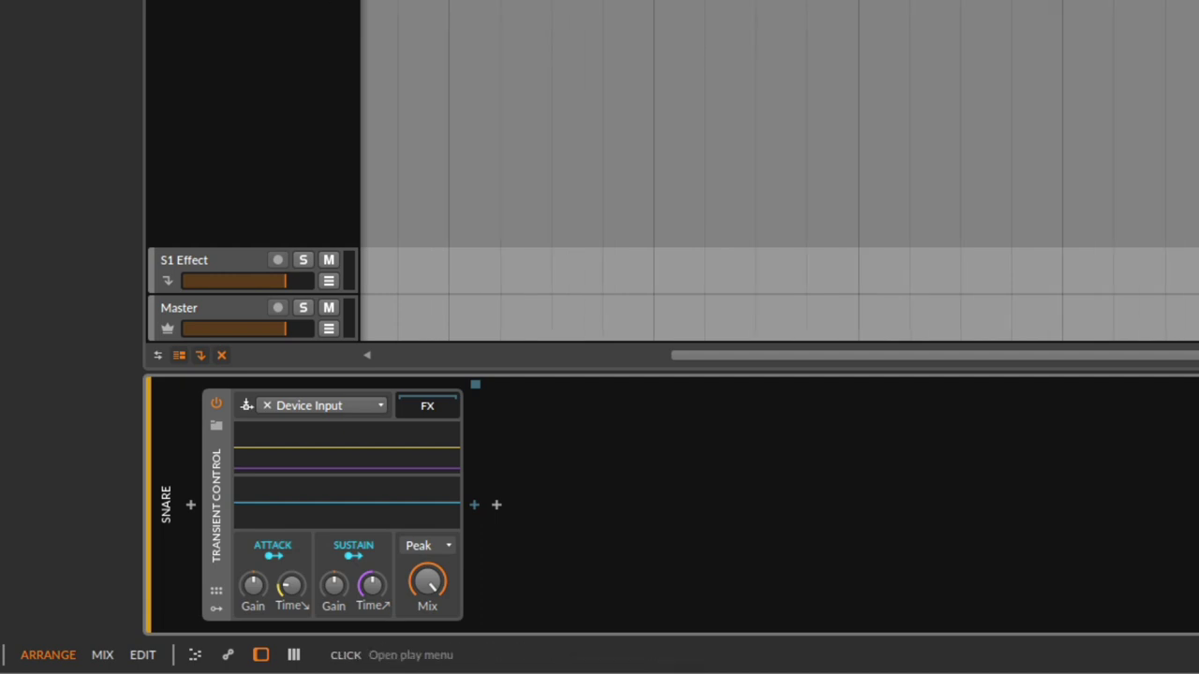
{"action": "key", "text": "space"}
{"action": "left_click_drag", "start_coordinate": [252, 585], "coordinate": [372, 527]}
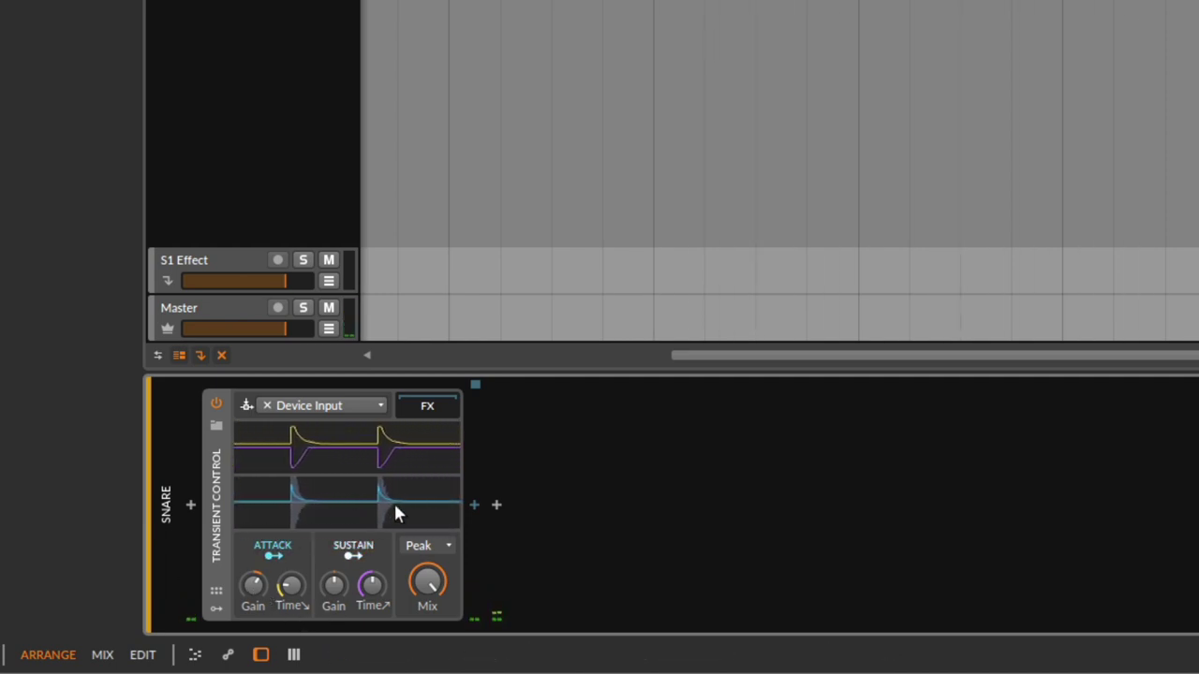
{"action": "mouse_move", "coordinate": [251, 586]}
{"action": "left_mouse_down"}
{"action": "mouse_move", "coordinate": [255, 618]}
{"action": "mouse_move", "coordinate": [272, 588]}
{"action": "left_mouse_up"}
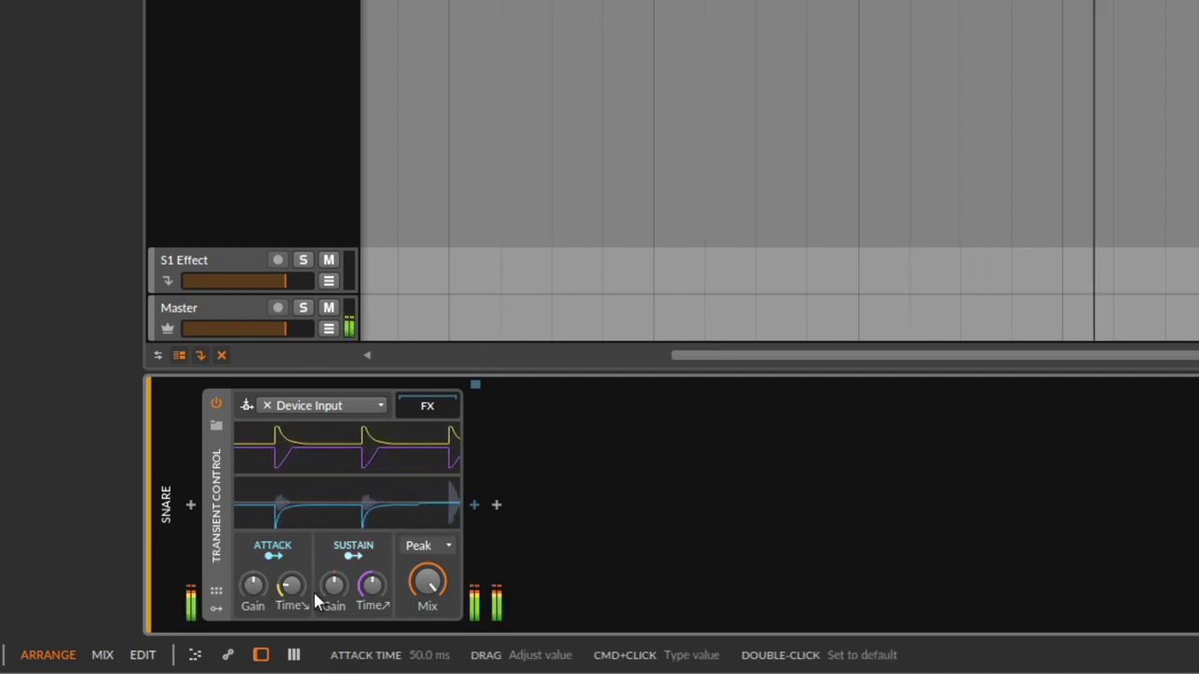
{"action": "left_click_drag", "start_coordinate": [334, 585], "coordinate": [389, 520]}
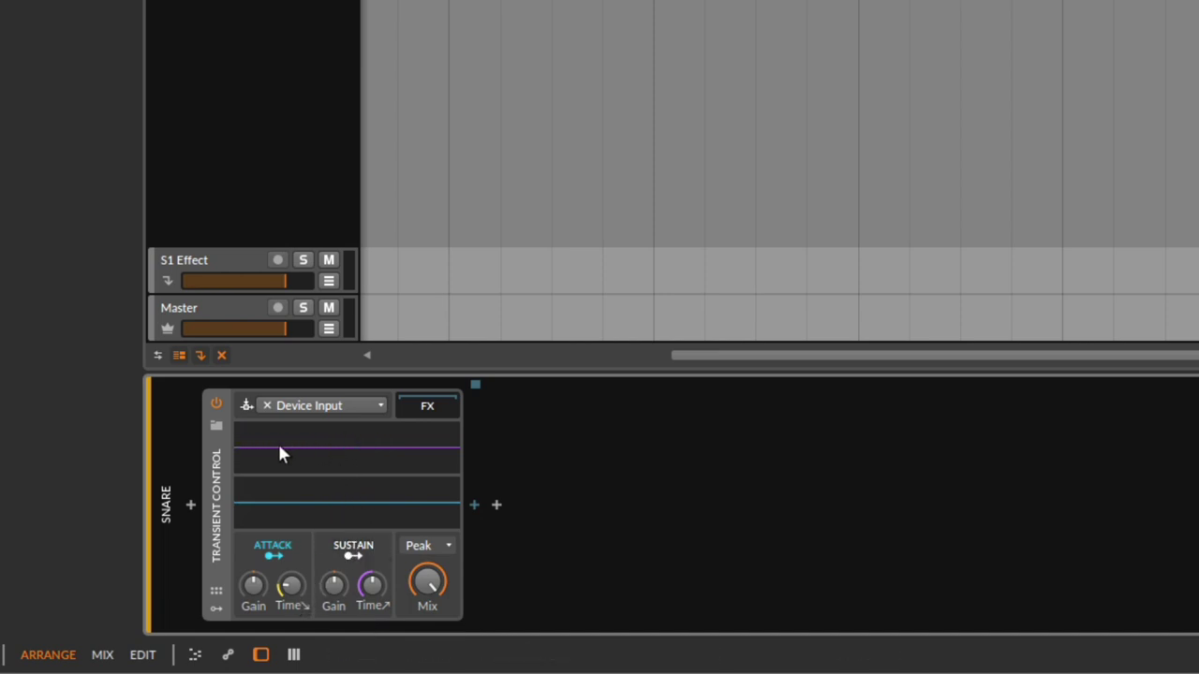
Step: Play the snare loop and try a different attack time in Transient Control
{"action": "key", "text": "space"}
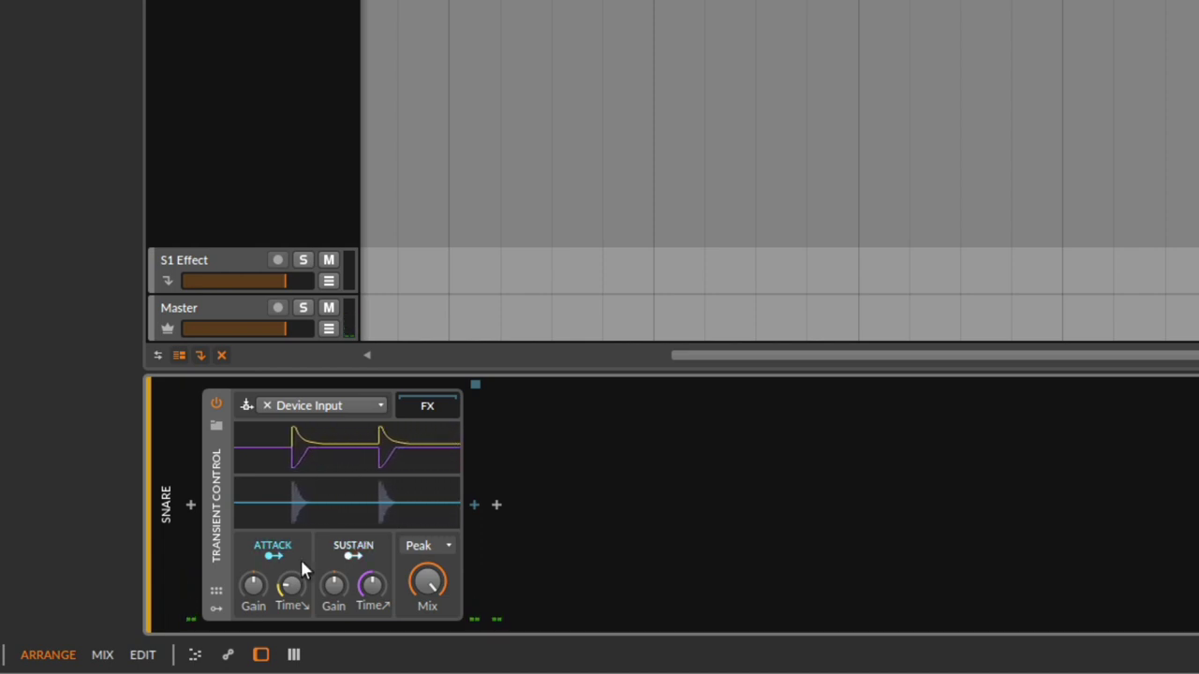
{"action": "left_click_drag", "start_coordinate": [296, 591], "coordinate": [294, 602]}
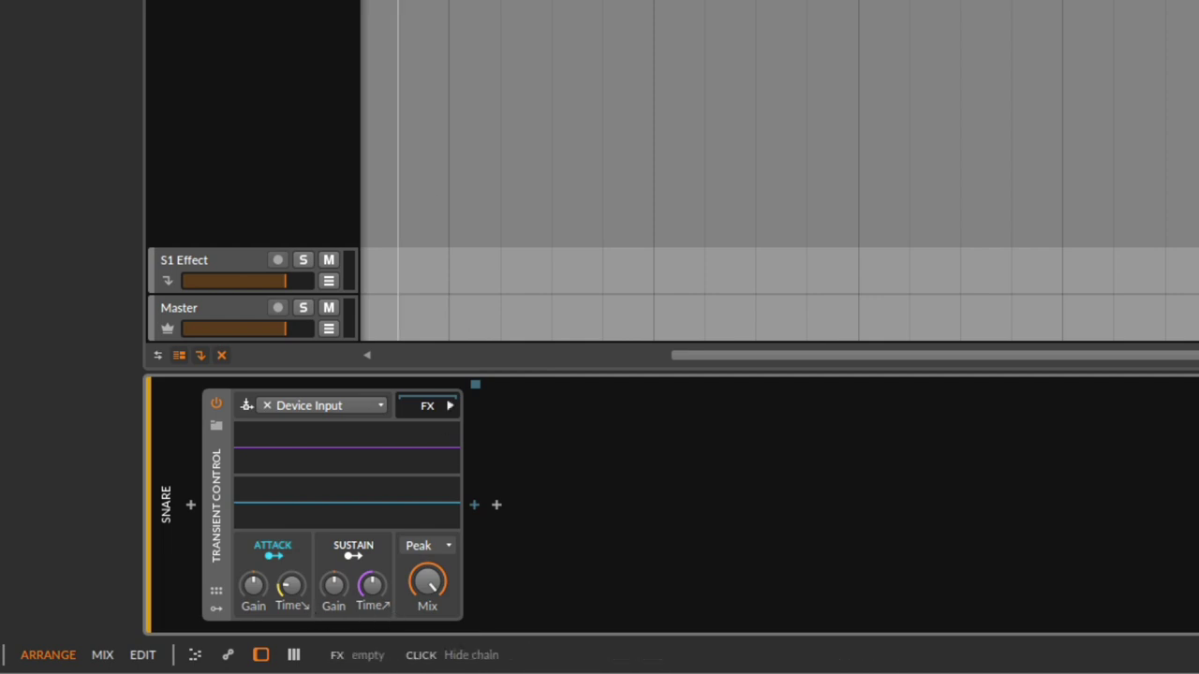
Step: Automate Transient Control's attack time on the SNARE track with a jump from 59.5 ms to 200 ms at position 2.1.1.00
{"action": "left_click", "coordinate": [253, 4]}
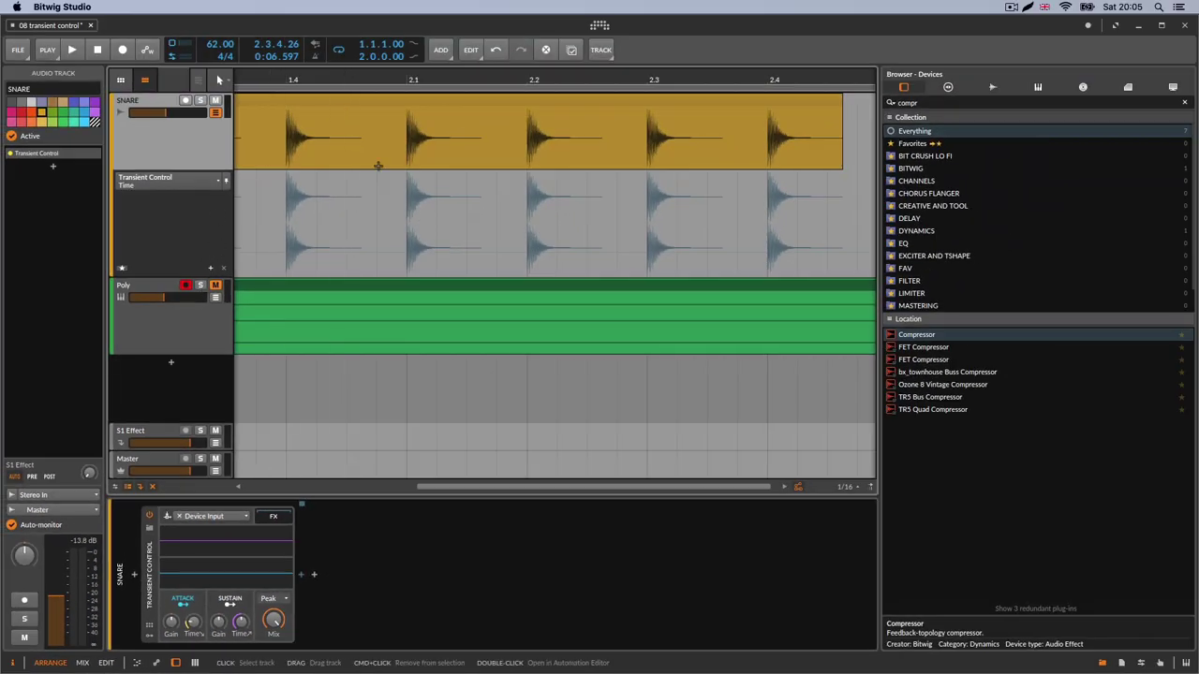
{"action": "left_click_drag", "start_coordinate": [408, 80], "coordinate": [390, 158]}
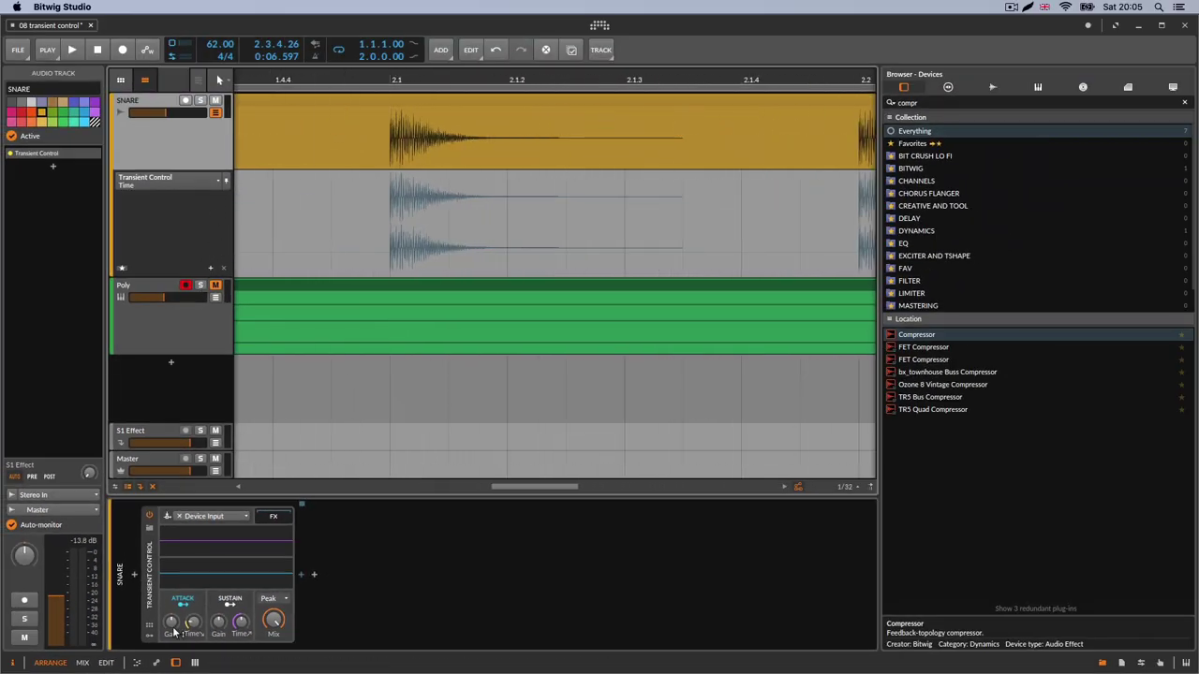
{"action": "left_click", "coordinate": [390, 246]}
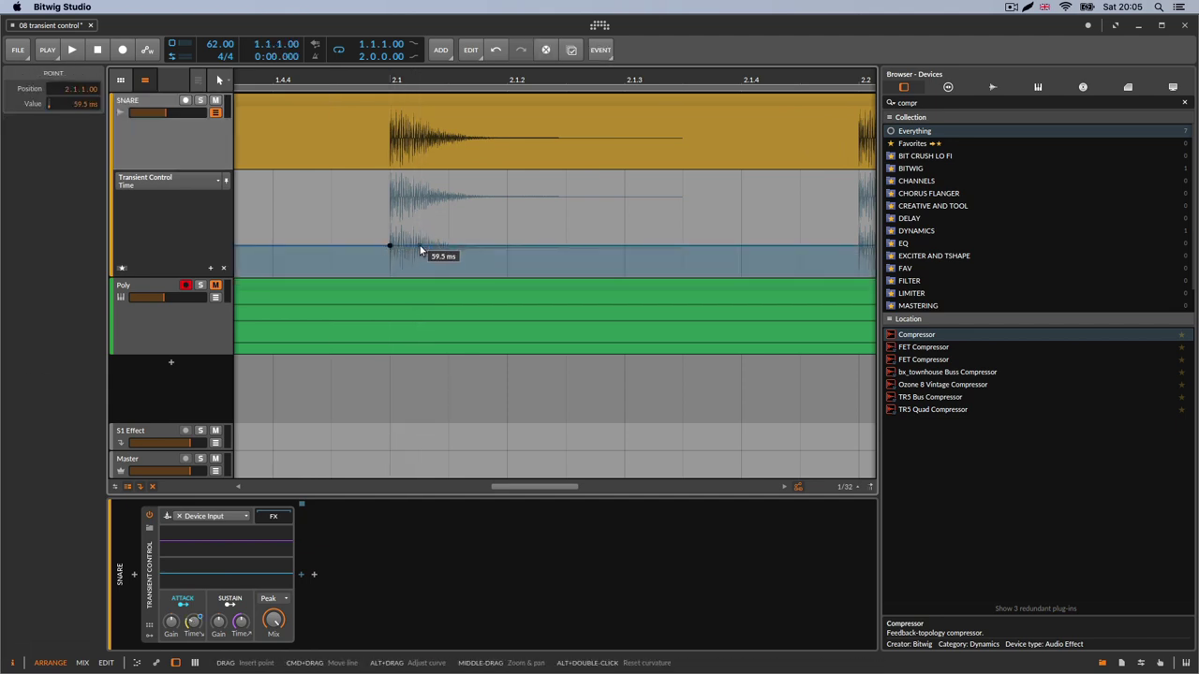
{"action": "left_click", "coordinate": [419, 246]}
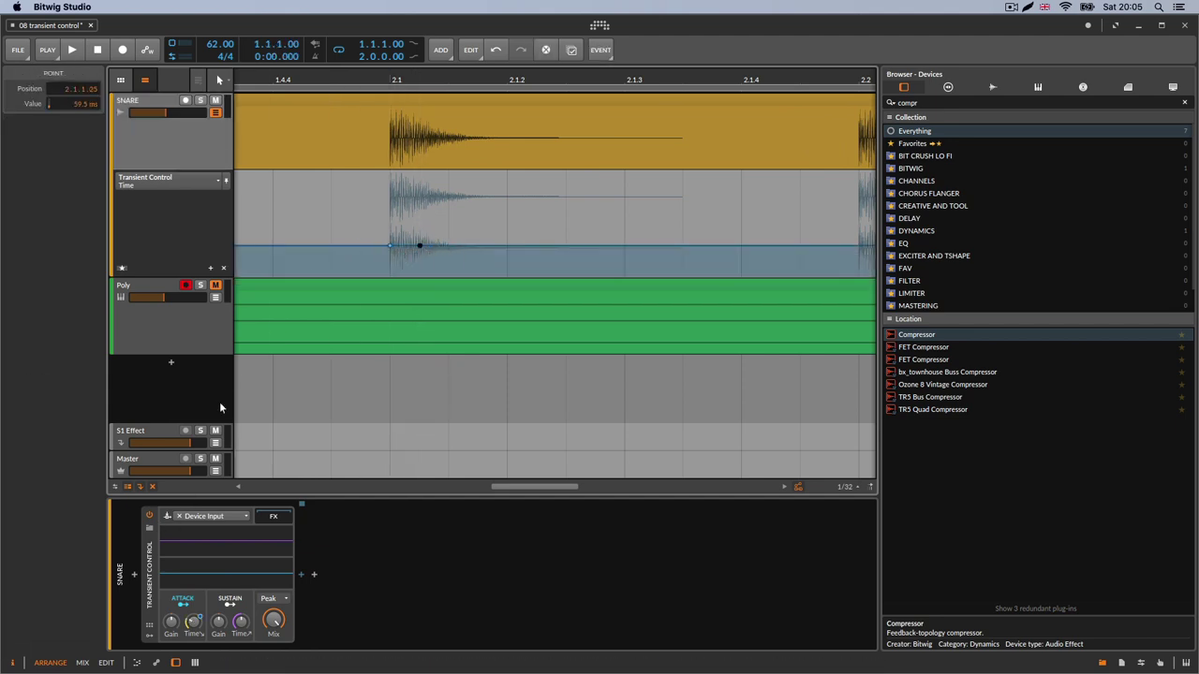
{"action": "left_click", "coordinate": [337, 246]}
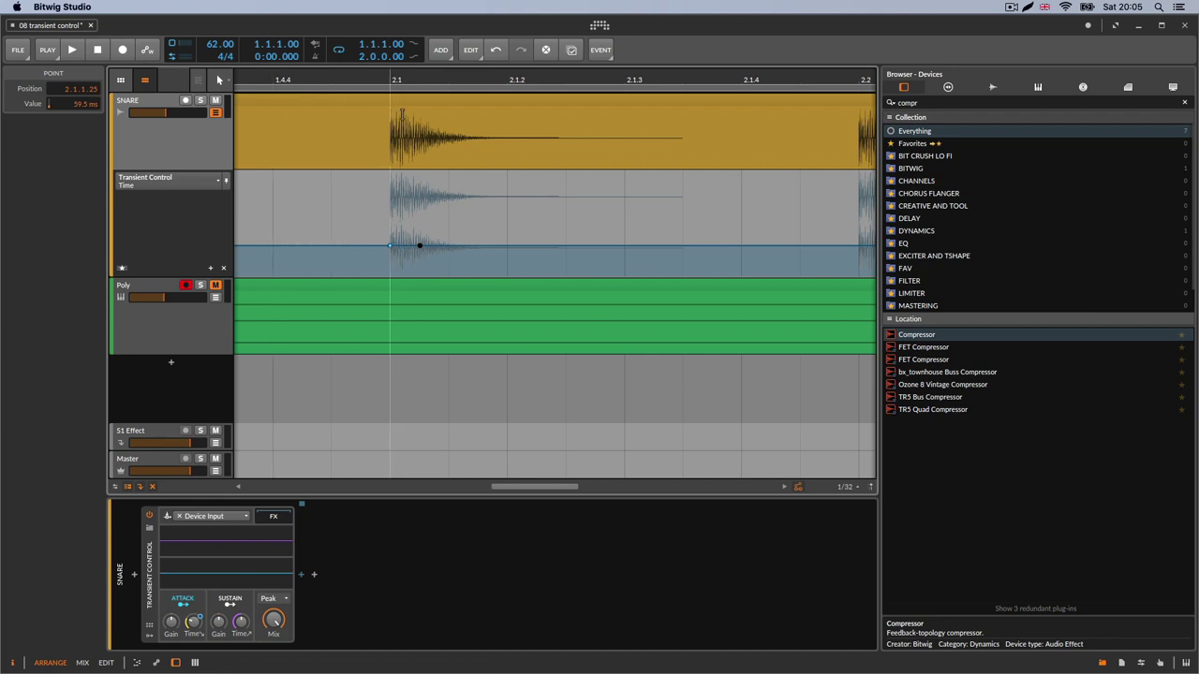
{"action": "left_click_drag", "start_coordinate": [411, 75], "coordinate": [412, 103]}
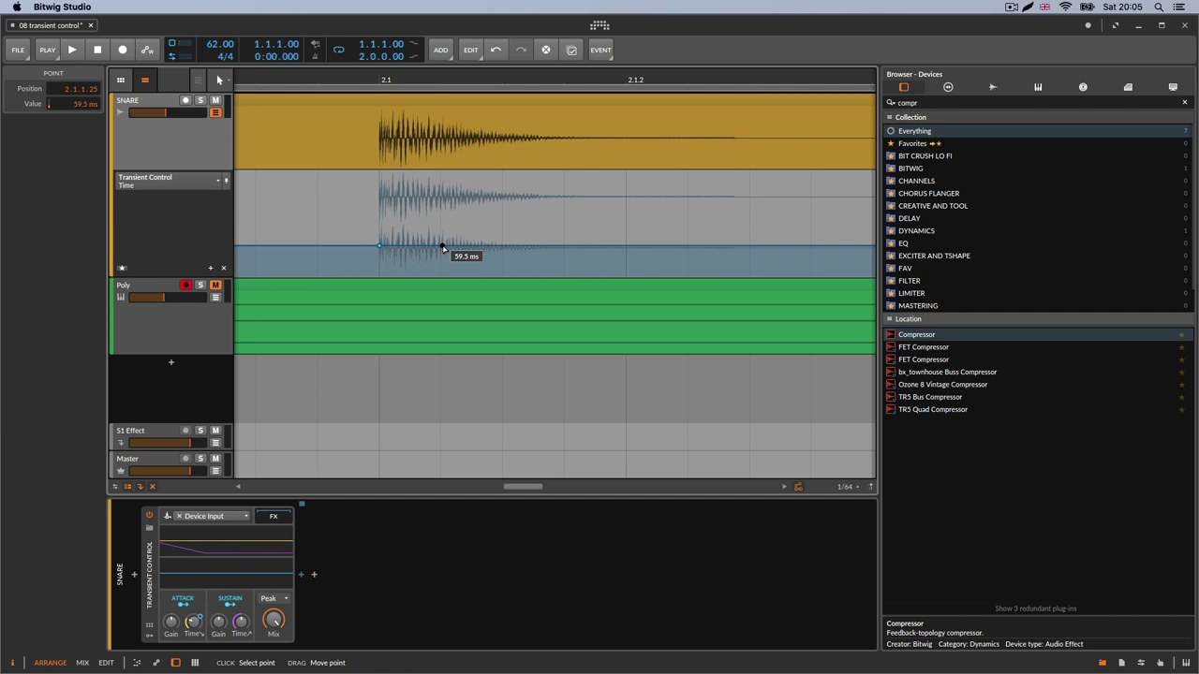
{"action": "left_click_drag", "start_coordinate": [442, 245], "coordinate": [380, 196]}
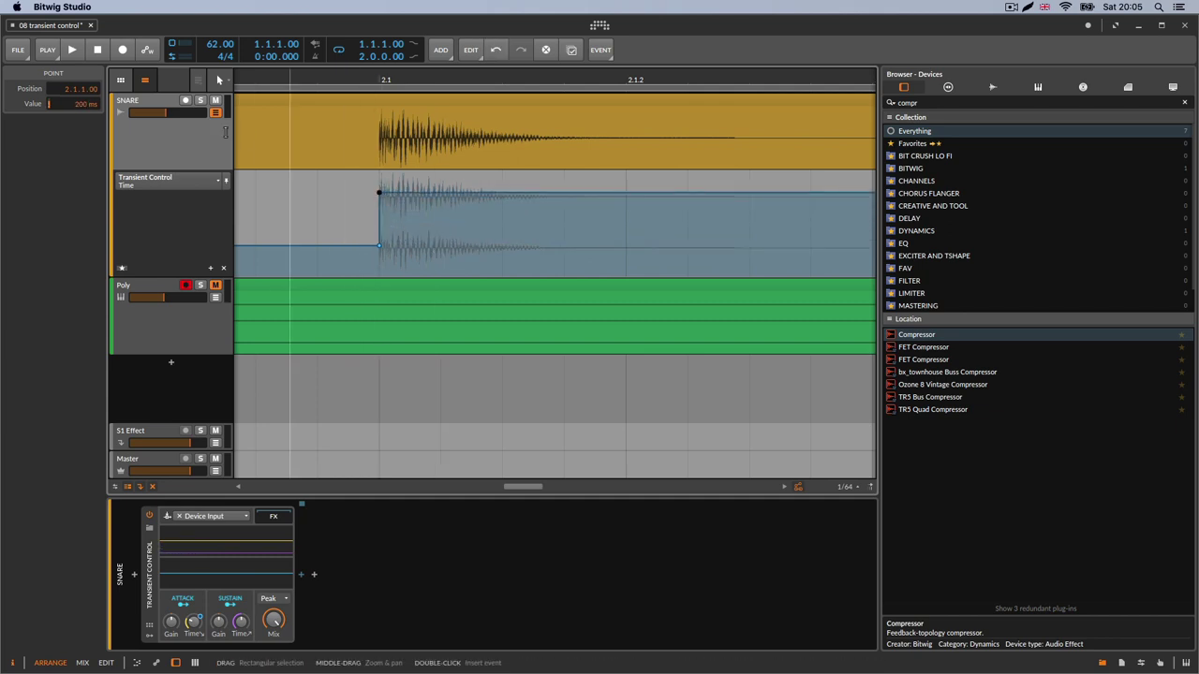
Step: Automate the SNARE track's volume with an upward jump to +3.3 dB at position 2.1.1.00
{"action": "left_click", "coordinate": [165, 113]}
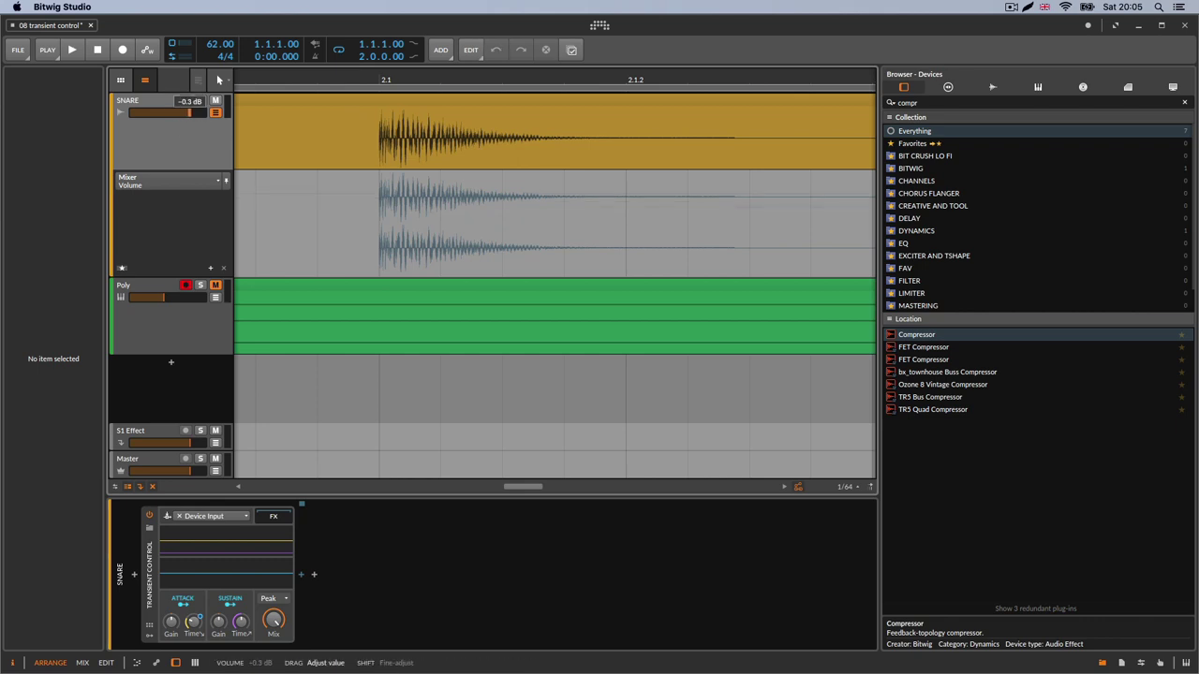
{"action": "left_click_drag", "start_coordinate": [171, 113], "coordinate": [172, 113]}
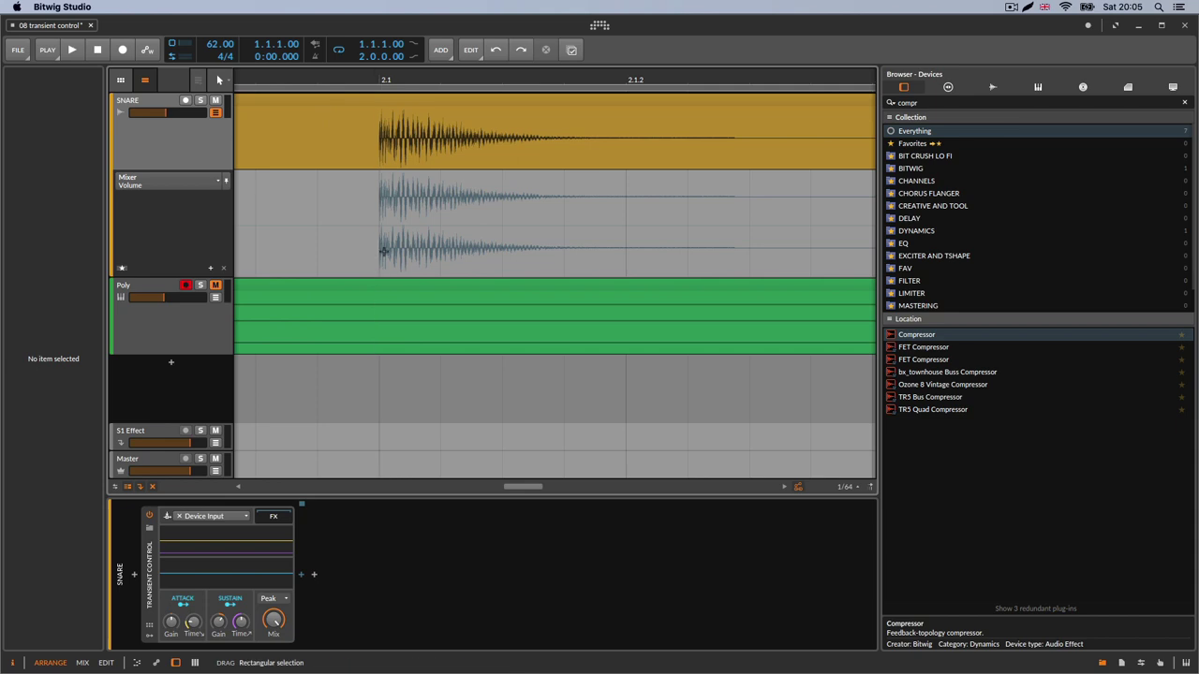
{"action": "left_click", "coordinate": [410, 243]}
{"action": "left_click_drag", "start_coordinate": [410, 242], "coordinate": [409, 188]}
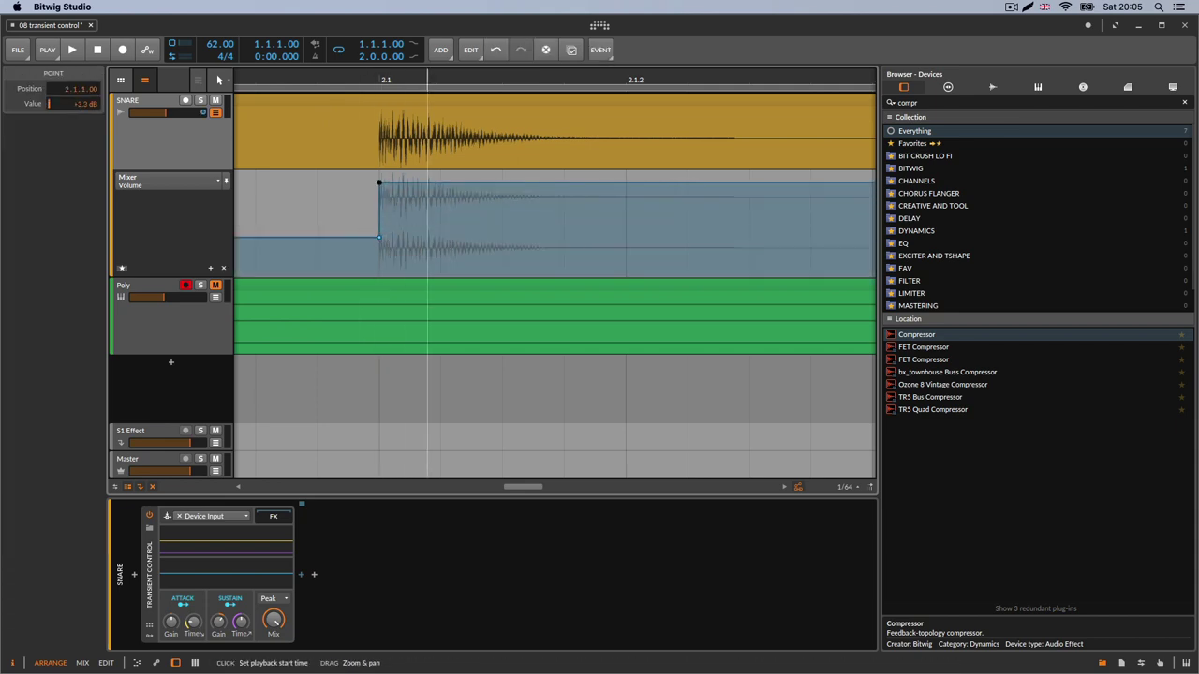
Step: Raise Transient Control's attack gain to about 48% and play the snare loop
{"action": "left_click_drag", "start_coordinate": [426, 80], "coordinate": [374, 241]}
{"action": "left_click_drag", "start_coordinate": [536, 81], "coordinate": [499, 80]}
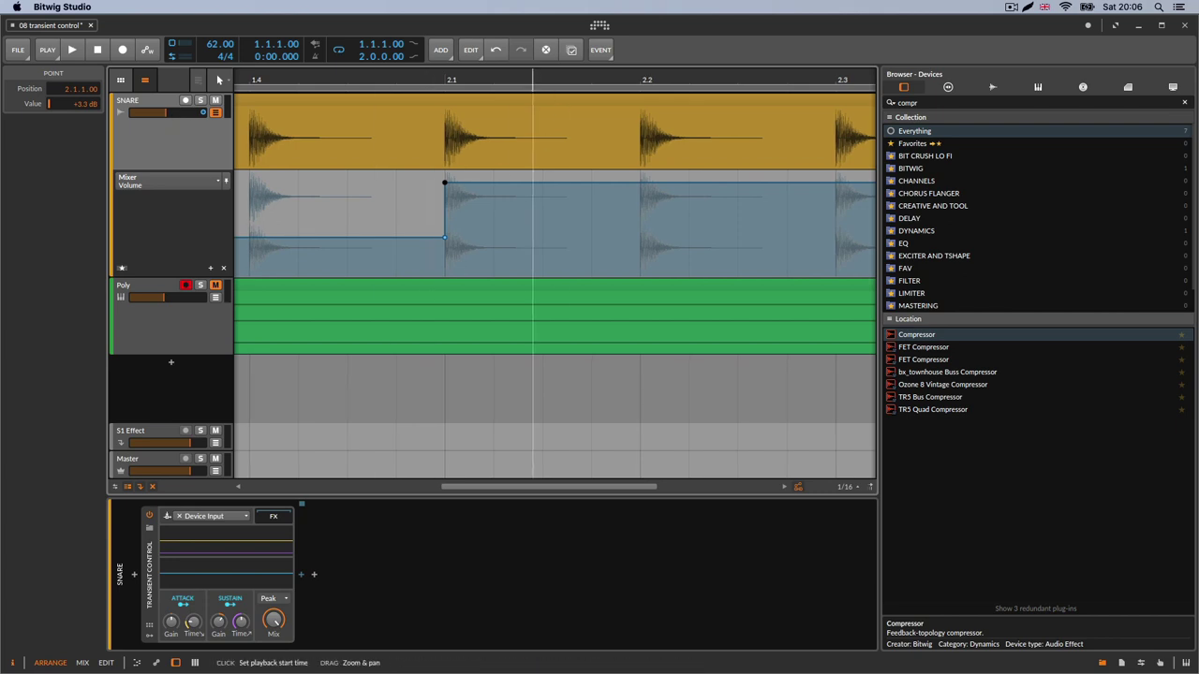
{"action": "scroll", "coordinate": [544, 211], "scroll_direction": "down", "scroll_amount": 1}
{"action": "left_click_drag", "start_coordinate": [520, 78], "coordinate": [592, 77]}
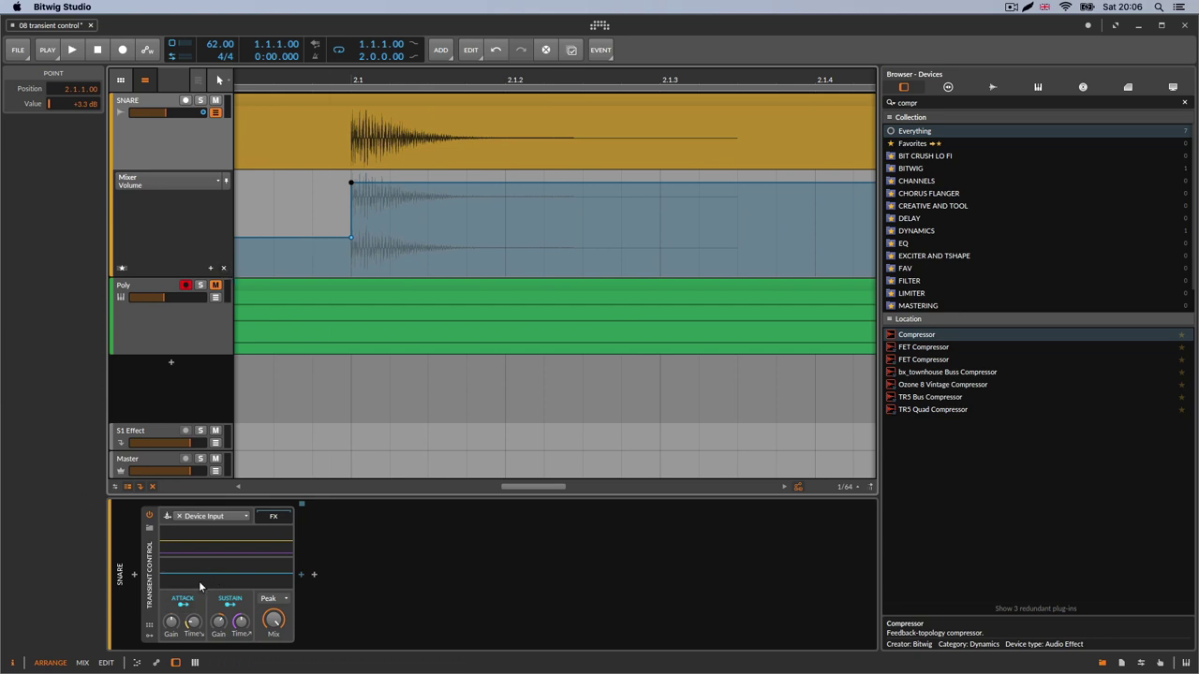
{"action": "left_click", "coordinate": [172, 622]}
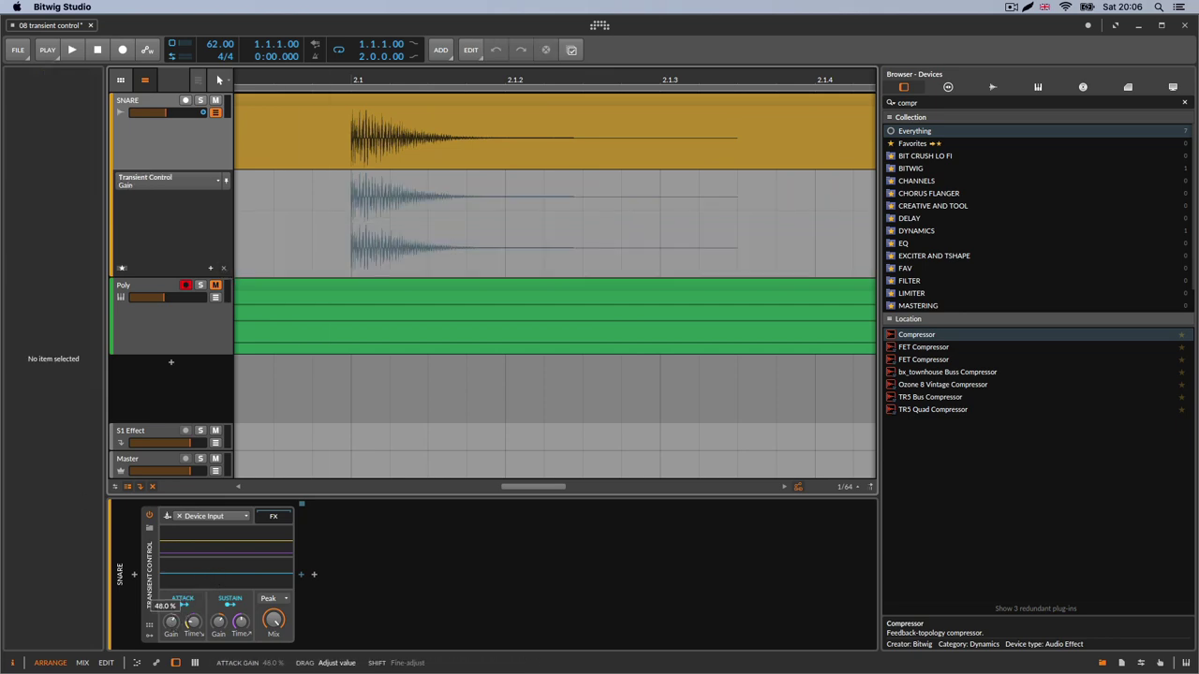
{"action": "left_click", "coordinate": [72, 50]}
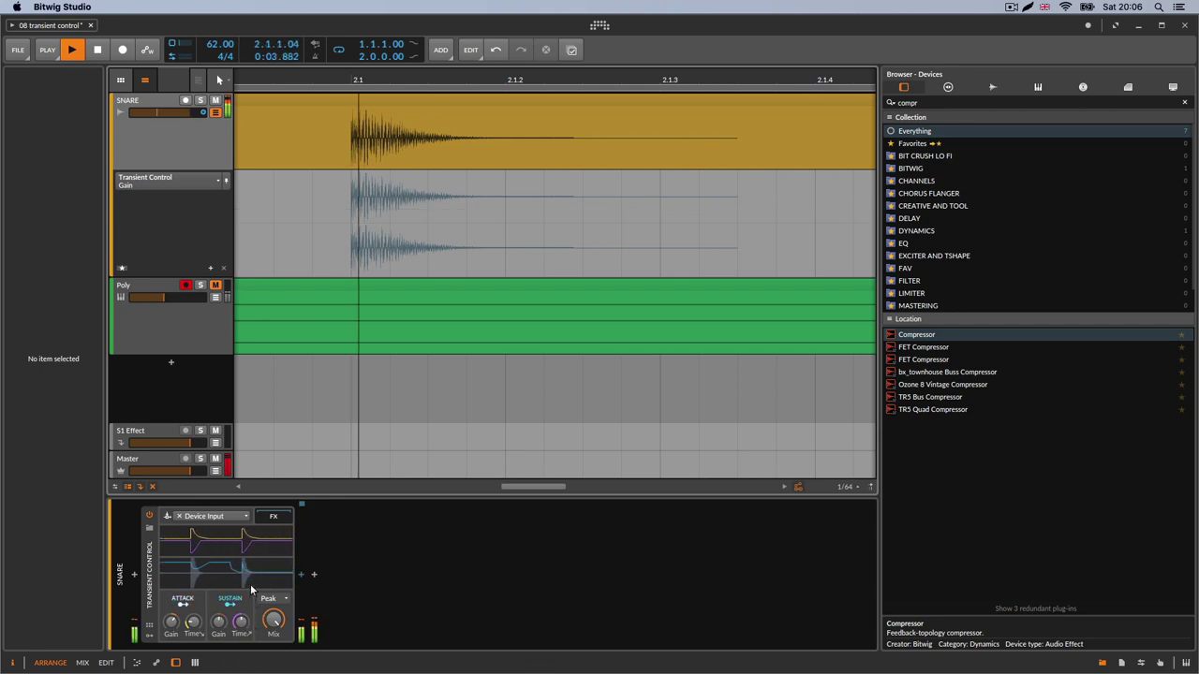
Step: Stop playback and shape the SNARE track's volume automation to fall back to its lower level shortly after the hit at 2.1
{"action": "left_click", "coordinate": [173, 118]}
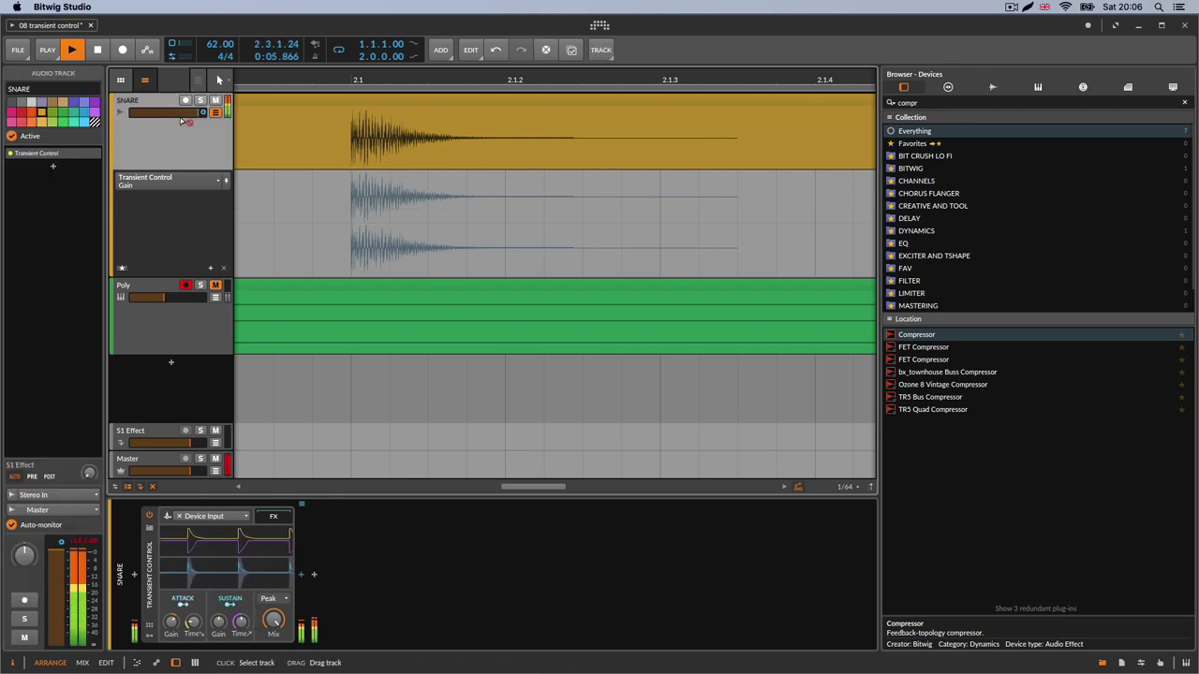
{"action": "left_click_drag", "start_coordinate": [185, 113], "coordinate": [164, 112]}
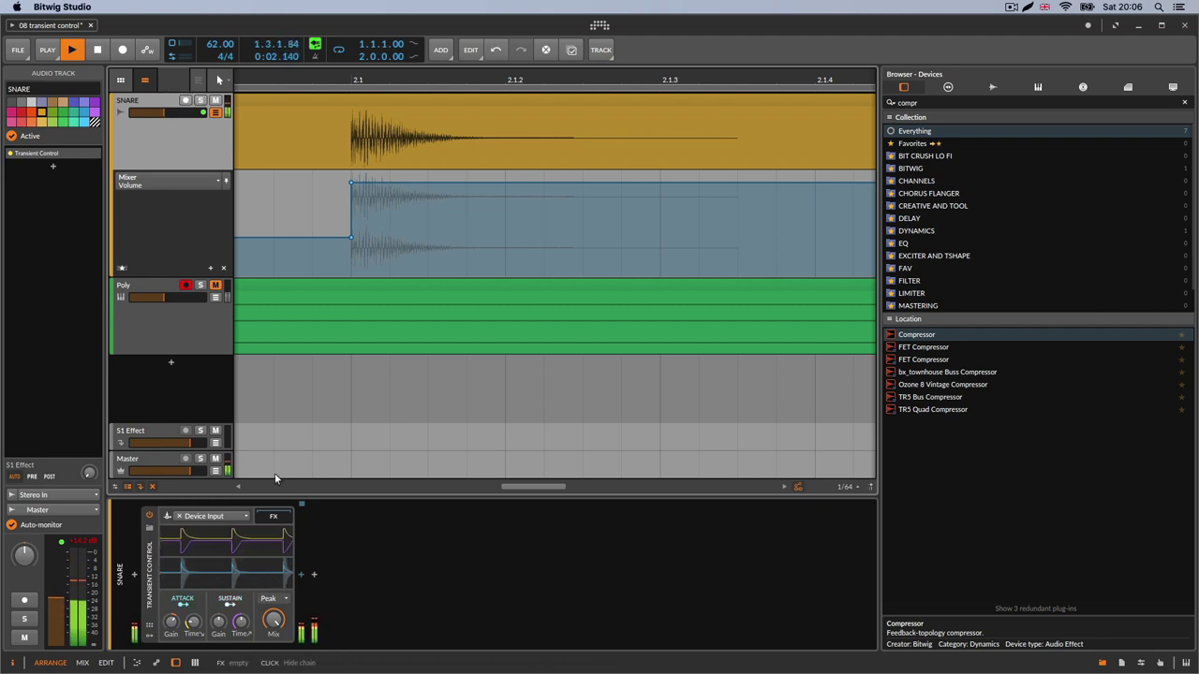
{"action": "key", "text": "space"}
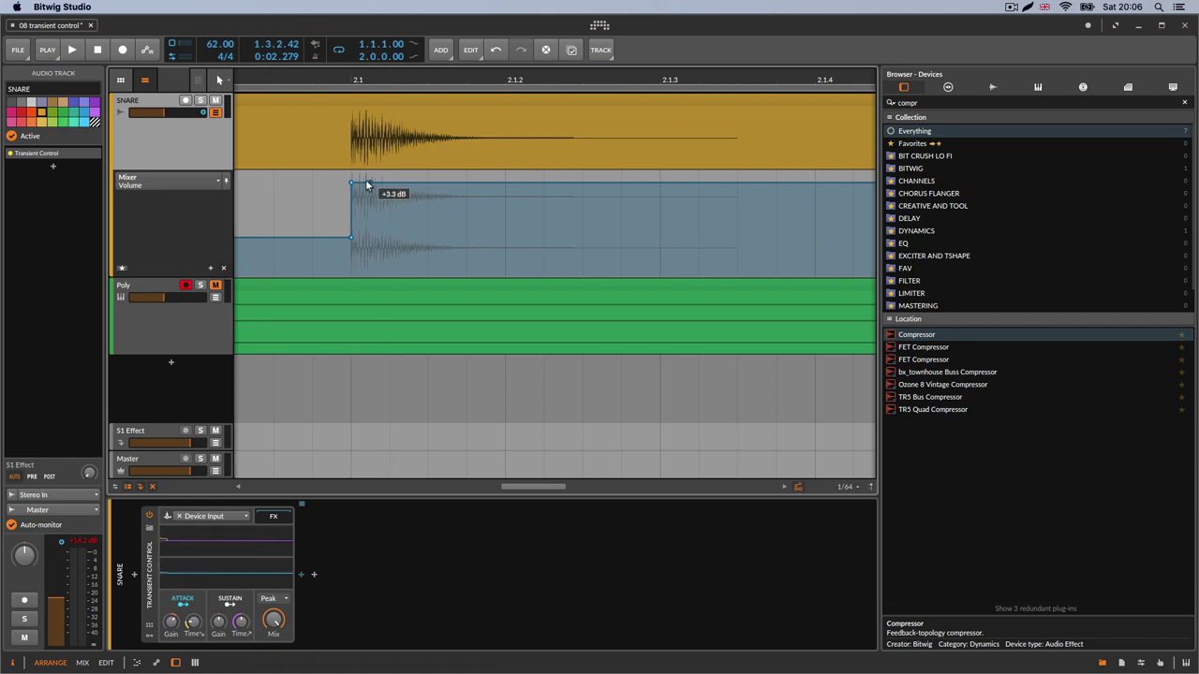
{"action": "left_click_drag", "start_coordinate": [421, 81], "coordinate": [416, 114]}
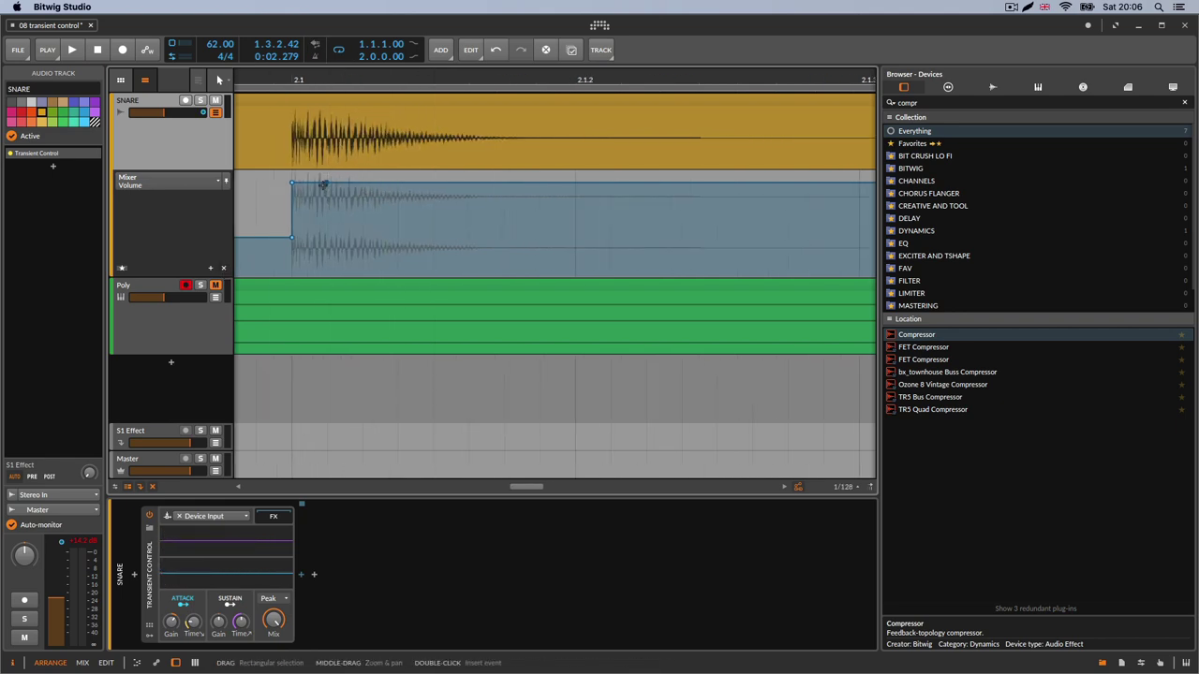
{"action": "left_click_drag", "start_coordinate": [328, 184], "coordinate": [326, 237]}
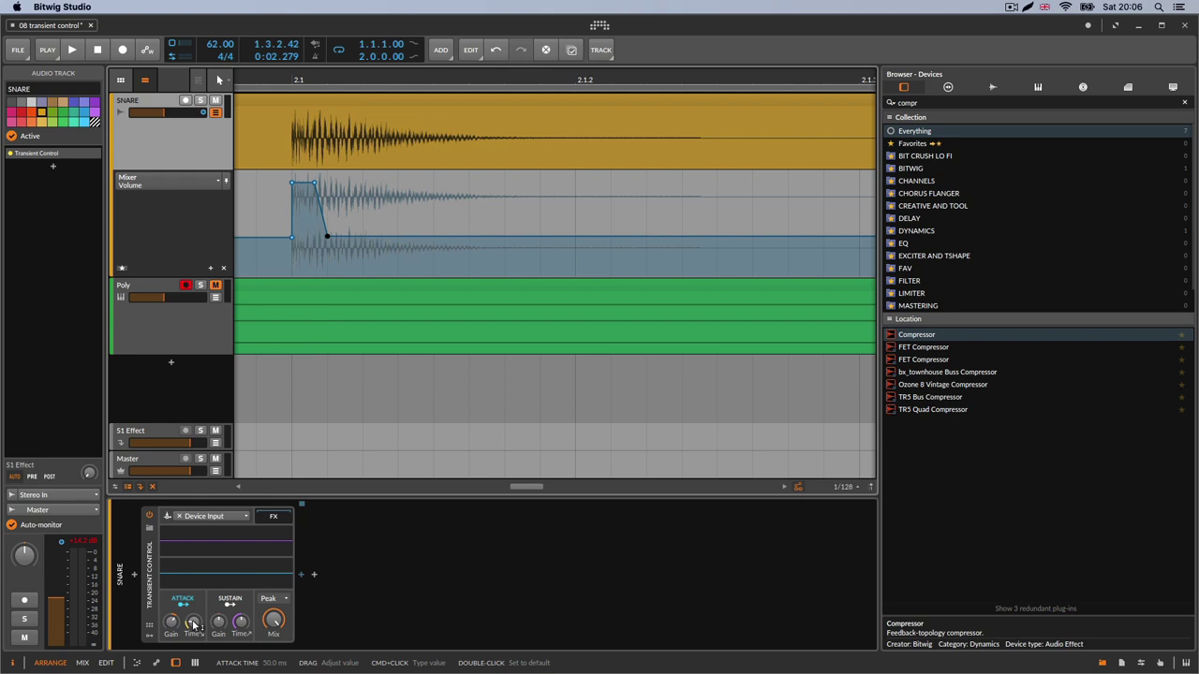
Step: Automate Transient Control's attack time with a jump at 2.1, a short hold, and a ramp down to 51.4 ms at 2.1.1.62
{"action": "left_click_drag", "start_coordinate": [192, 625], "coordinate": [192, 628]}
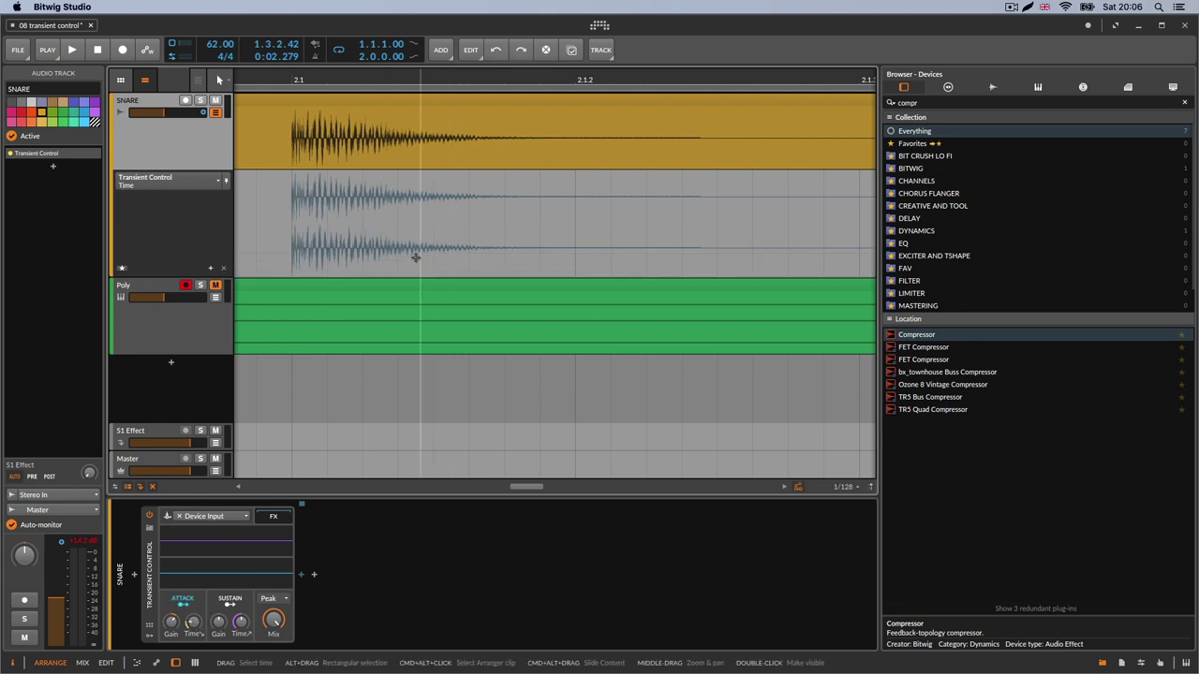
{"action": "left_click", "coordinate": [291, 242]}
{"action": "left_click_drag", "start_coordinate": [298, 210], "coordinate": [305, 242]}
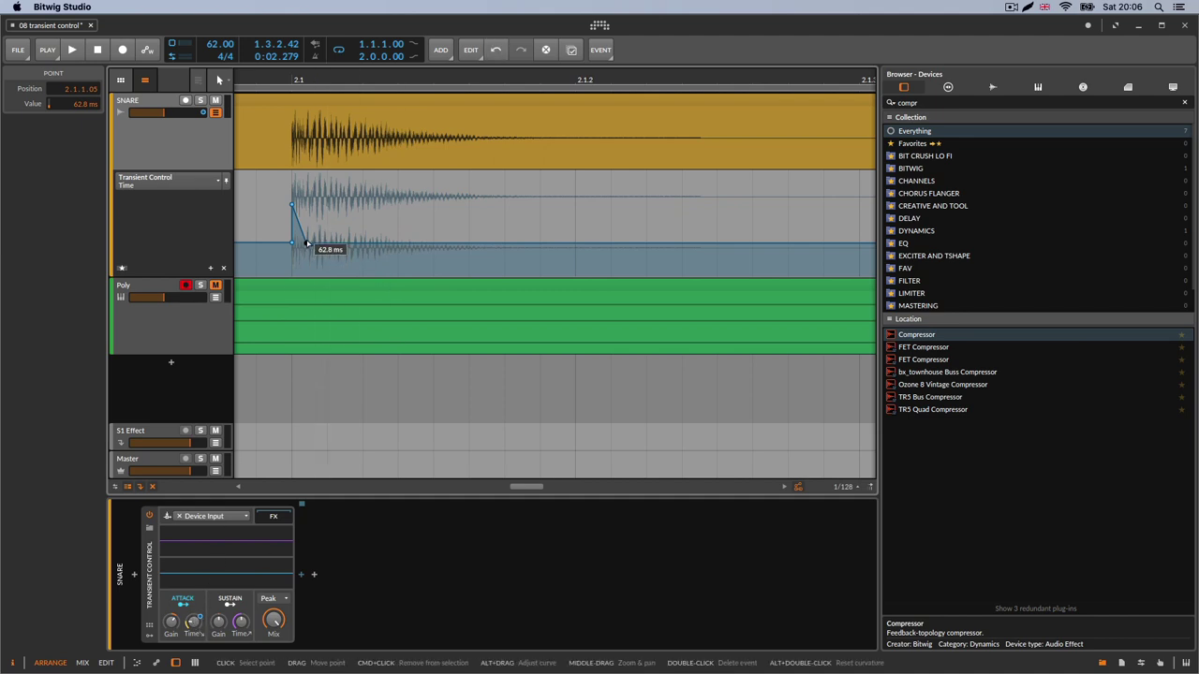
{"action": "left_click_drag", "start_coordinate": [305, 243], "coordinate": [398, 202]}
{"action": "left_click", "coordinate": [438, 211]}
{"action": "left_click_drag", "start_coordinate": [468, 226], "coordinate": [468, 228]}
{"action": "left_click_drag", "start_coordinate": [468, 201], "coordinate": [469, 251]}
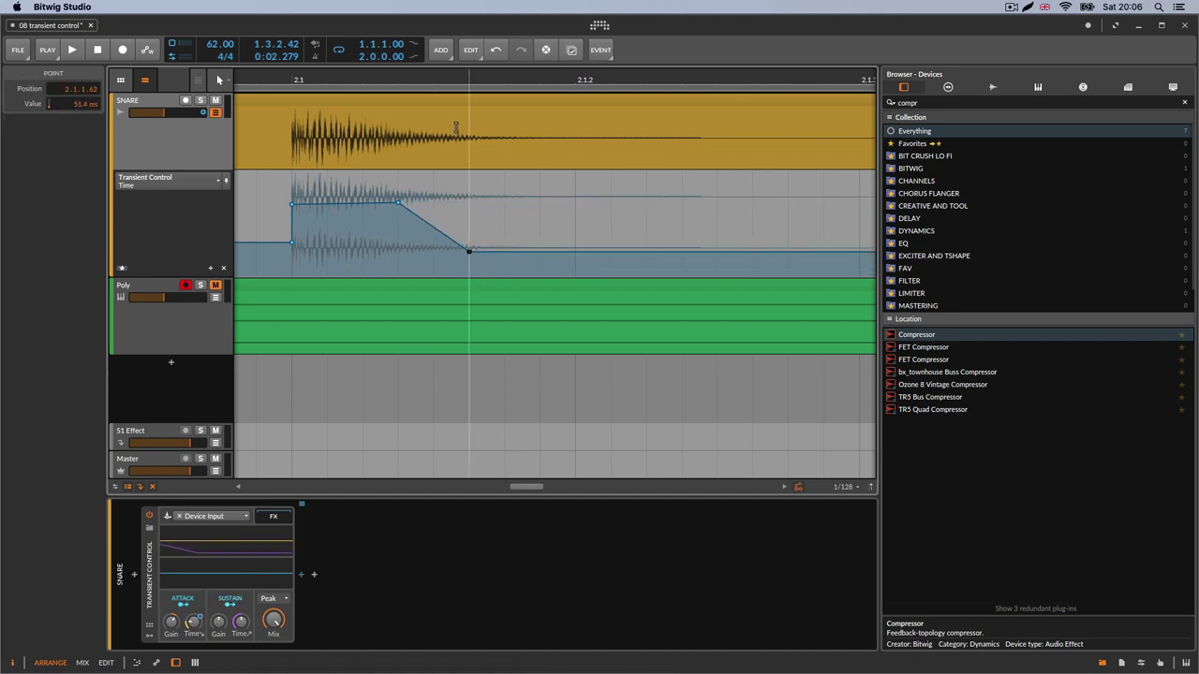
Step: Try attack time automation points of 166 ms at 2.1.2.78 and 57.2 ms at 2.1.1.19, and remove the automation
{"action": "scroll", "coordinate": [421, 222], "scroll_direction": "down", "scroll_amount": 4}
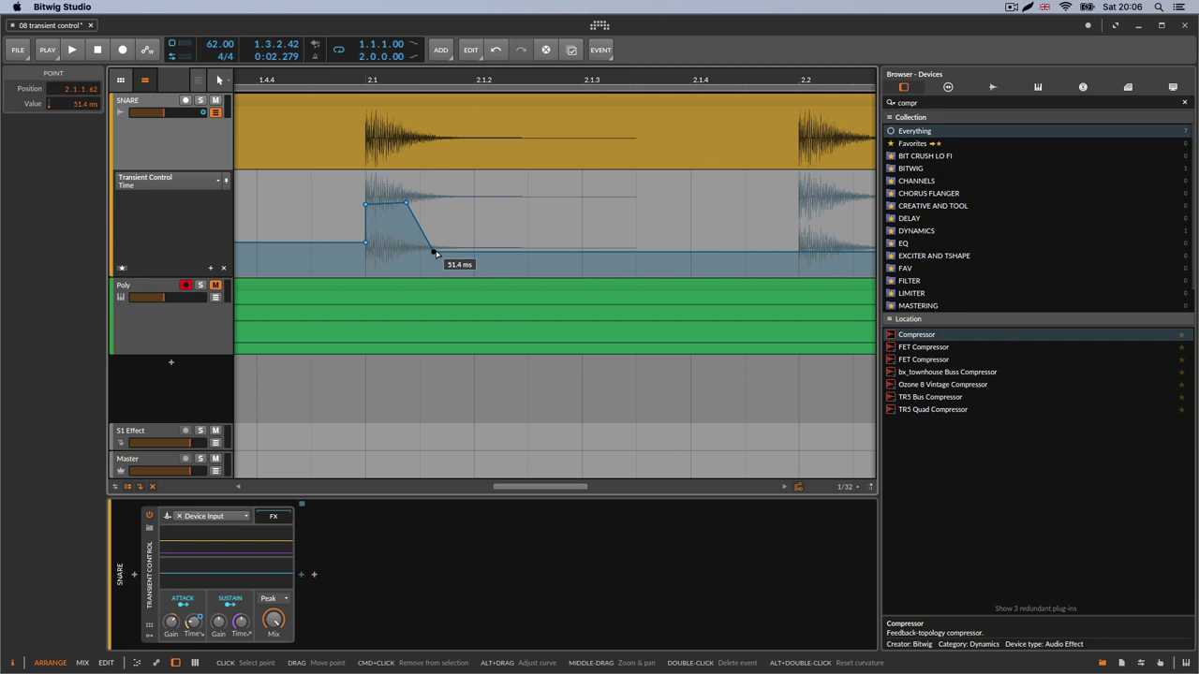
{"action": "left_click_drag", "start_coordinate": [434, 251], "coordinate": [559, 200]}
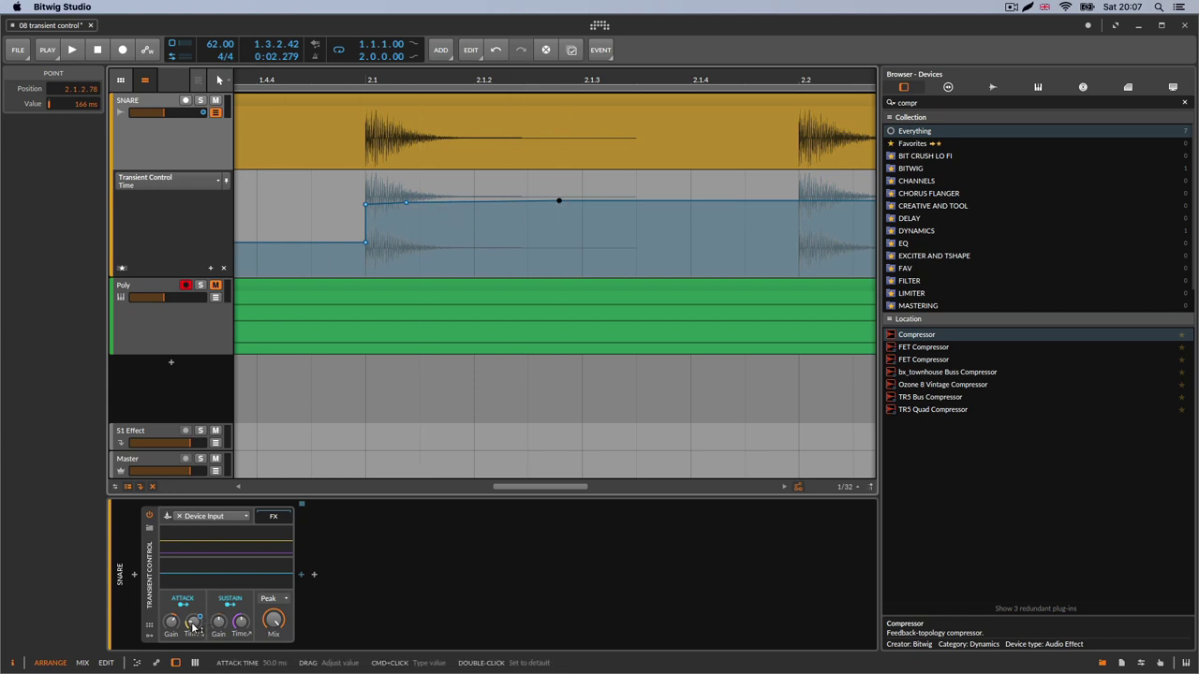
{"action": "left_click", "coordinate": [407, 203]}
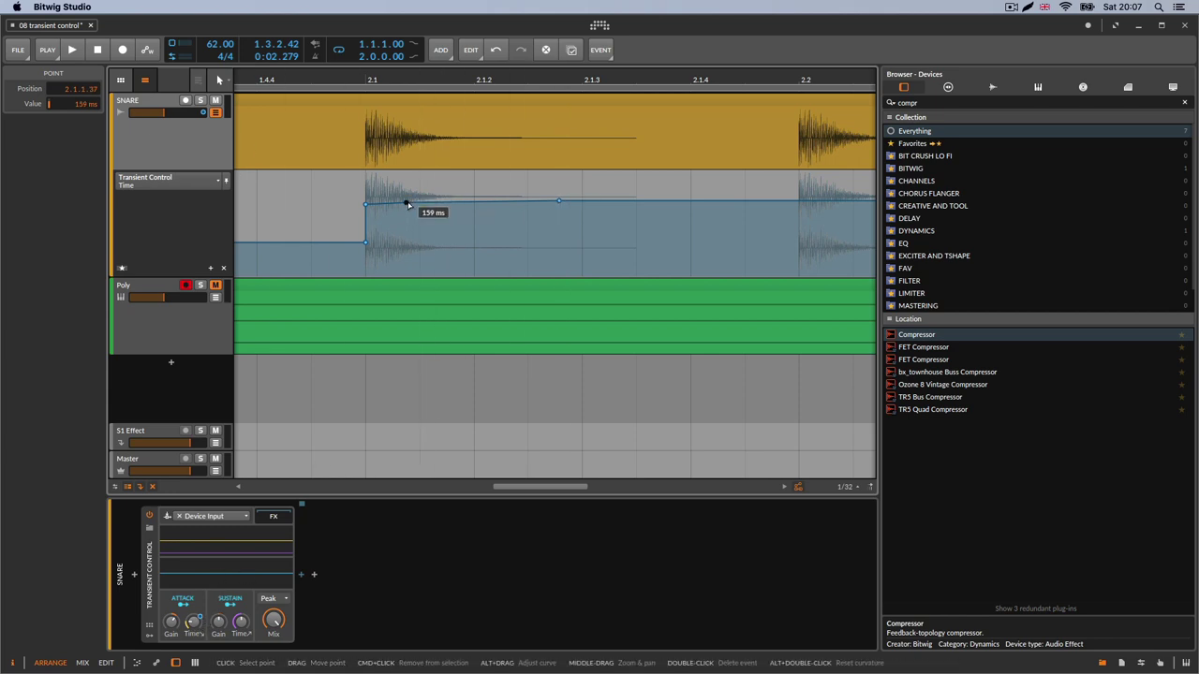
{"action": "left_click_drag", "start_coordinate": [406, 203], "coordinate": [392, 203]}
{"action": "left_click", "coordinate": [385, 247]}
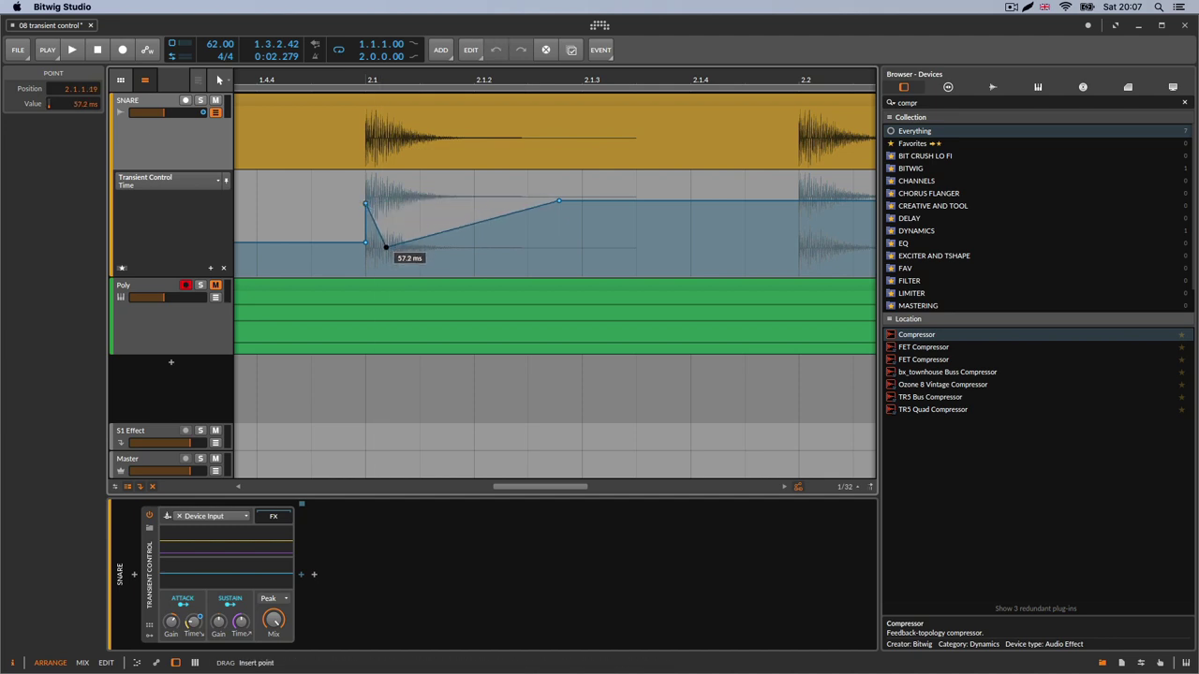
{"action": "left_click", "coordinate": [224, 269]}
{"action": "left_click", "coordinate": [223, 269]}
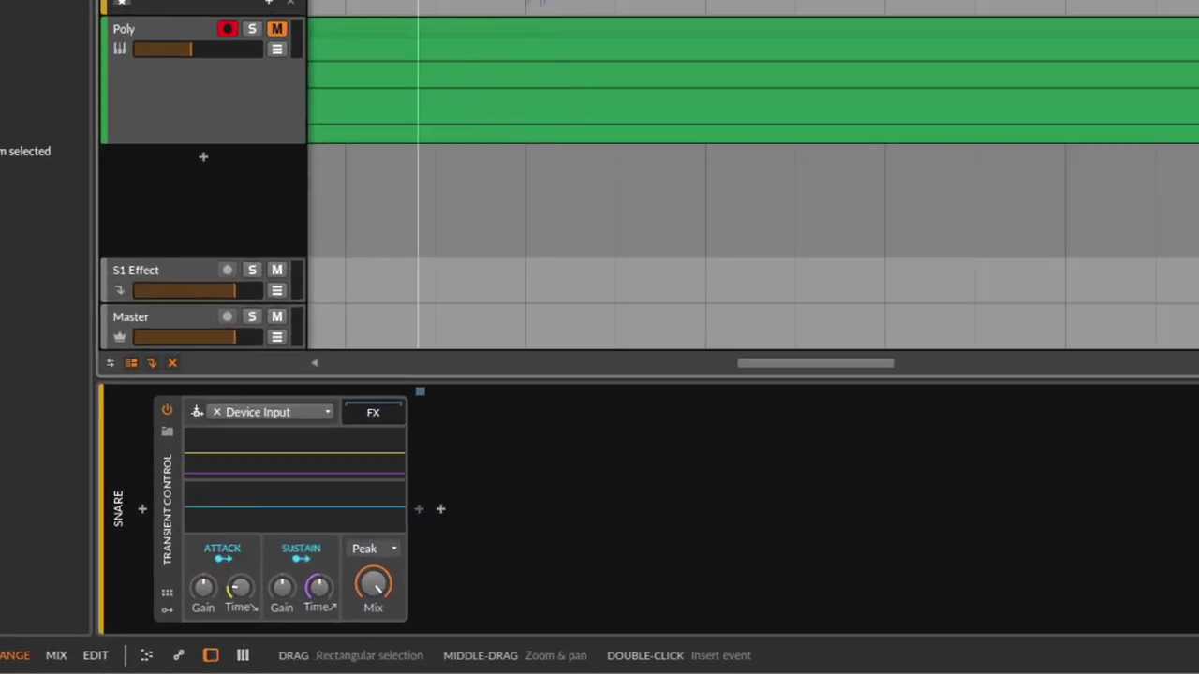
Step: Play the snare loop with attack gain raised to 68% and try attack times of 175 ms, 144 ms and 316 ms
{"action": "key", "text": "space"}
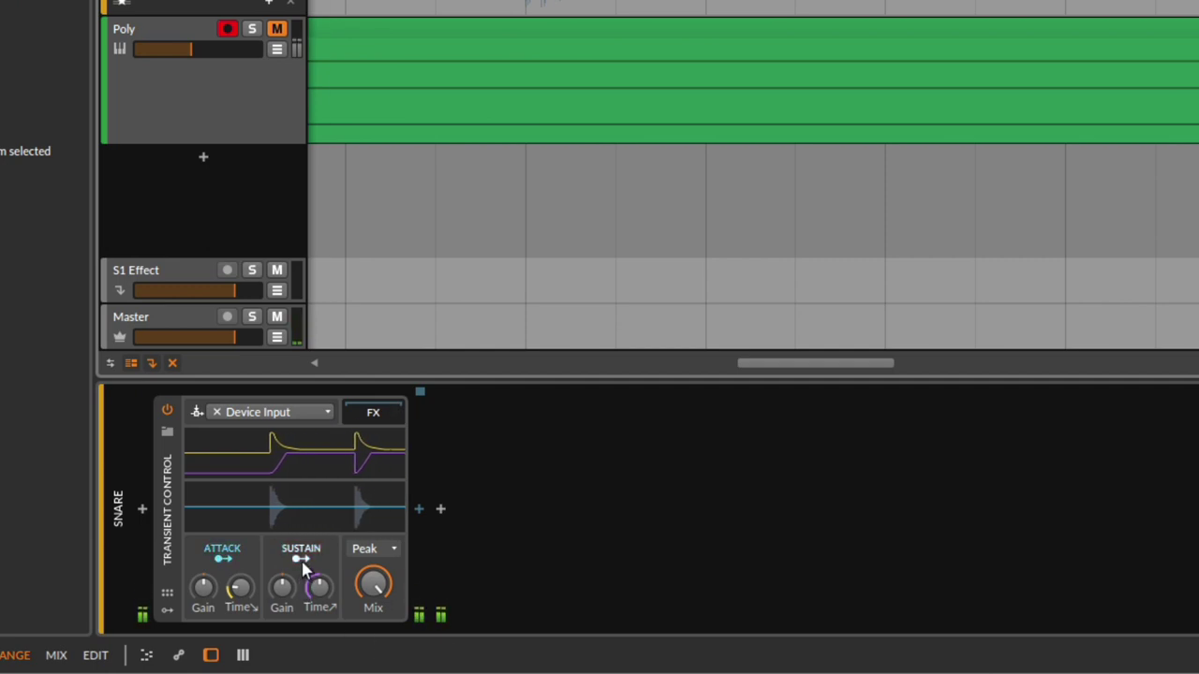
{"action": "left_click_drag", "start_coordinate": [202, 587], "coordinate": [203, 540]}
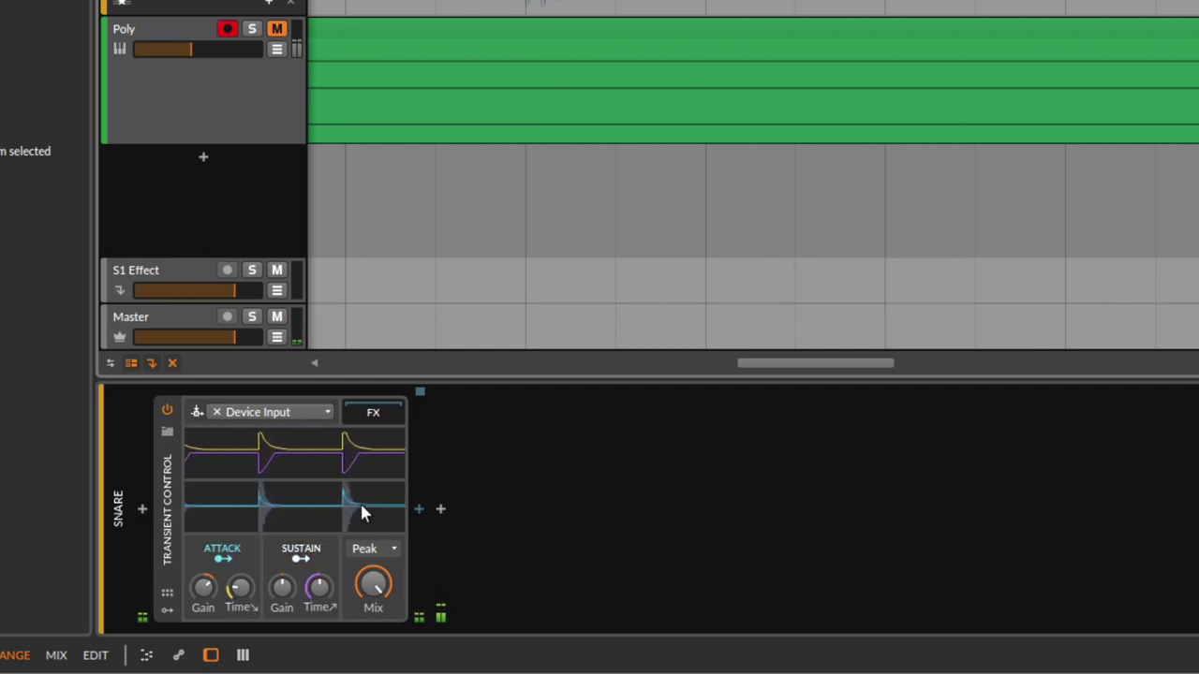
{"action": "left_click_drag", "start_coordinate": [239, 587], "coordinate": [238, 526]}
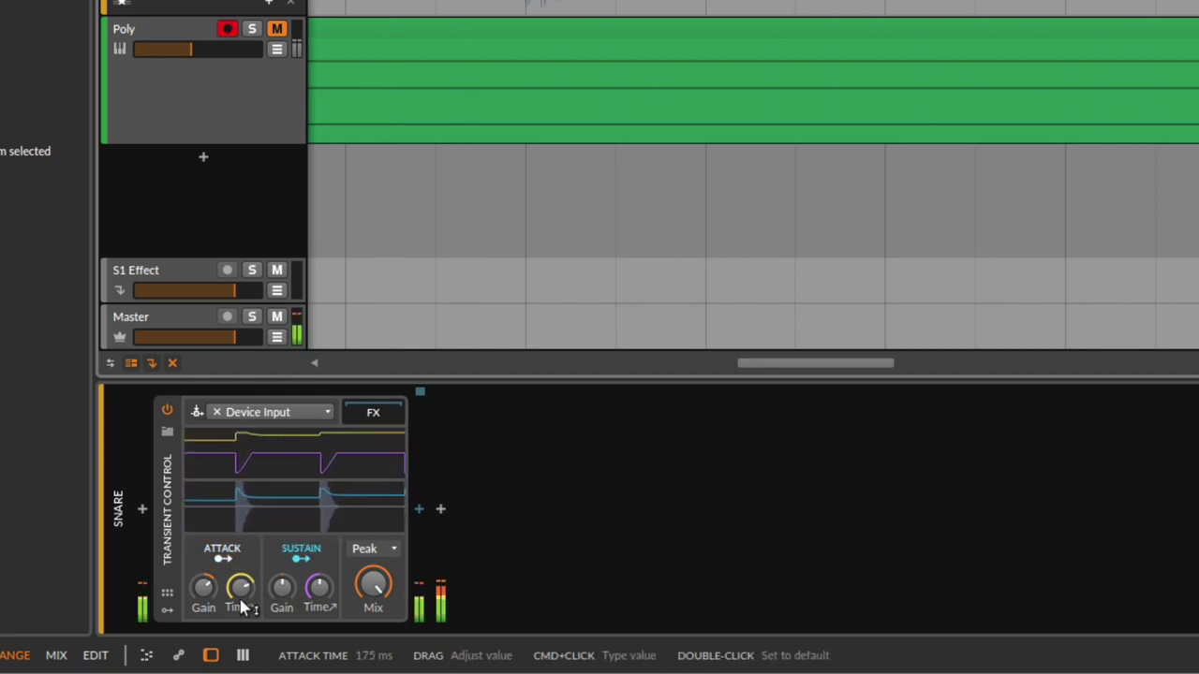
{"action": "left_click_drag", "start_coordinate": [241, 600], "coordinate": [241, 612]}
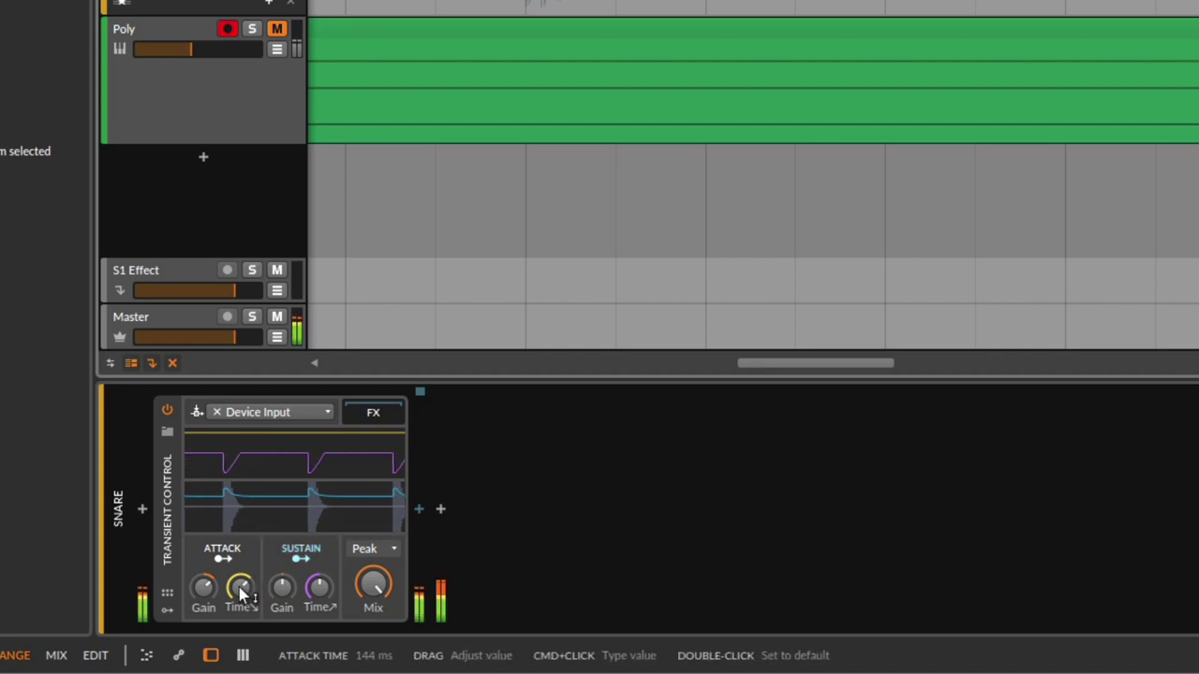
{"action": "left_click_drag", "start_coordinate": [242, 596], "coordinate": [242, 588]}
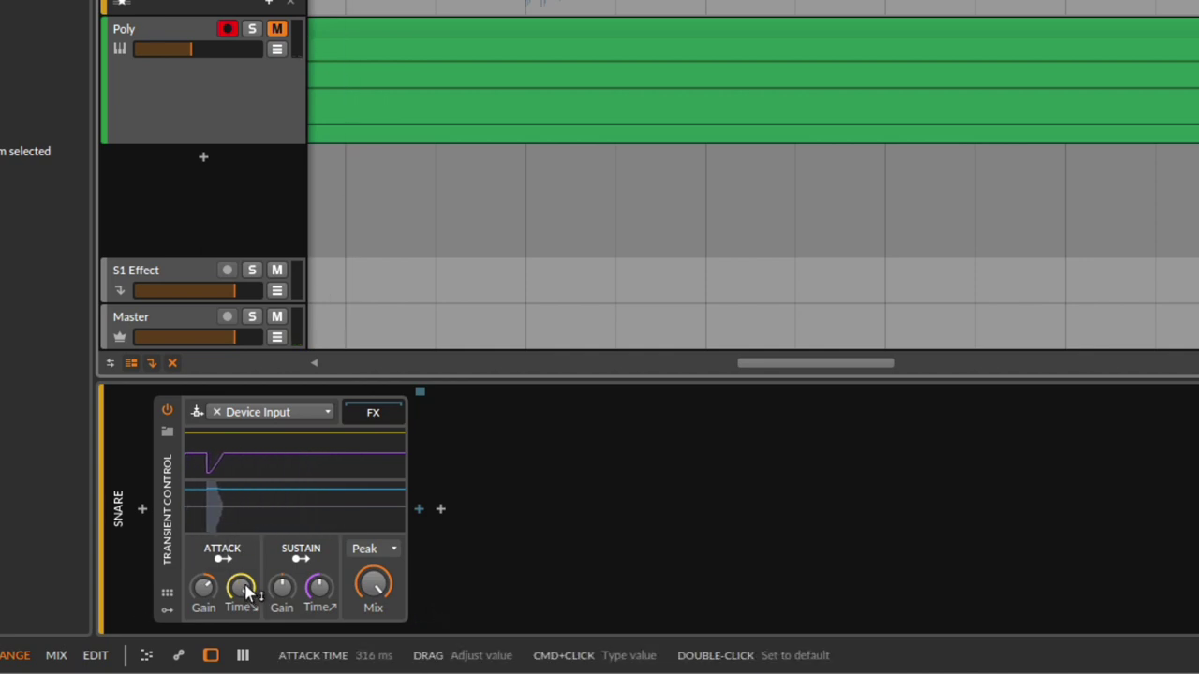
Step: Lower the attack time to about 48 ms and reset the attack gain to its default
{"action": "left_click_drag", "start_coordinate": [246, 592], "coordinate": [245, 604]}
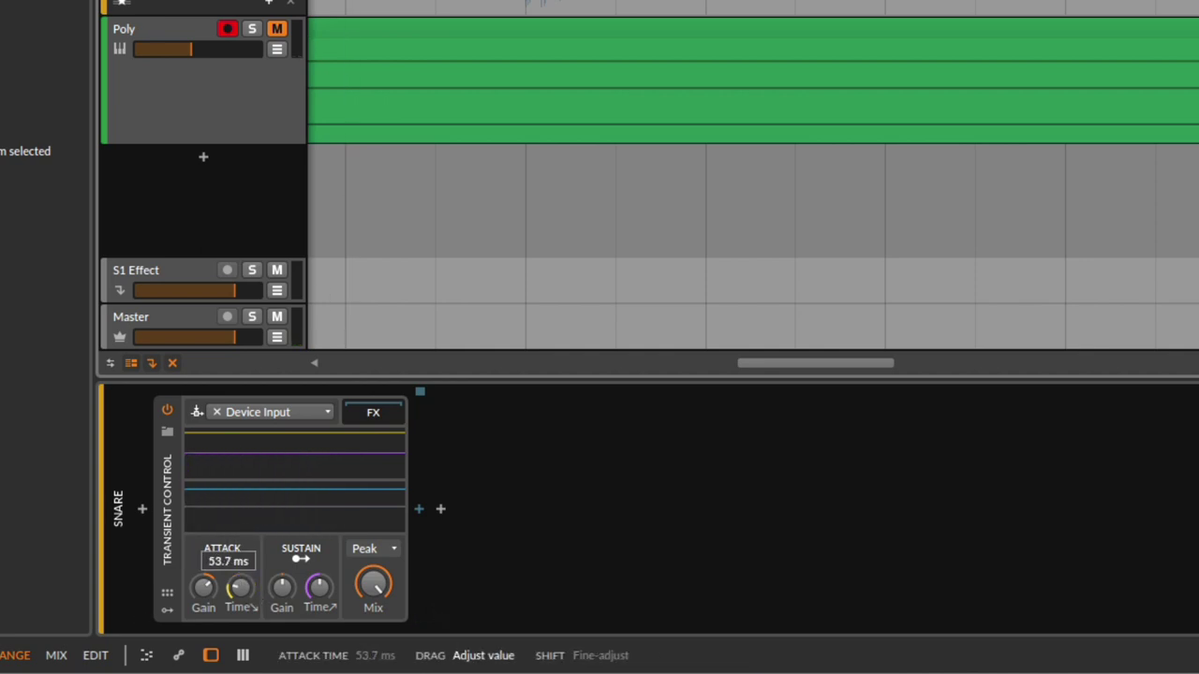
{"action": "double_click", "coordinate": [208, 590]}
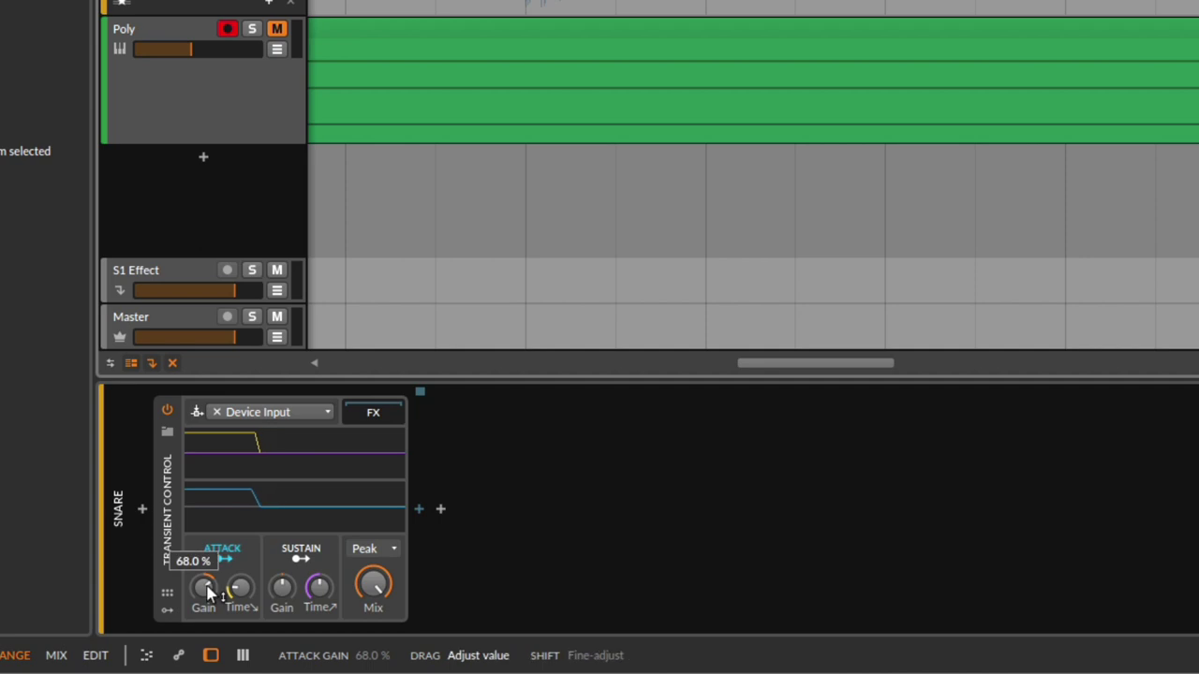
{"action": "left_click_drag", "start_coordinate": [241, 592], "coordinate": [241, 601]}
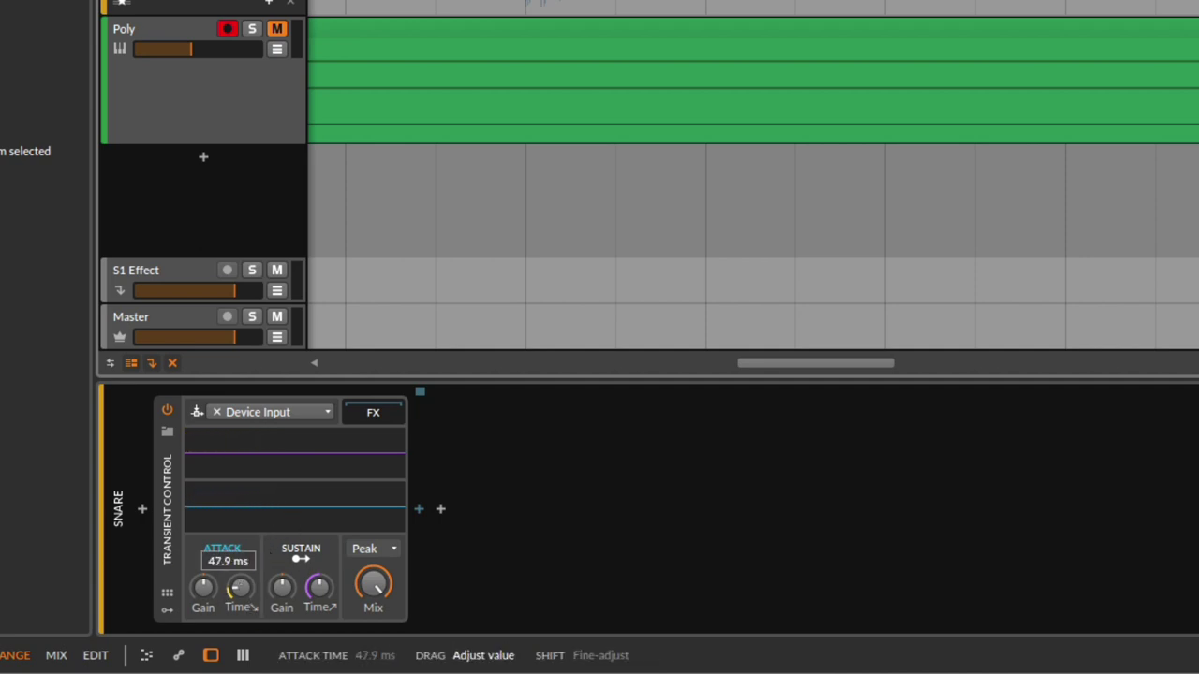
Step: Play the snare loop while raising Transient Control's attack time and lowering it again
{"action": "key", "text": "space"}
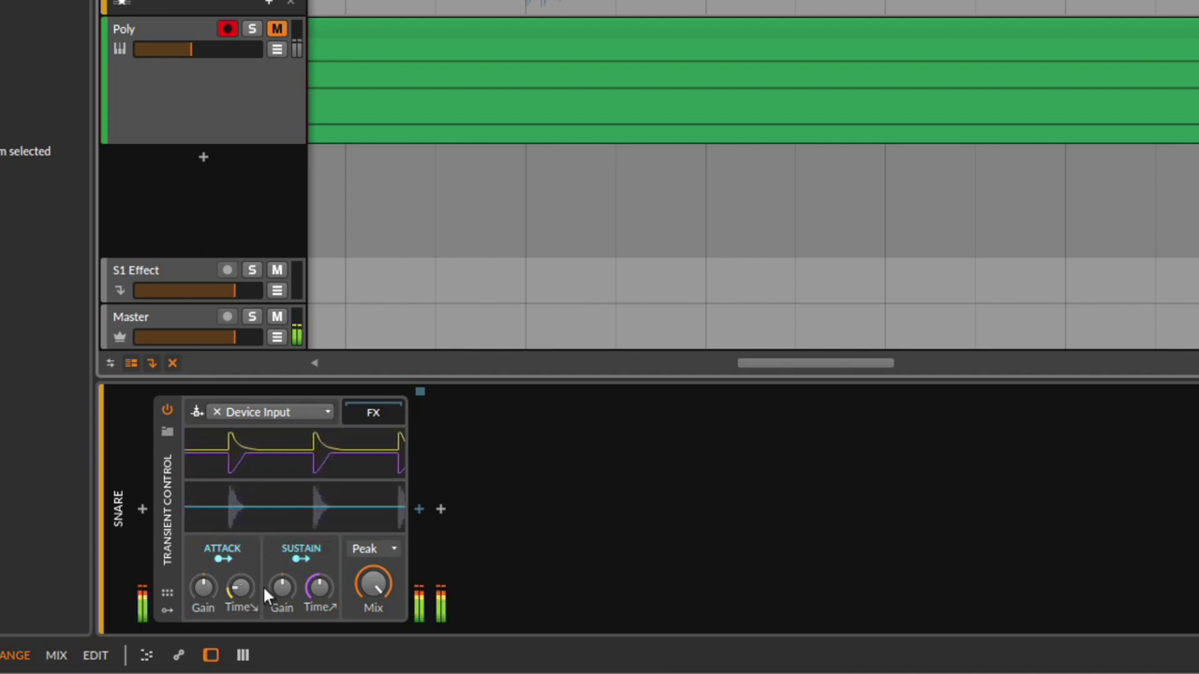
{"action": "left_click_drag", "start_coordinate": [248, 596], "coordinate": [248, 568]}
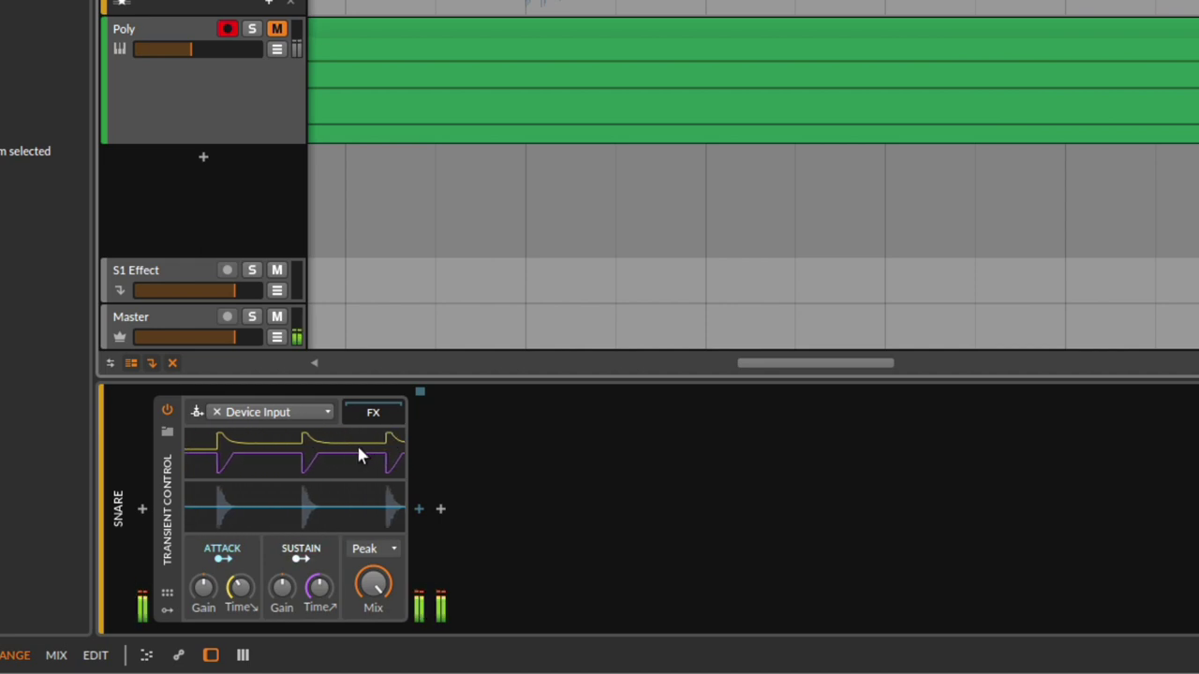
{"action": "left_click_drag", "start_coordinate": [241, 587], "coordinate": [241, 601]}
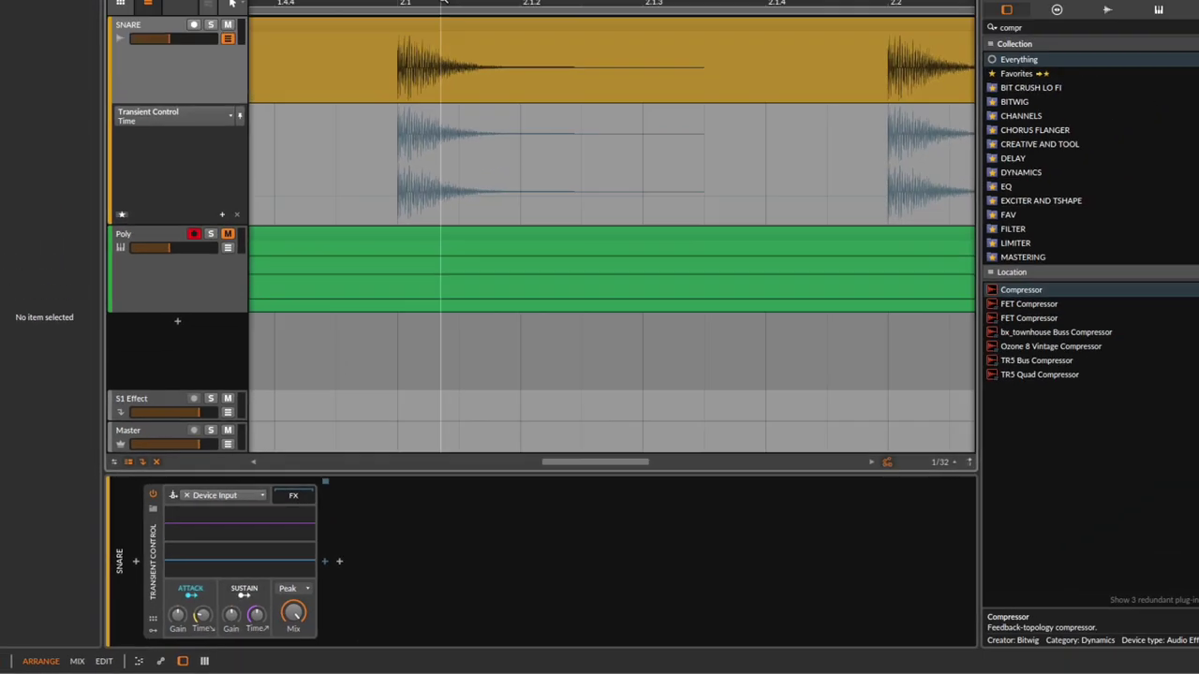
Step: Automate the attack time with a ramp from 57.4 ms at 2.1.1.10 up to about 197 ms at 2.1.1.35
{"action": "scroll", "coordinate": [394, 163], "scroll_direction": "up", "scroll_amount": 3}
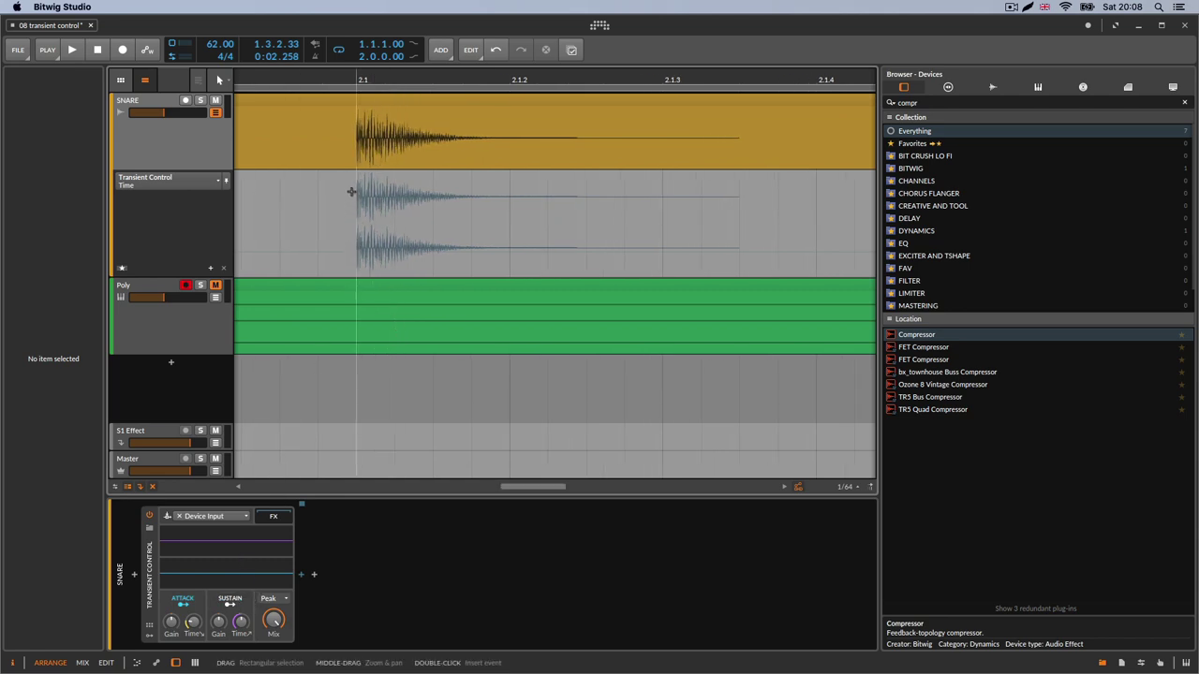
{"action": "left_click", "coordinate": [371, 247]}
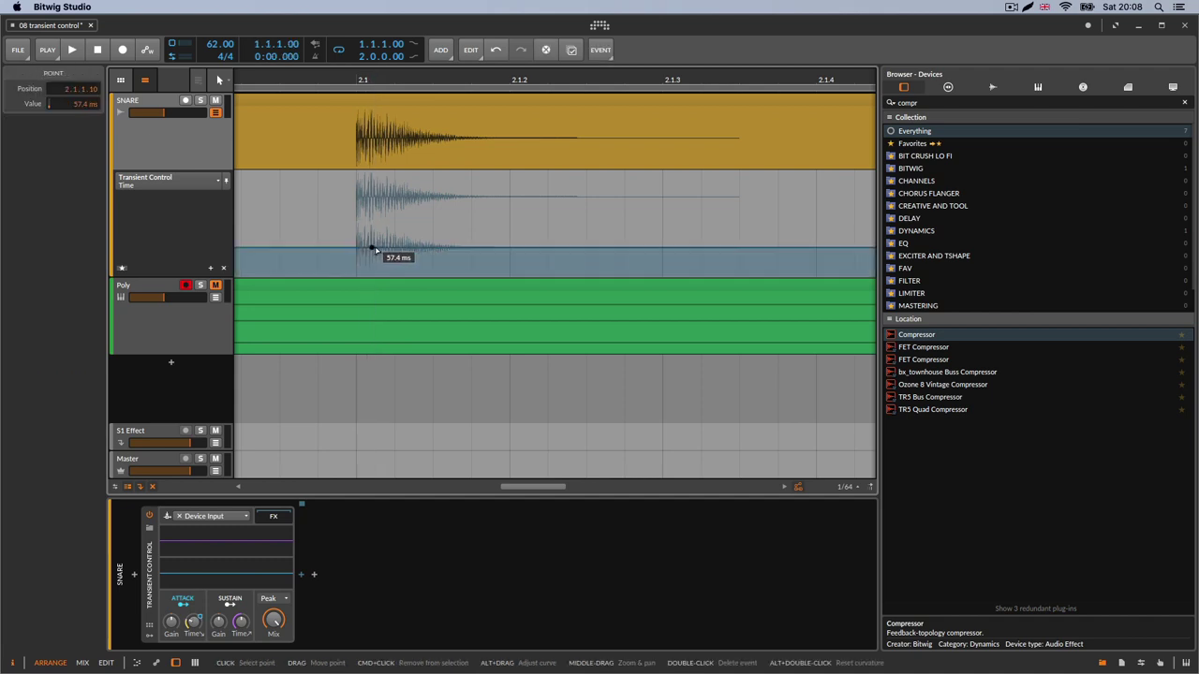
{"action": "left_click_drag", "start_coordinate": [412, 246], "coordinate": [408, 194]}
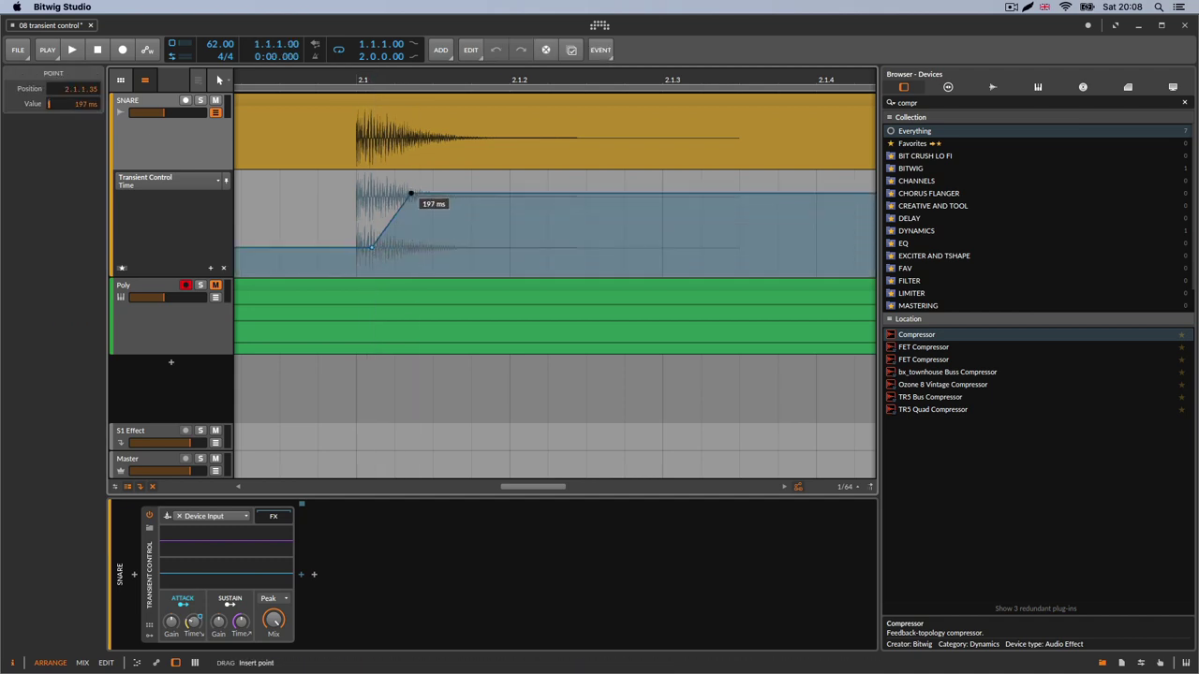
{"action": "left_click_drag", "start_coordinate": [411, 73], "coordinate": [411, 141]}
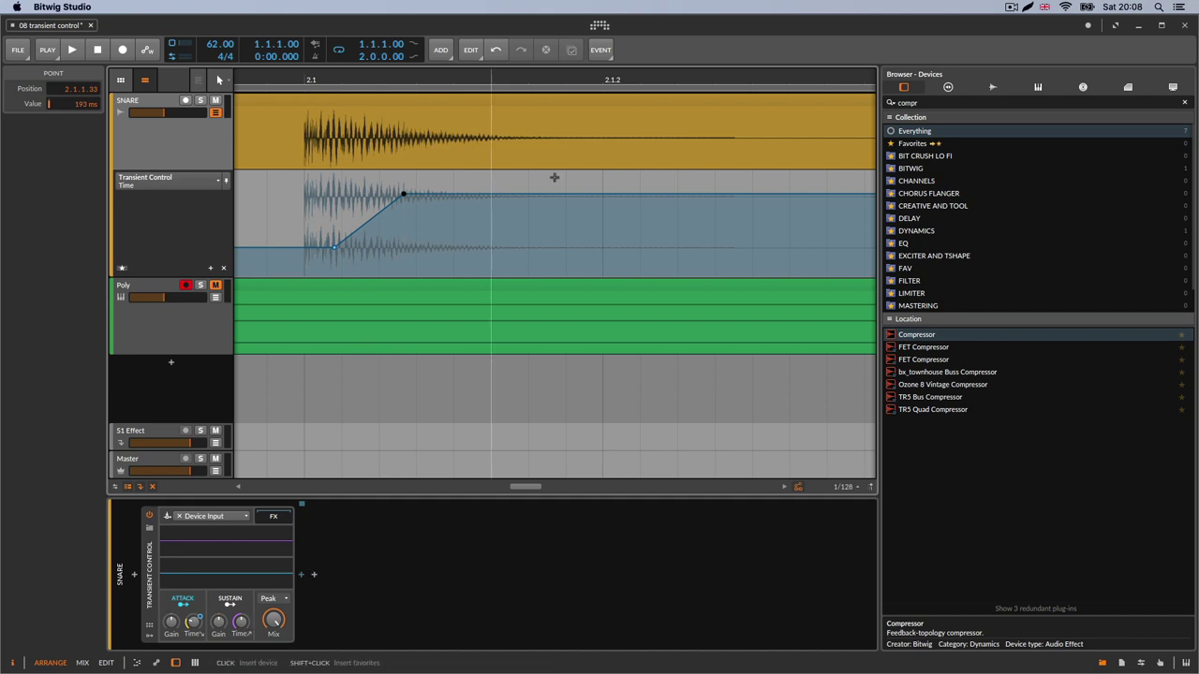
Step: Try a steeper attack time ramp, and shift it to begin at 51.9 ms at 2.1.1.34 with a higher end point
{"action": "mouse_move", "coordinate": [404, 196]}
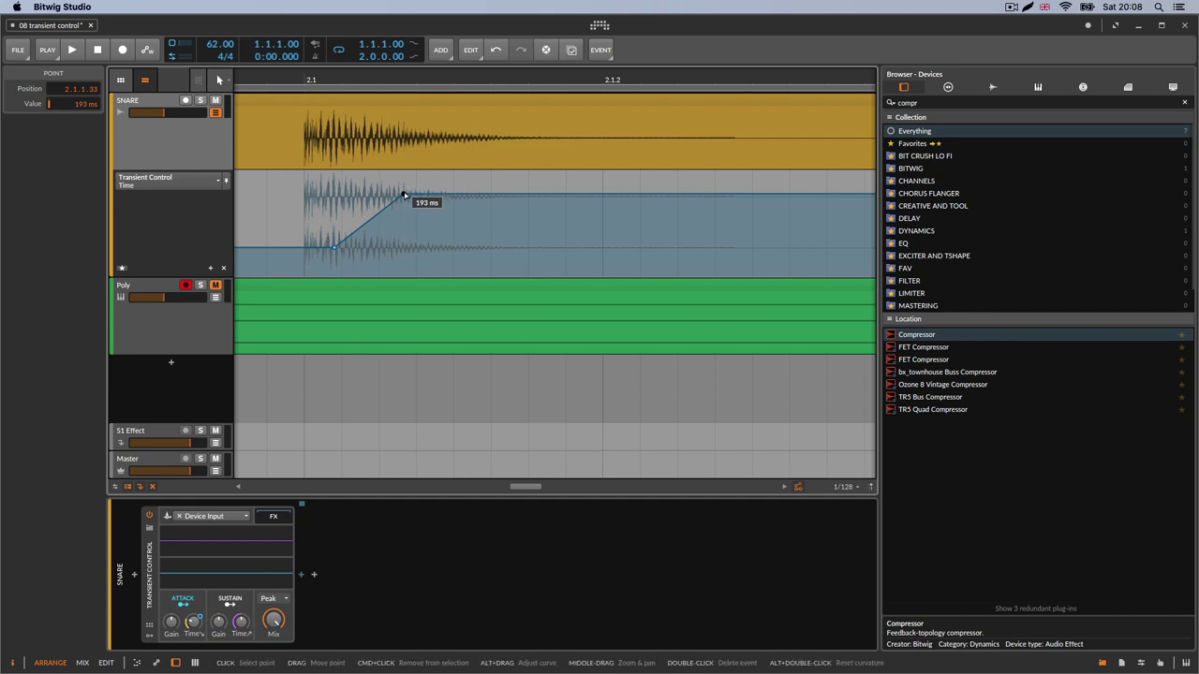
{"action": "left_click_drag", "start_coordinate": [404, 195], "coordinate": [378, 190]}
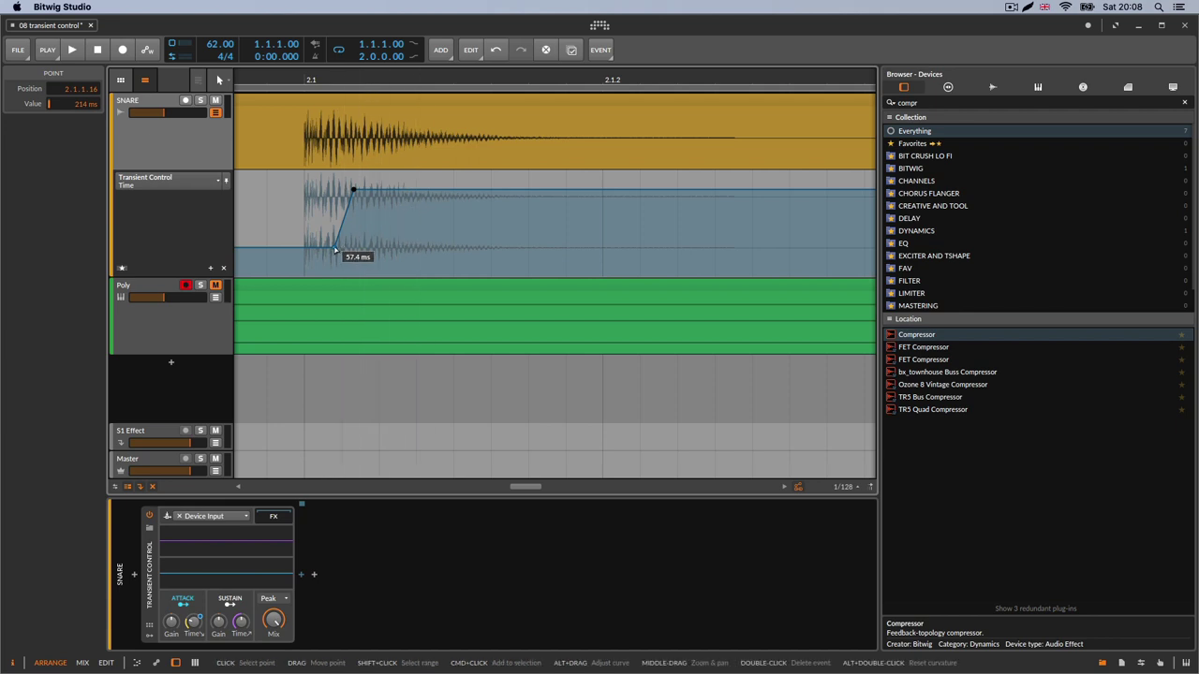
{"action": "left_click_drag", "start_coordinate": [334, 247], "coordinate": [353, 252]}
{"action": "left_click_drag", "start_coordinate": [356, 192], "coordinate": [453, 177]}
{"action": "left_click_drag", "start_coordinate": [356, 254], "coordinate": [405, 251]}
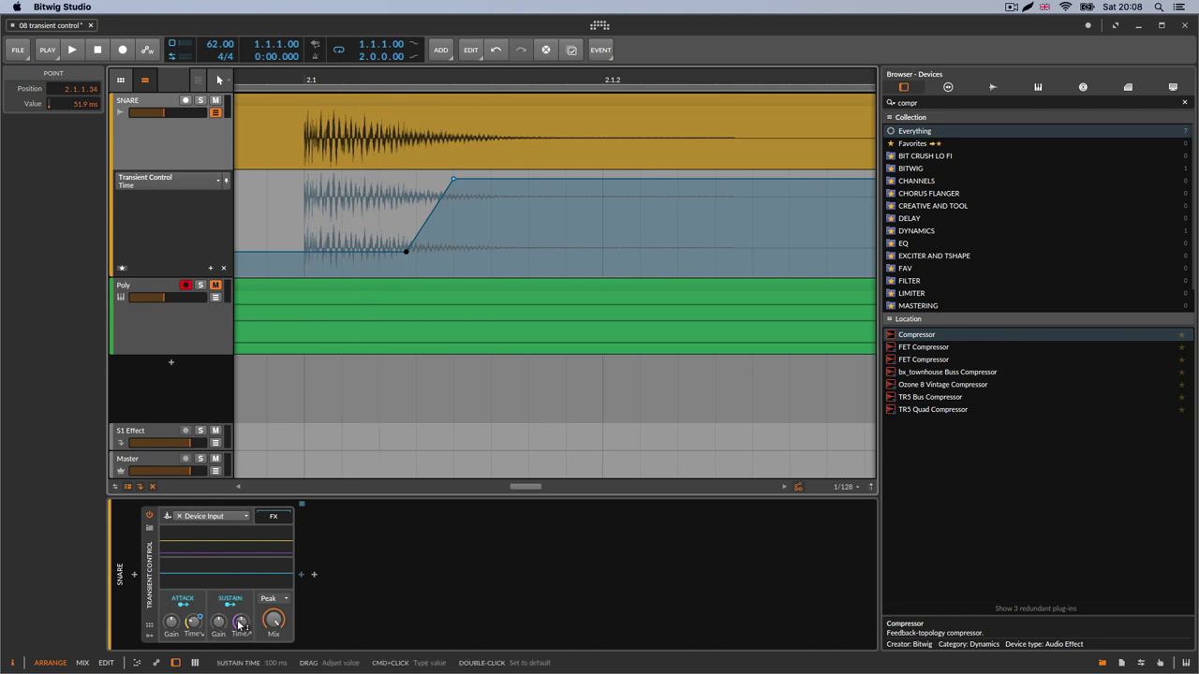
Step: Display all snare automation lanes and shift the attack time ramp closer to the snare hit, ending at 272 ms at 2.1.1.17
{"action": "left_click_drag", "start_coordinate": [240, 625], "coordinate": [241, 621]}
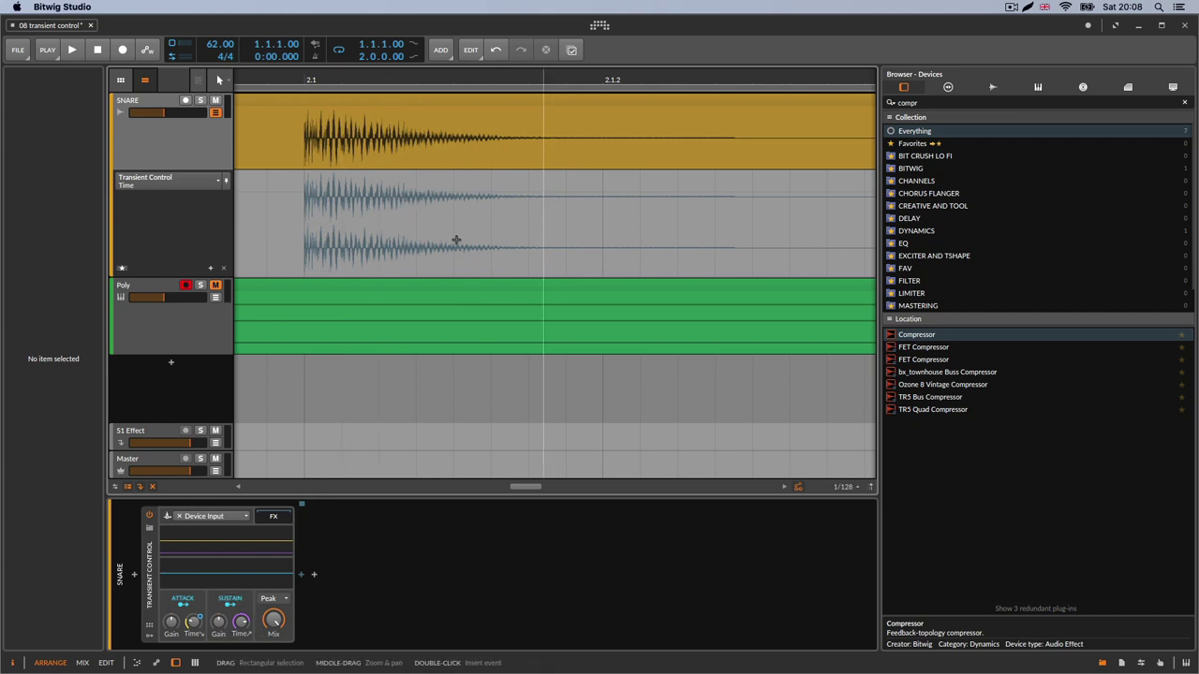
{"action": "left_click", "coordinate": [123, 268]}
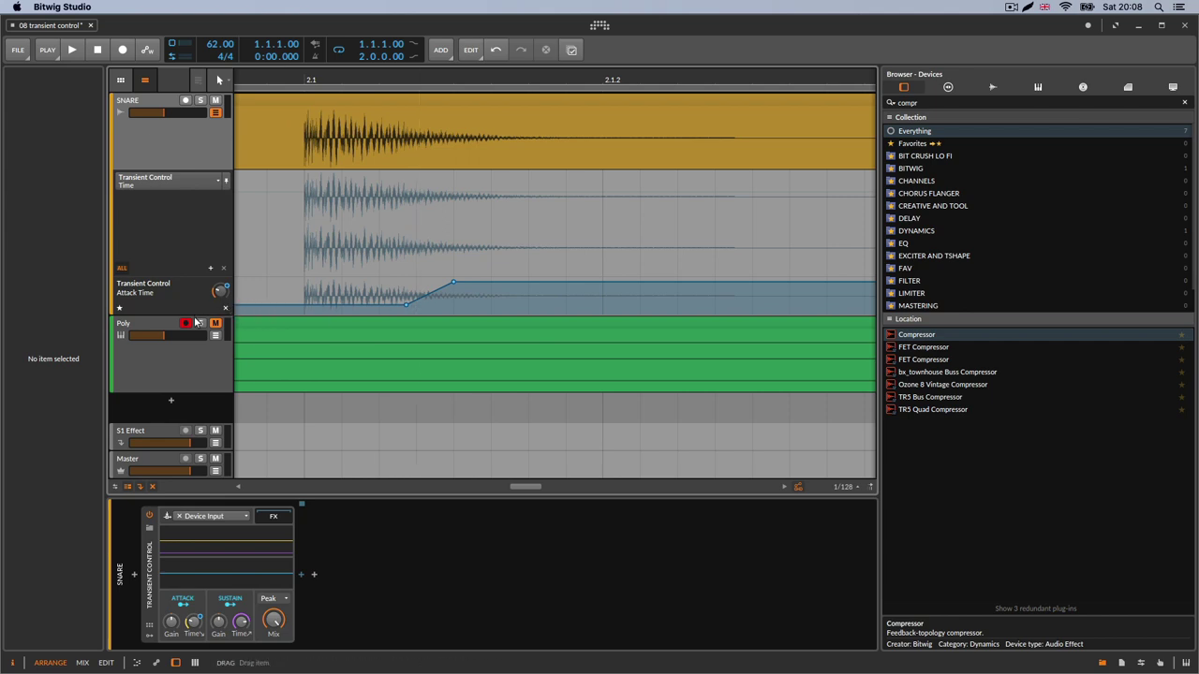
{"action": "left_click_drag", "start_coordinate": [193, 312], "coordinate": [196, 373]}
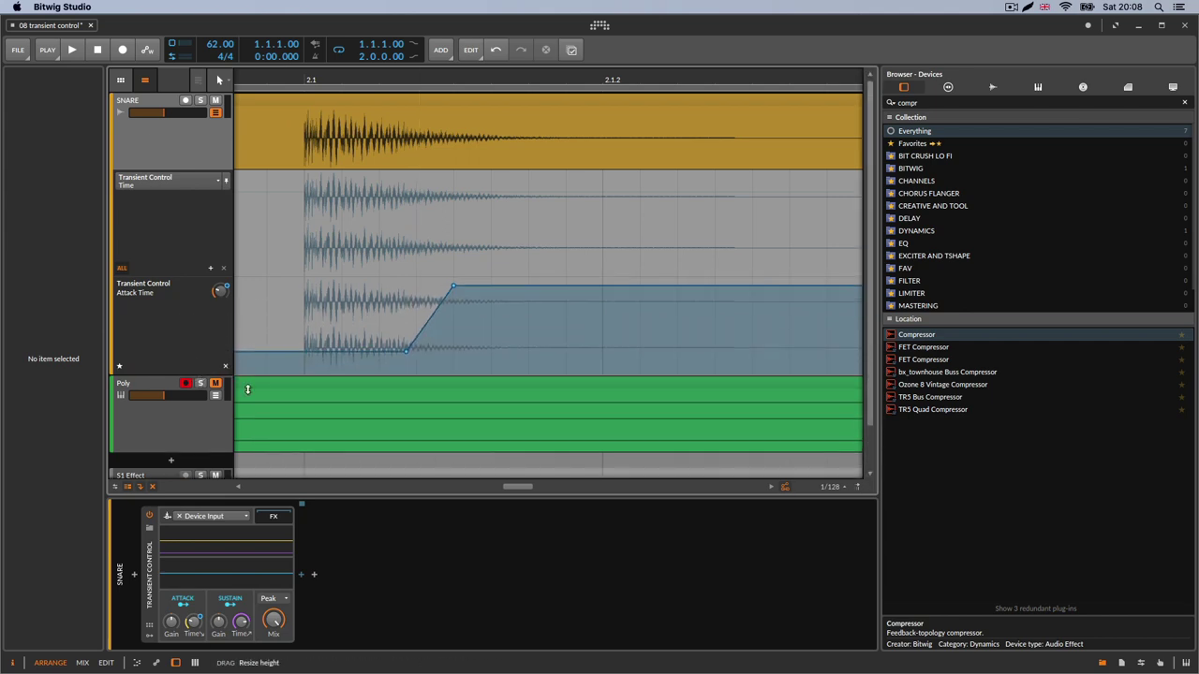
{"action": "left_click_drag", "start_coordinate": [406, 355], "coordinate": [328, 352]}
{"action": "left_click_drag", "start_coordinate": [463, 288], "coordinate": [357, 286]}
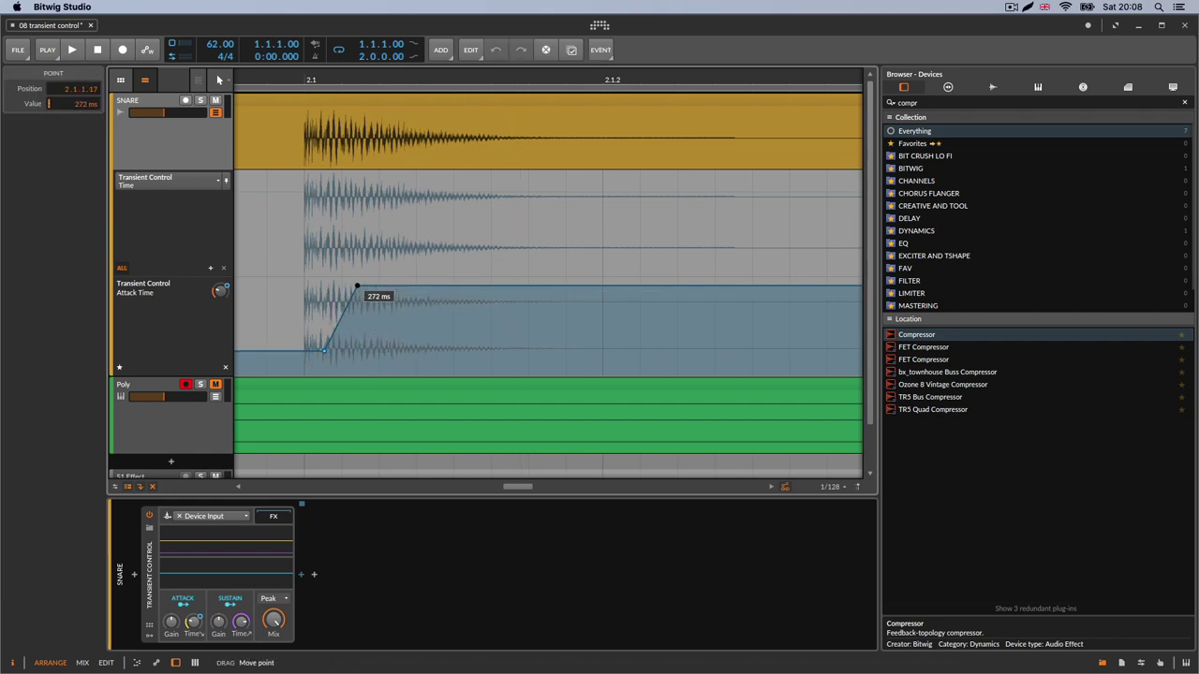
Step: Remove the attack time automation and hide the snare track's automation lanes
{"action": "left_click", "coordinate": [225, 368]}
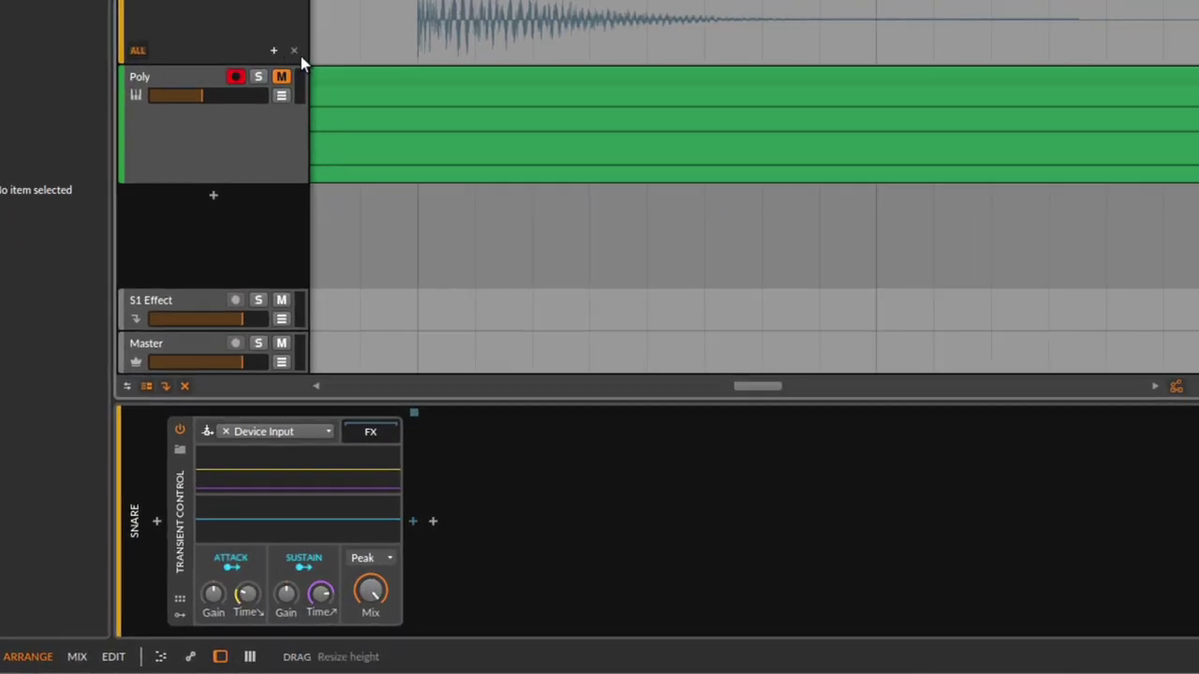
{"action": "key", "text": "a"}
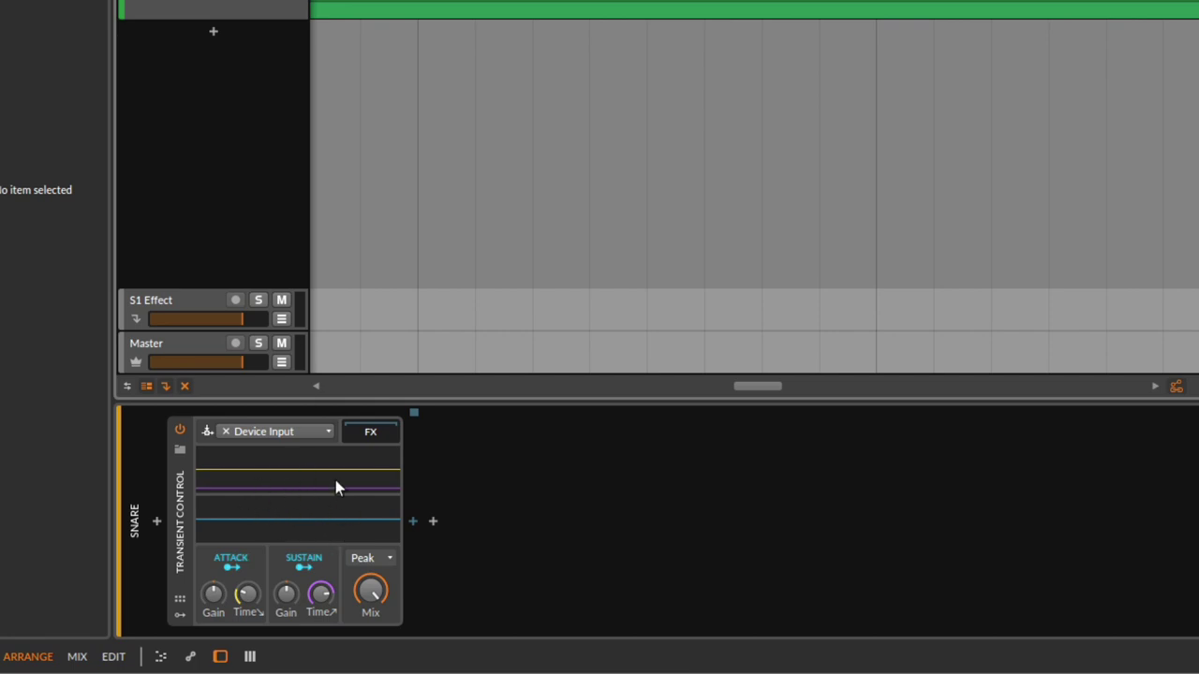
Step: Play the snare loop with 100 ms sustain time and raised sustain gain, and lower the snare track's volume to about -25.4 dB
{"action": "key", "text": "space"}
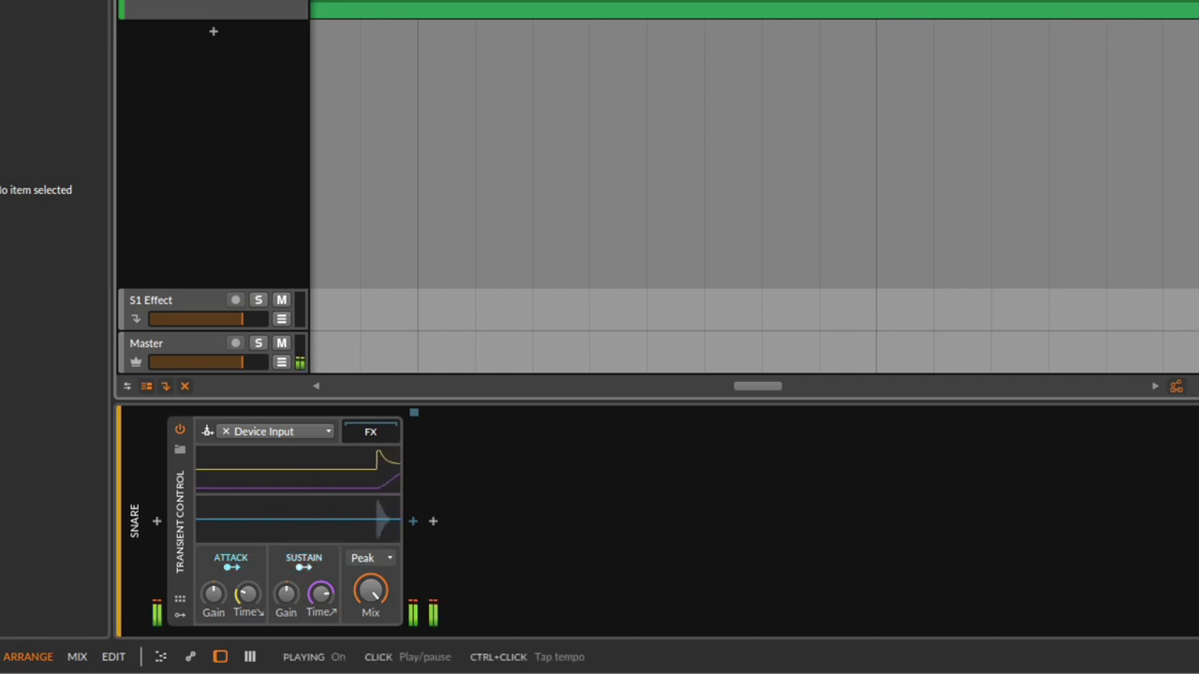
{"action": "left_click_drag", "start_coordinate": [245, 593], "coordinate": [245, 611]}
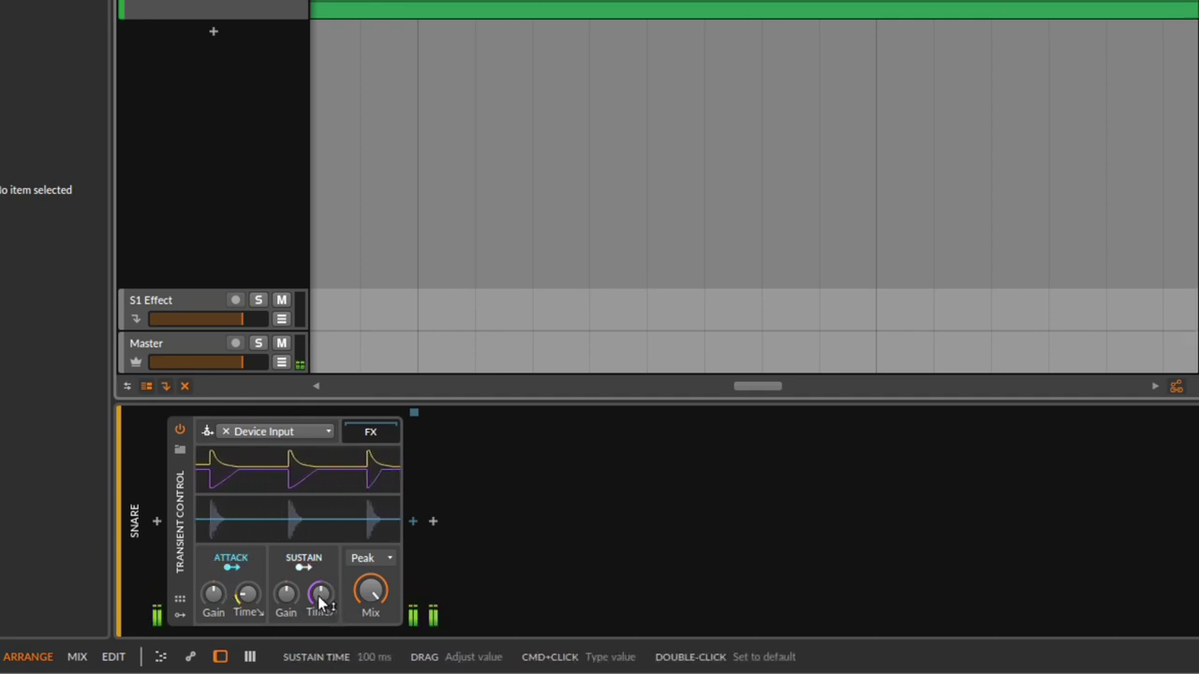
{"action": "left_click_drag", "start_coordinate": [286, 592], "coordinate": [291, 159]}
{"action": "left_click", "coordinate": [214, 2]}
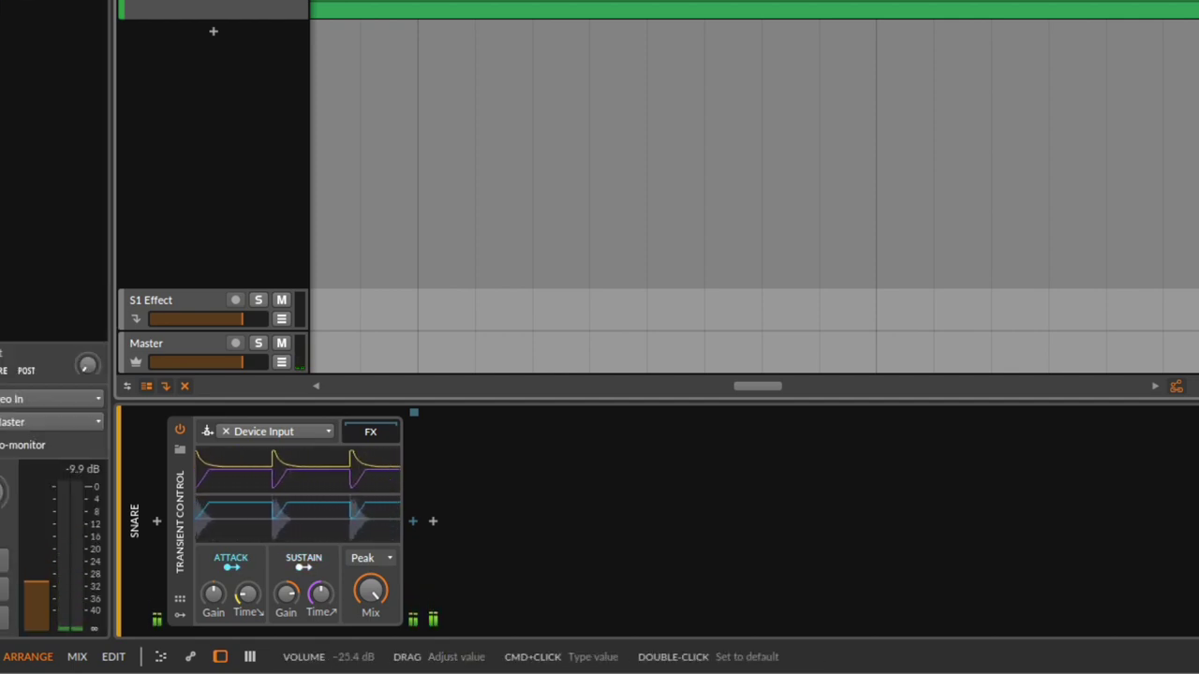
Step: Lower Transient Control's sustain time to its minimum, freezing the waveform display before and after to compare the gain curves
{"action": "left_click", "coordinate": [299, 519]}
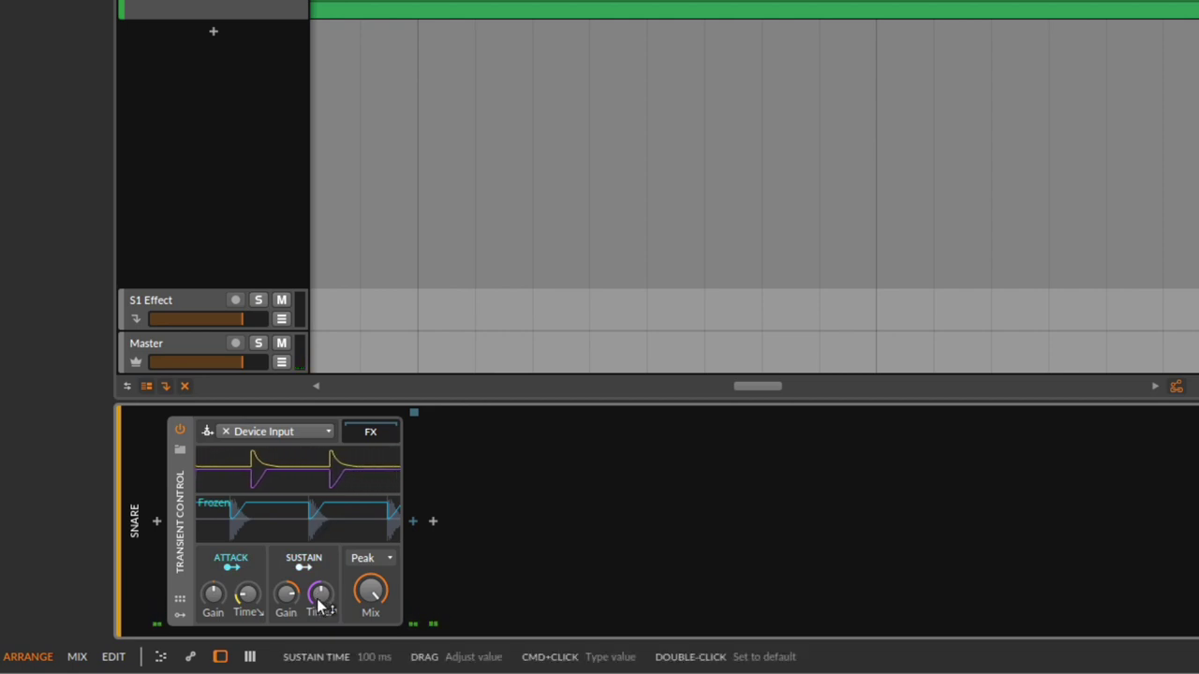
{"action": "left_click_drag", "start_coordinate": [319, 606], "coordinate": [319, 651]}
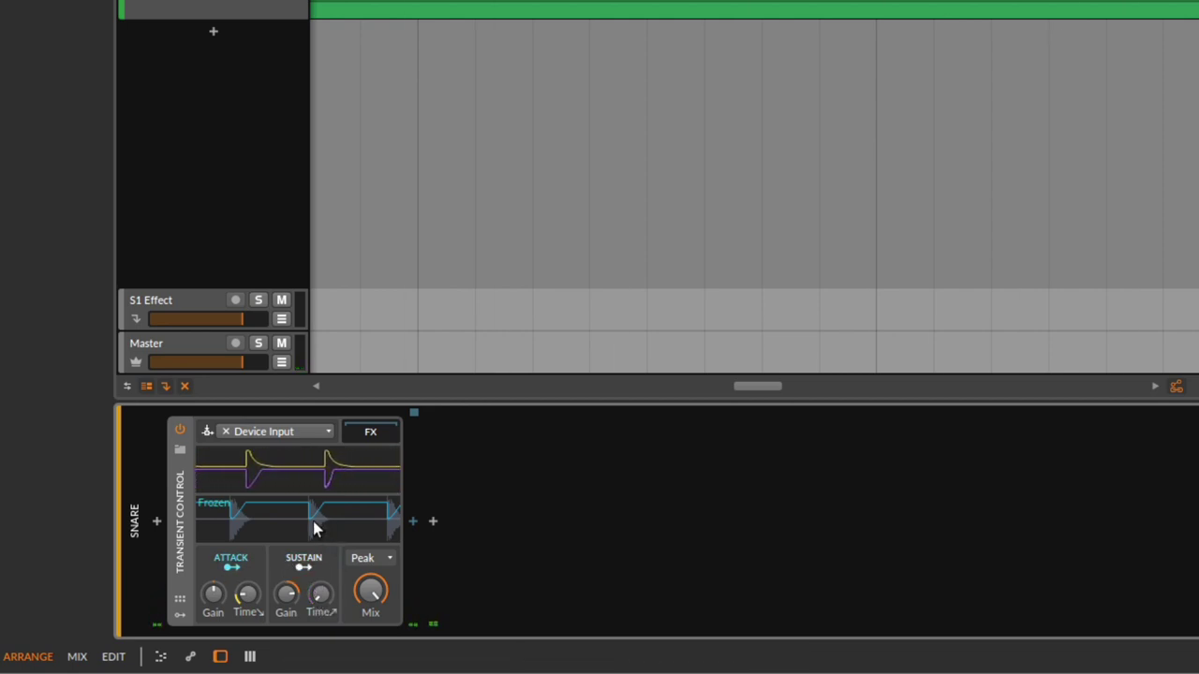
{"action": "left_click", "coordinate": [312, 520]}
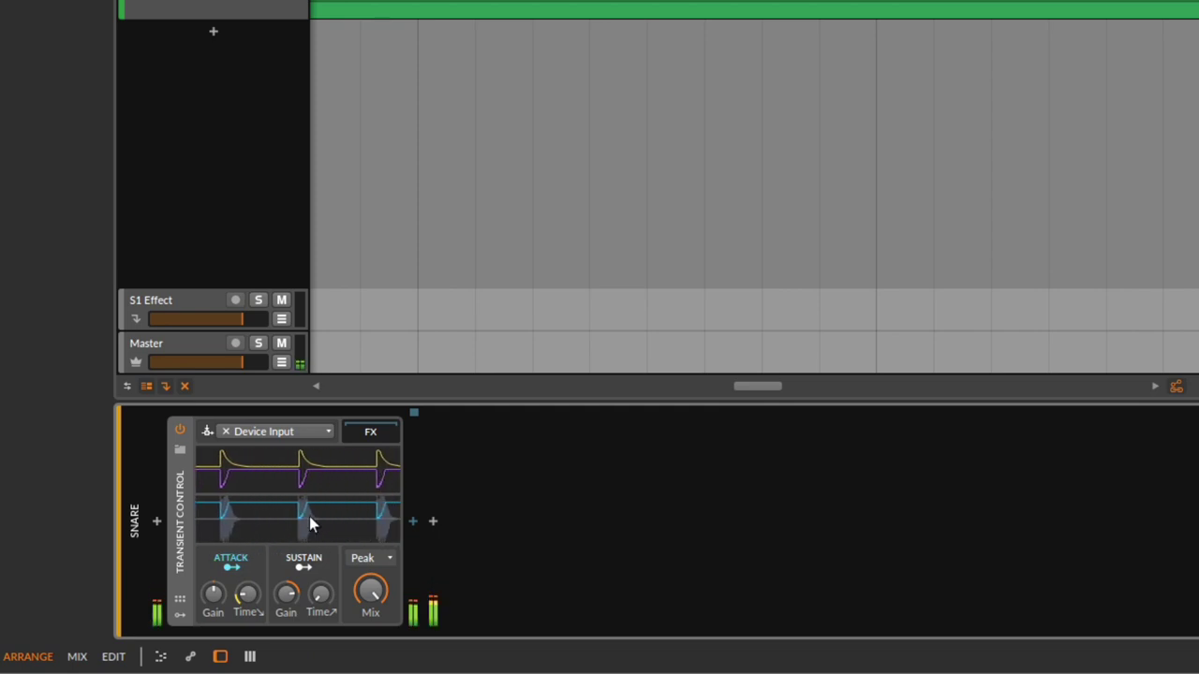
{"action": "left_click", "coordinate": [309, 517]}
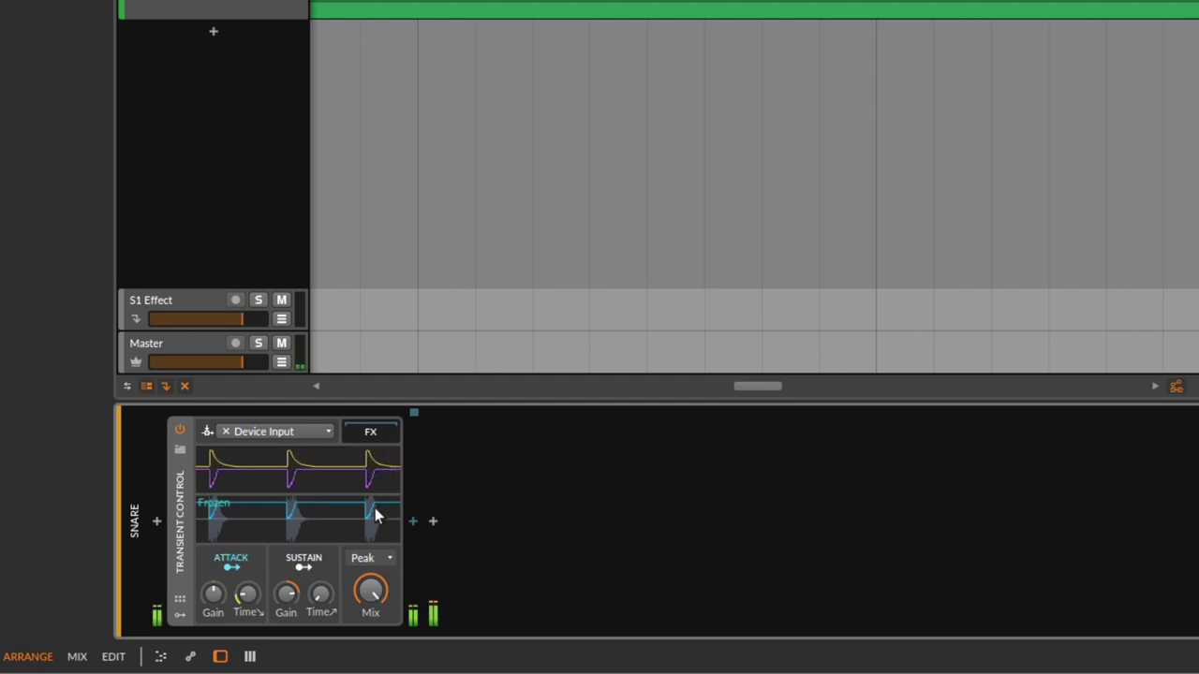
Step: Raise the sustain time to 316 ms, lower it to about 73 ms, and stop playback
{"action": "left_click_drag", "start_coordinate": [322, 599], "coordinate": [320, 570]}
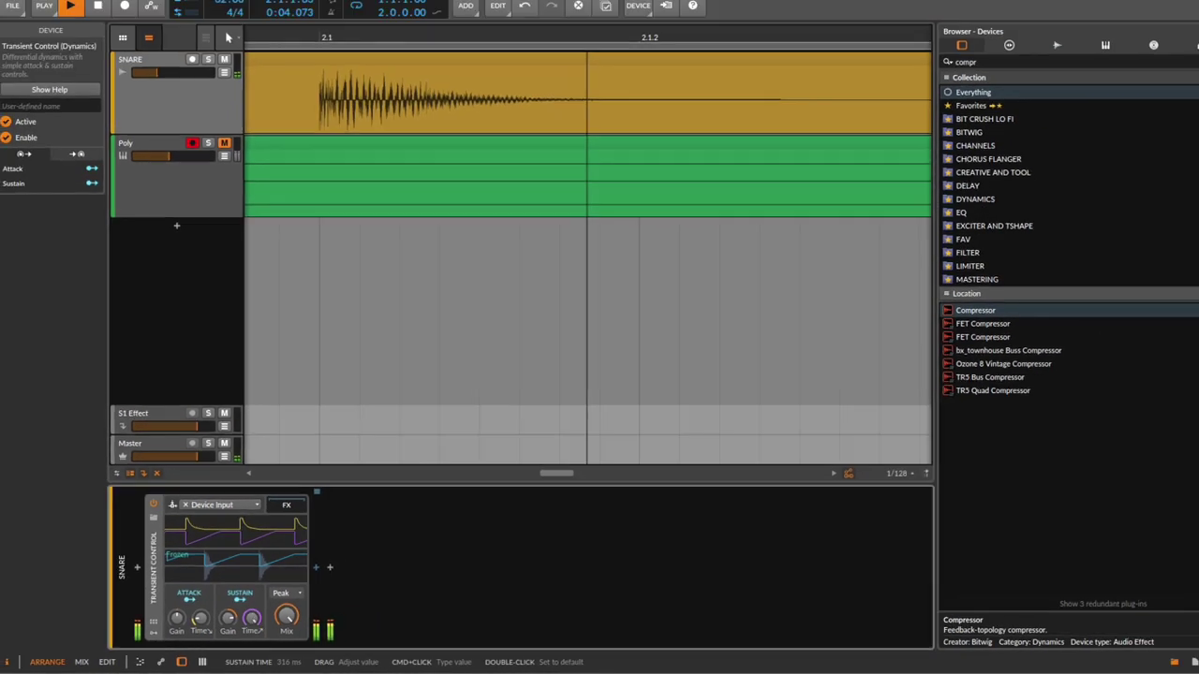
{"action": "left_click_drag", "start_coordinate": [321, 593], "coordinate": [320, 611]}
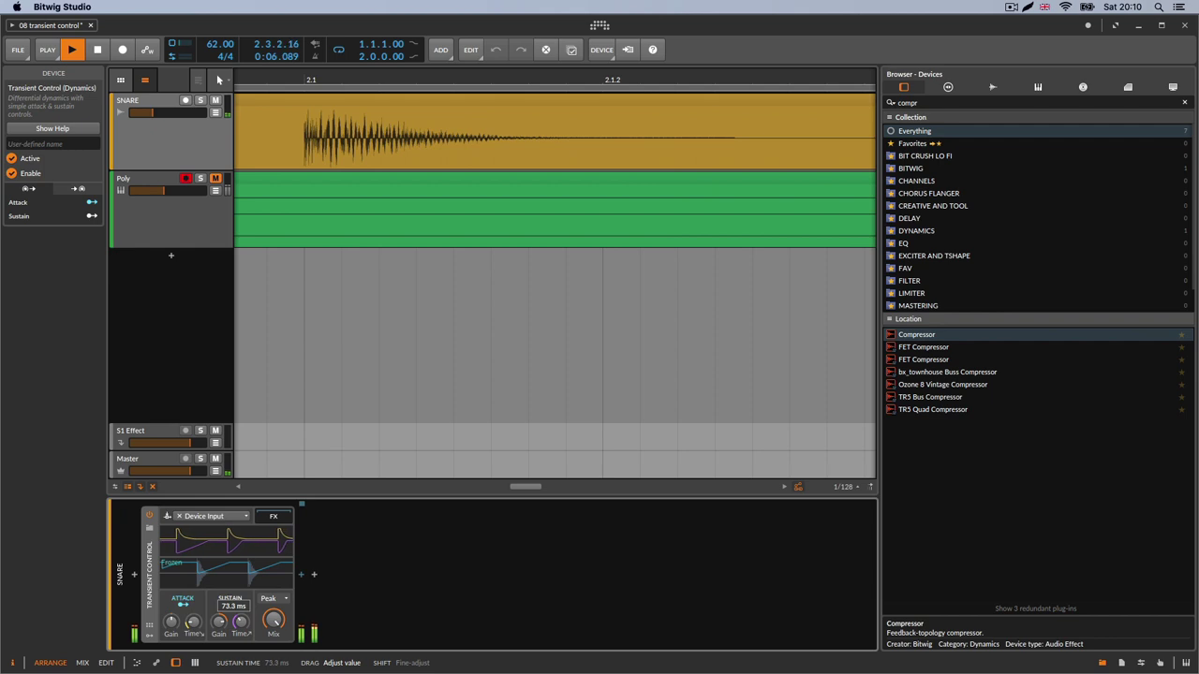
{"action": "key", "text": "space"}
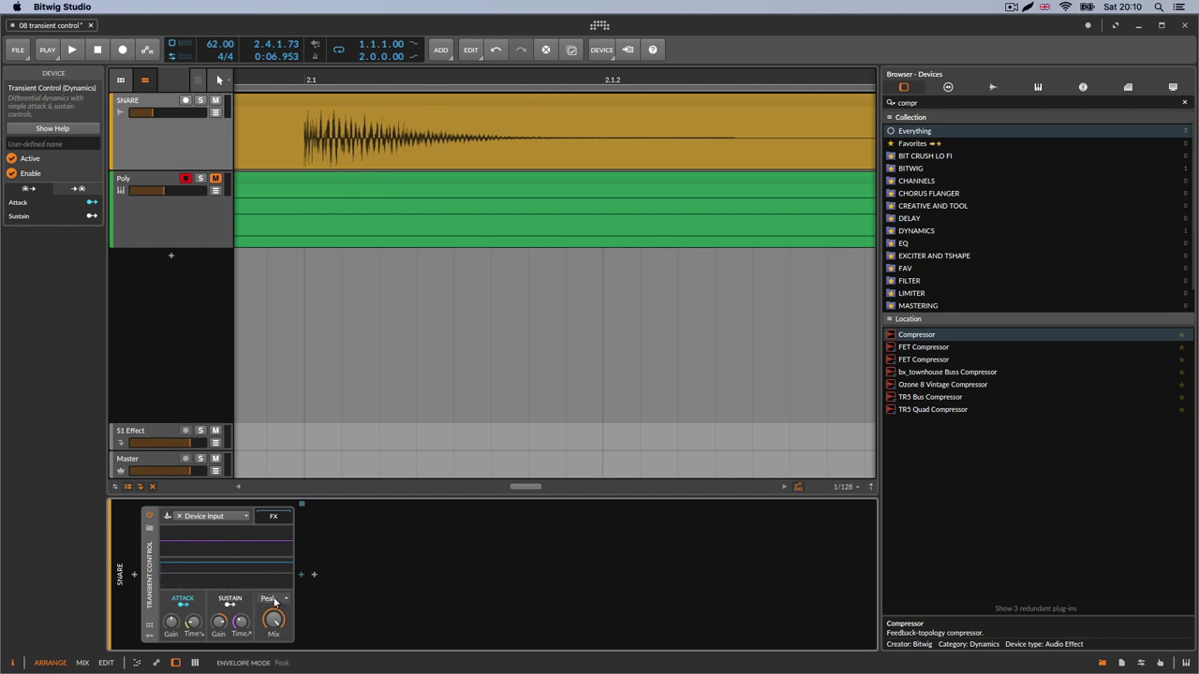
Step: Play the snare in Peak mode with maximum sustain time, raise the sustain gain to 110 %, and freeze the waveform display
{"action": "left_click", "coordinate": [273, 599]}
{"action": "left_click", "coordinate": [373, 567]}
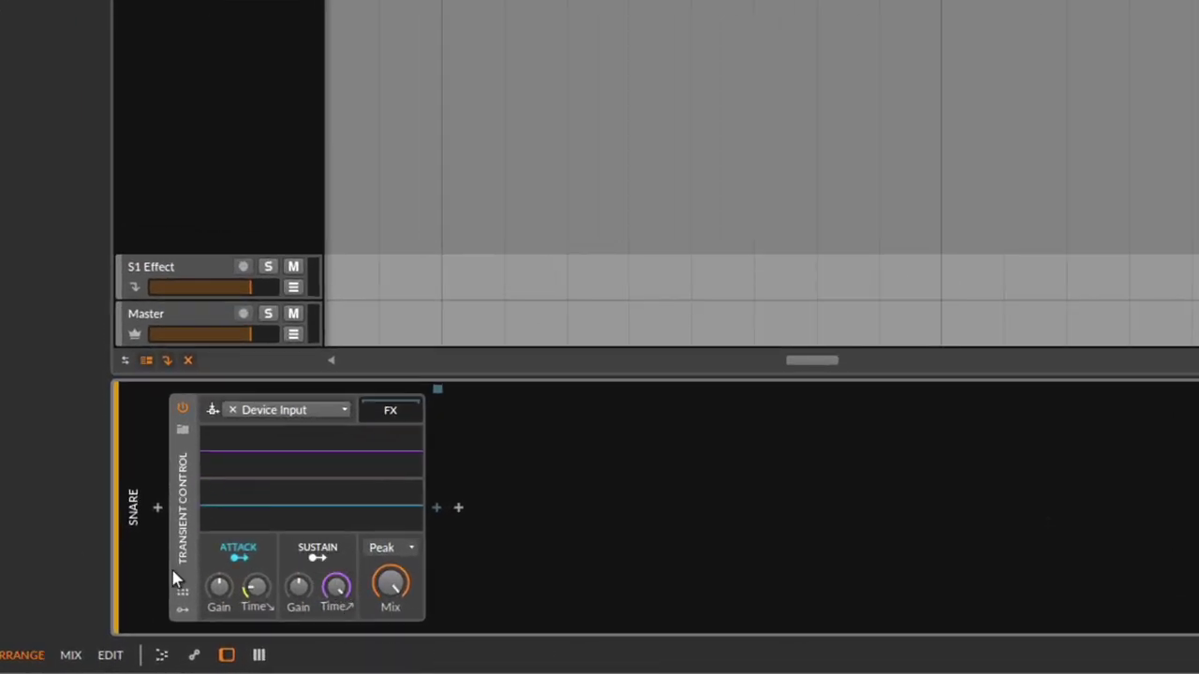
{"action": "mouse_move", "coordinate": [320, 559]}
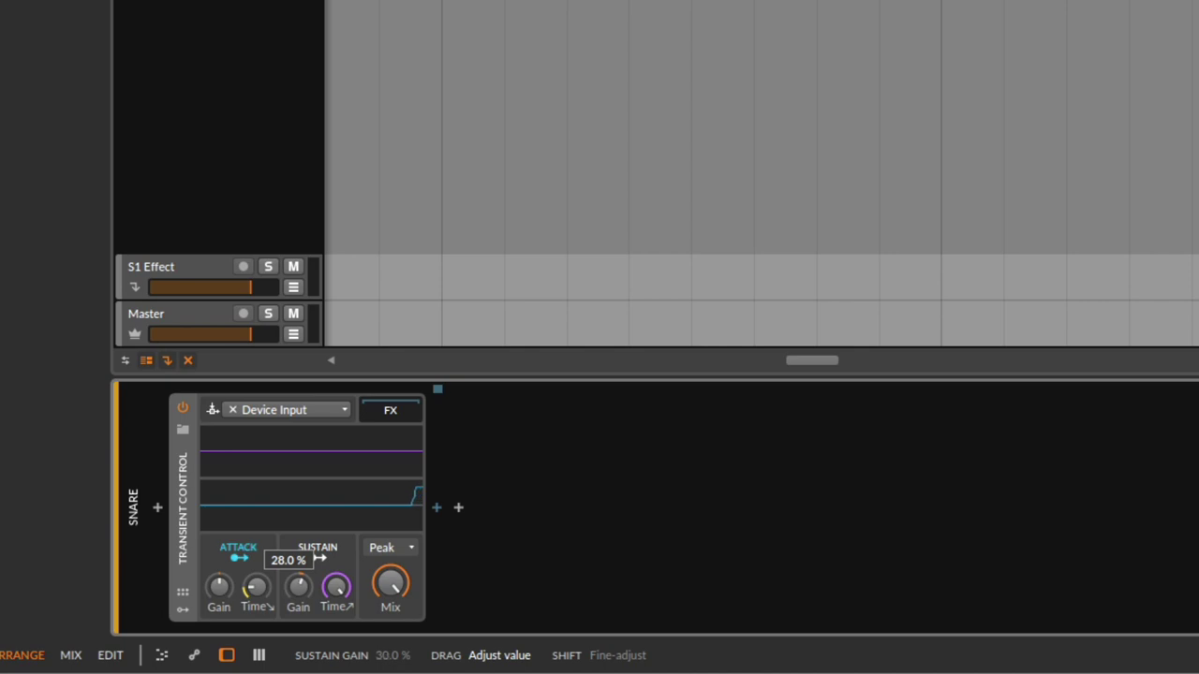
{"action": "key", "text": "space"}
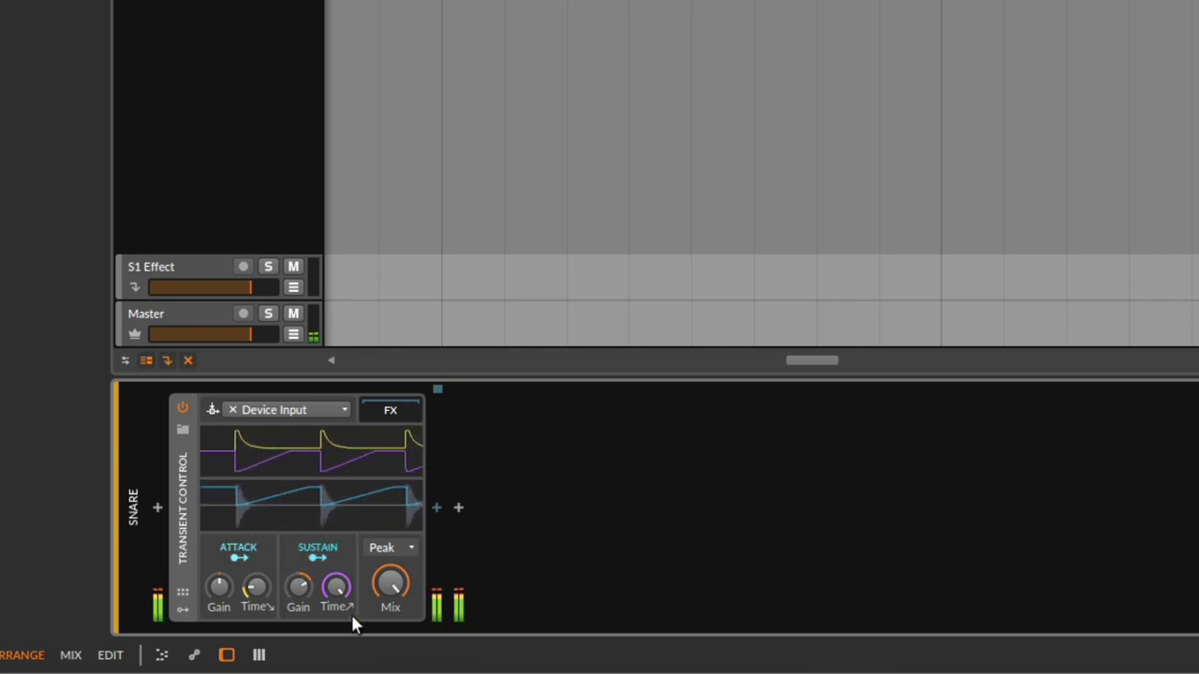
{"action": "left_click_drag", "start_coordinate": [303, 588], "coordinate": [298, 559]}
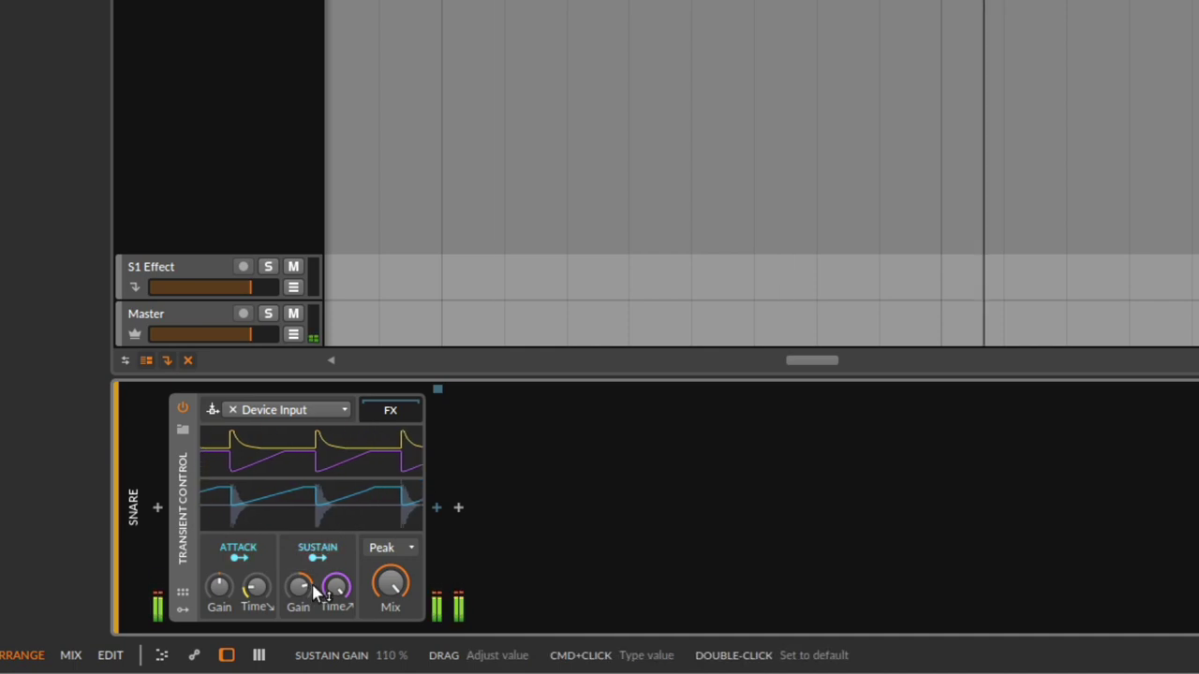
{"action": "left_click", "coordinate": [298, 501]}
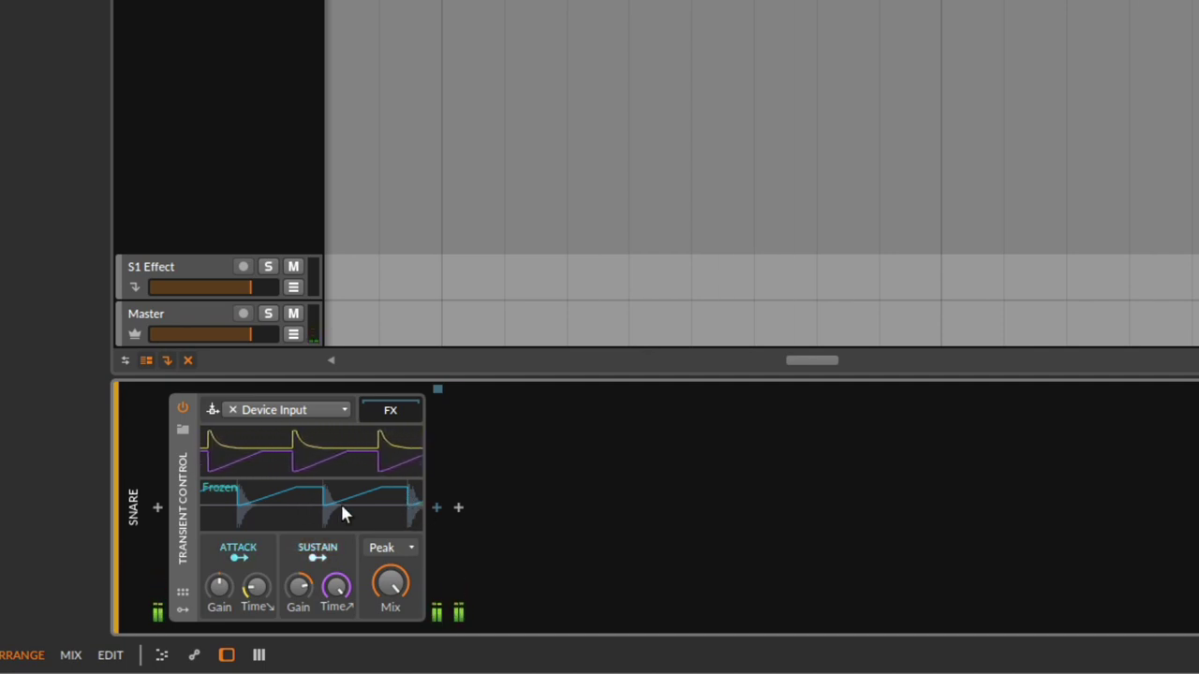
Step: Compare the RMS and Peak envelope modes while the snare loop plays, ending on RMS
{"action": "left_click", "coordinate": [394, 554]}
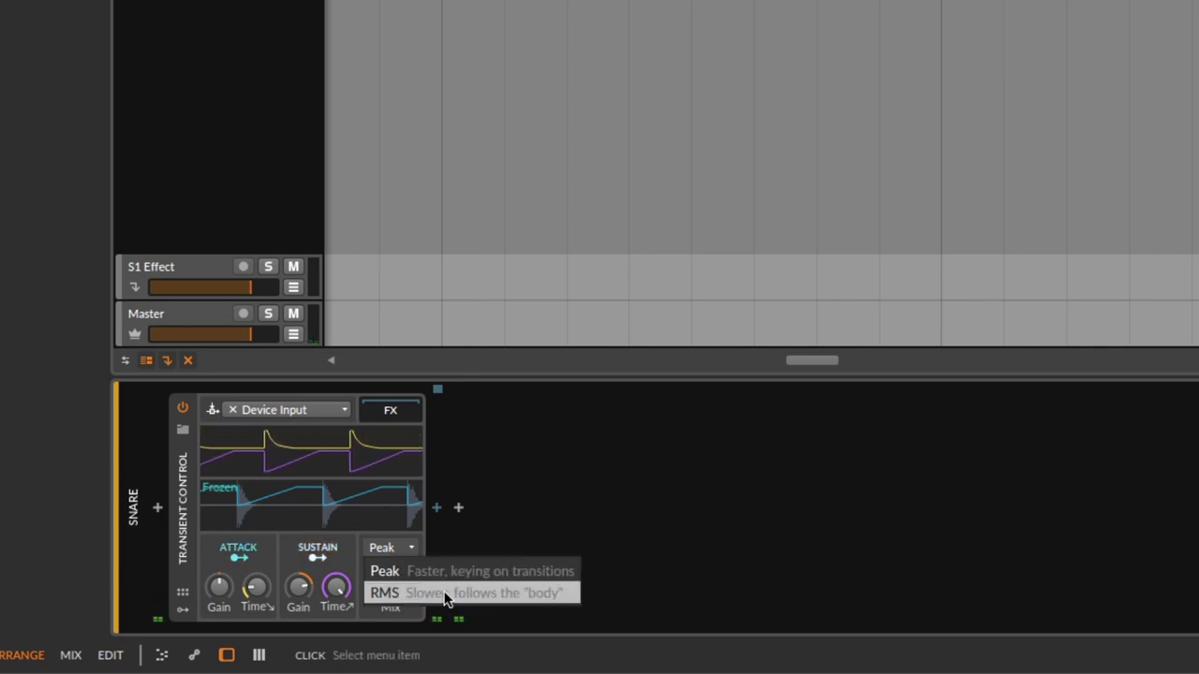
{"action": "left_click", "coordinate": [395, 593]}
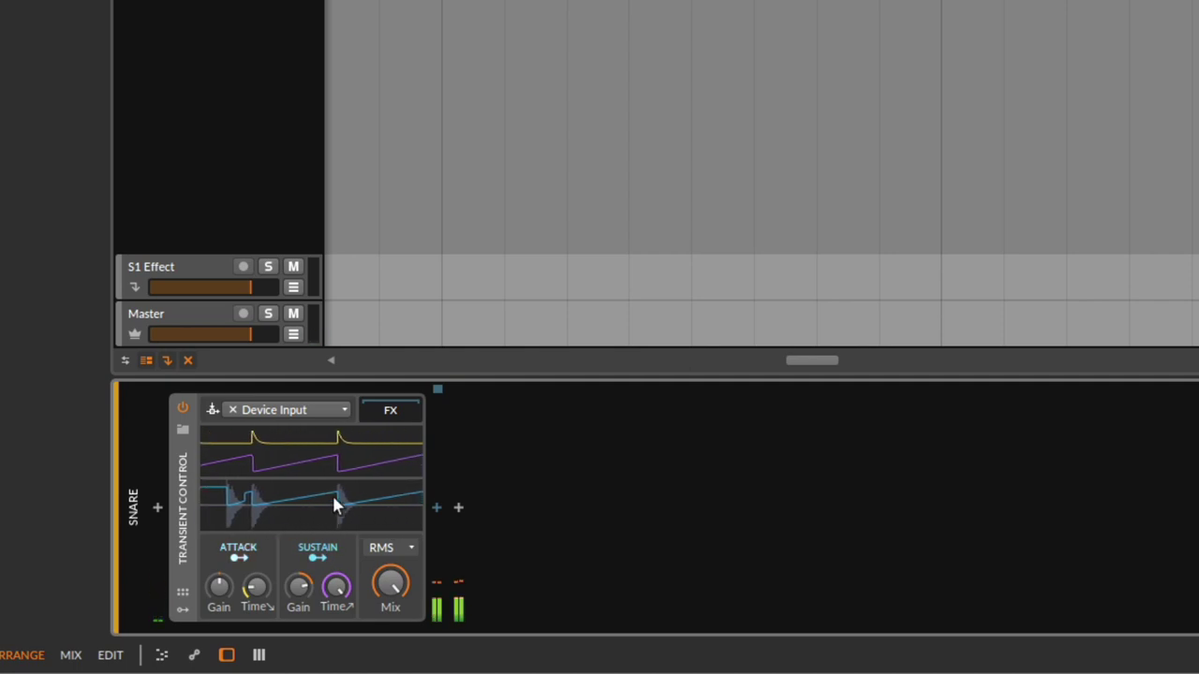
{"action": "key", "text": "space"}
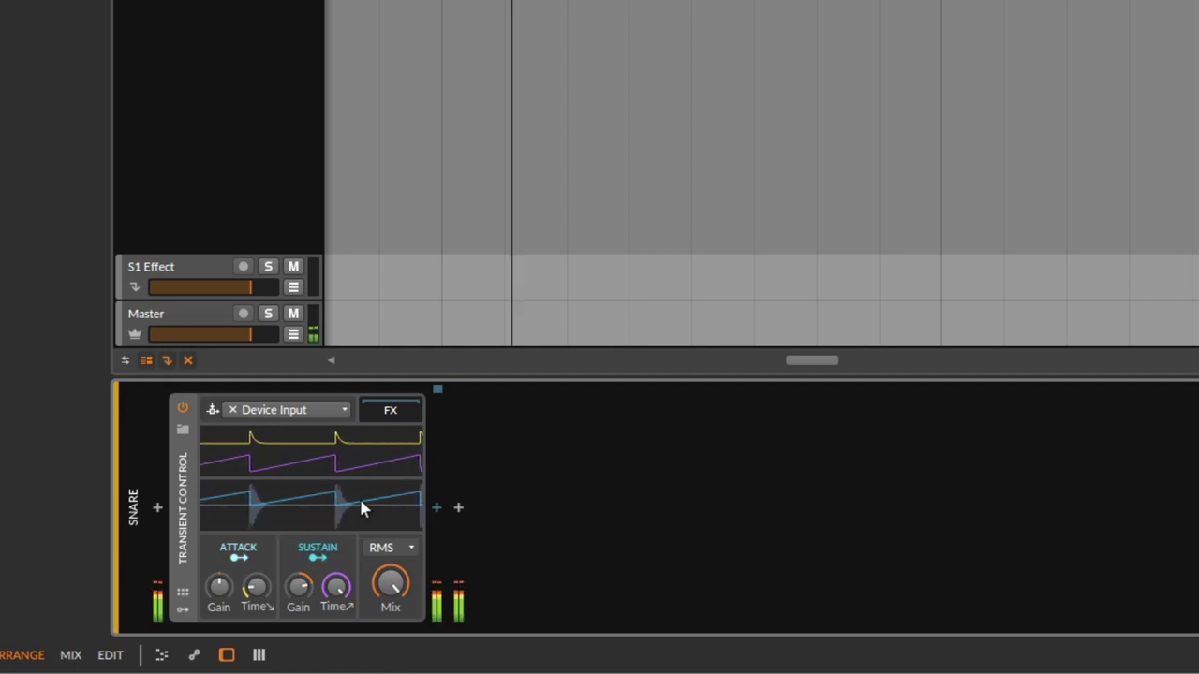
{"action": "left_click", "coordinate": [384, 549]}
{"action": "left_click", "coordinate": [396, 567]}
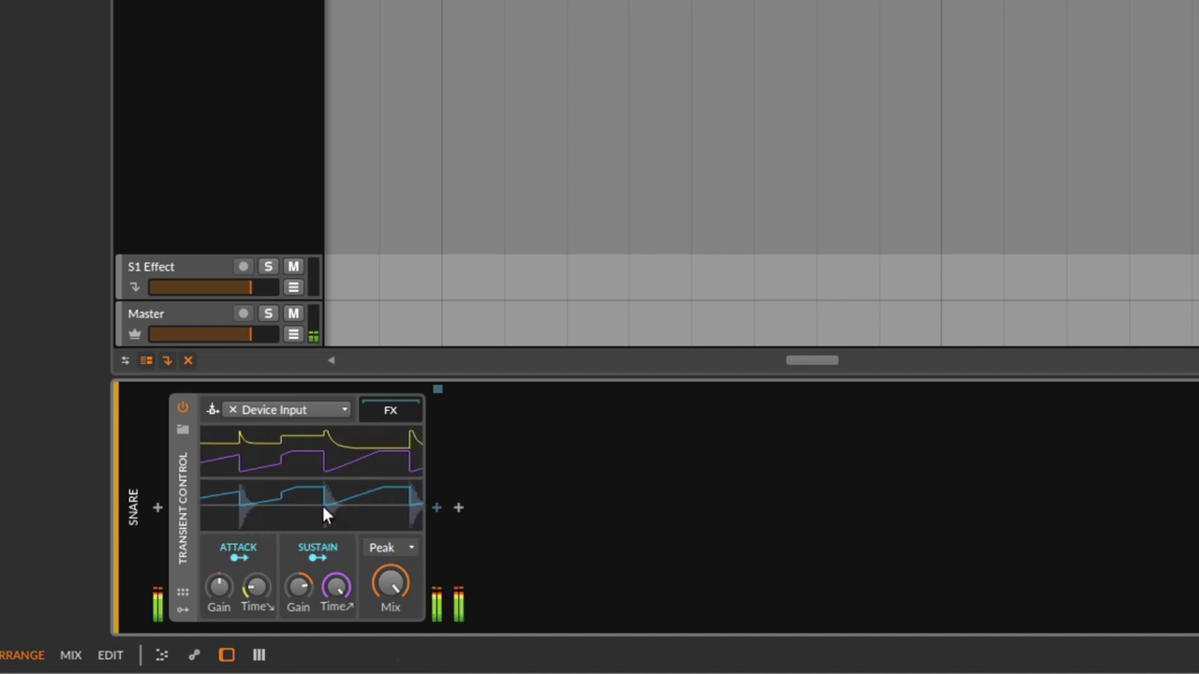
{"action": "left_click", "coordinate": [384, 549]}
{"action": "left_click", "coordinate": [402, 592]}
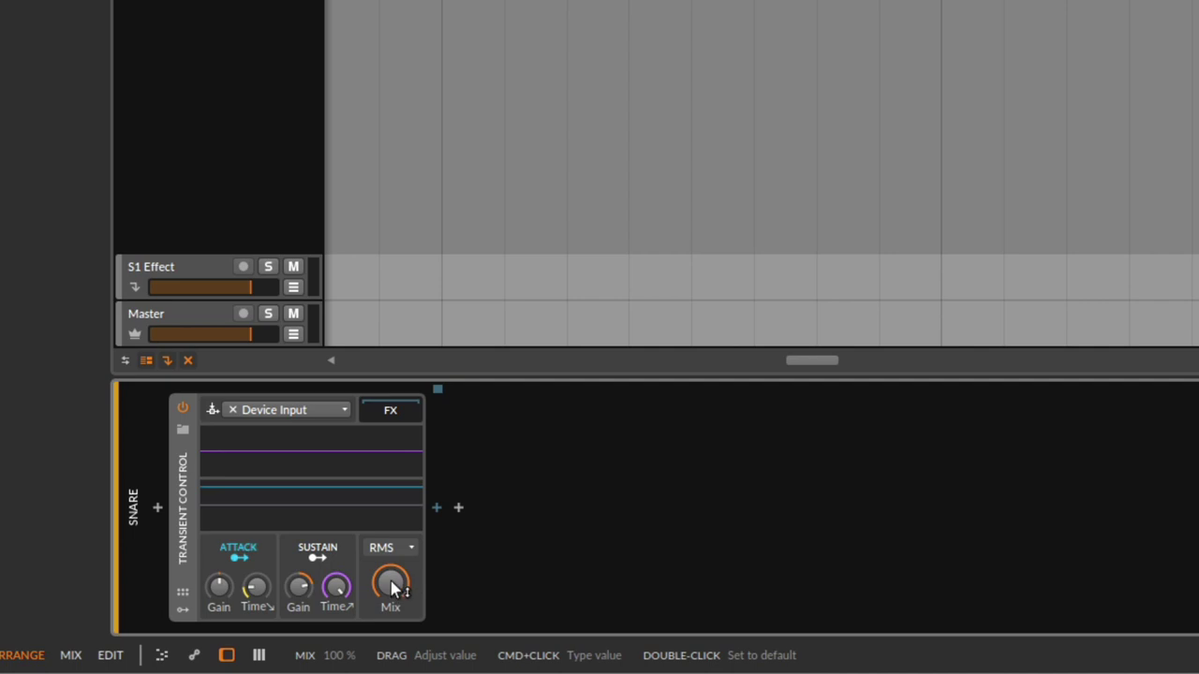
Step: Try Mix values down to about 64 %, raise the Mix again, and return the envelope mode to Peak
{"action": "left_click_drag", "start_coordinate": [391, 587], "coordinate": [391, 614]}
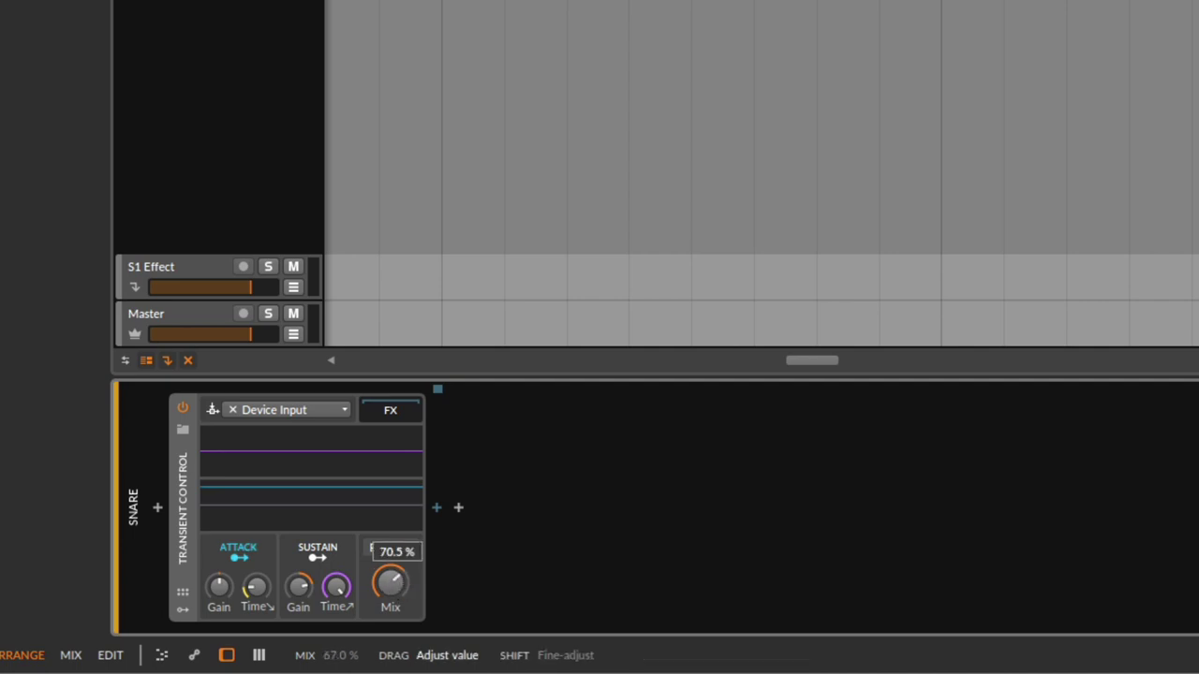
{"action": "double_click", "coordinate": [390, 585]}
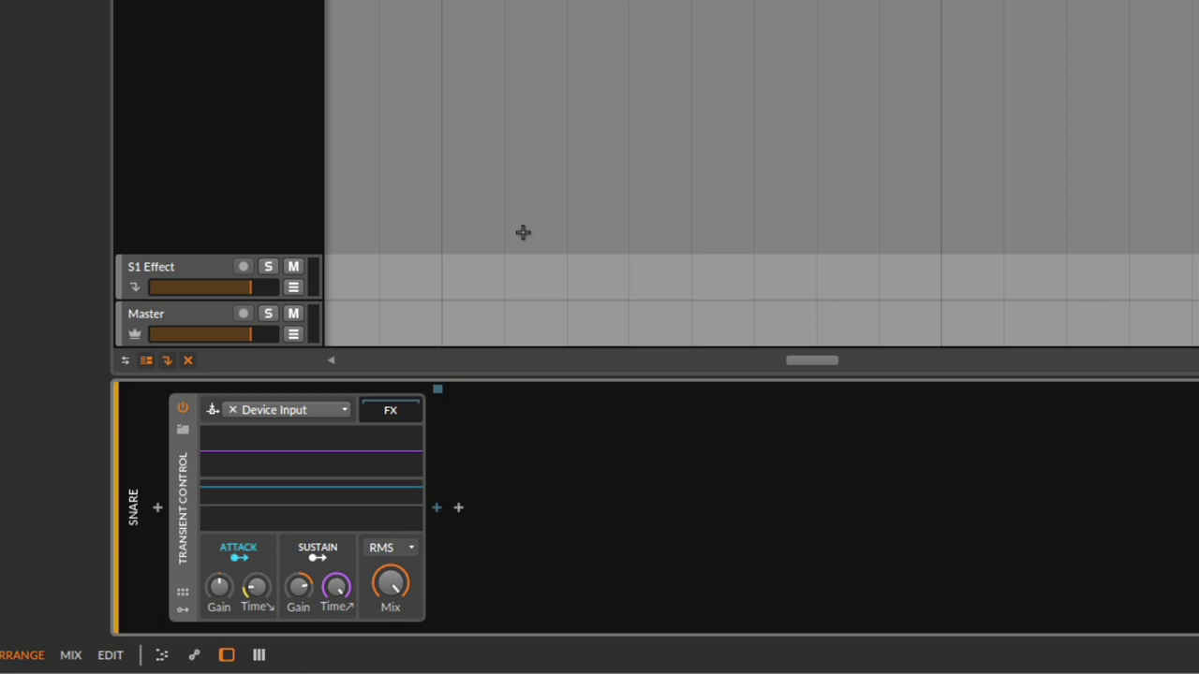
{"action": "left_click_drag", "start_coordinate": [391, 583], "coordinate": [391, 622]}
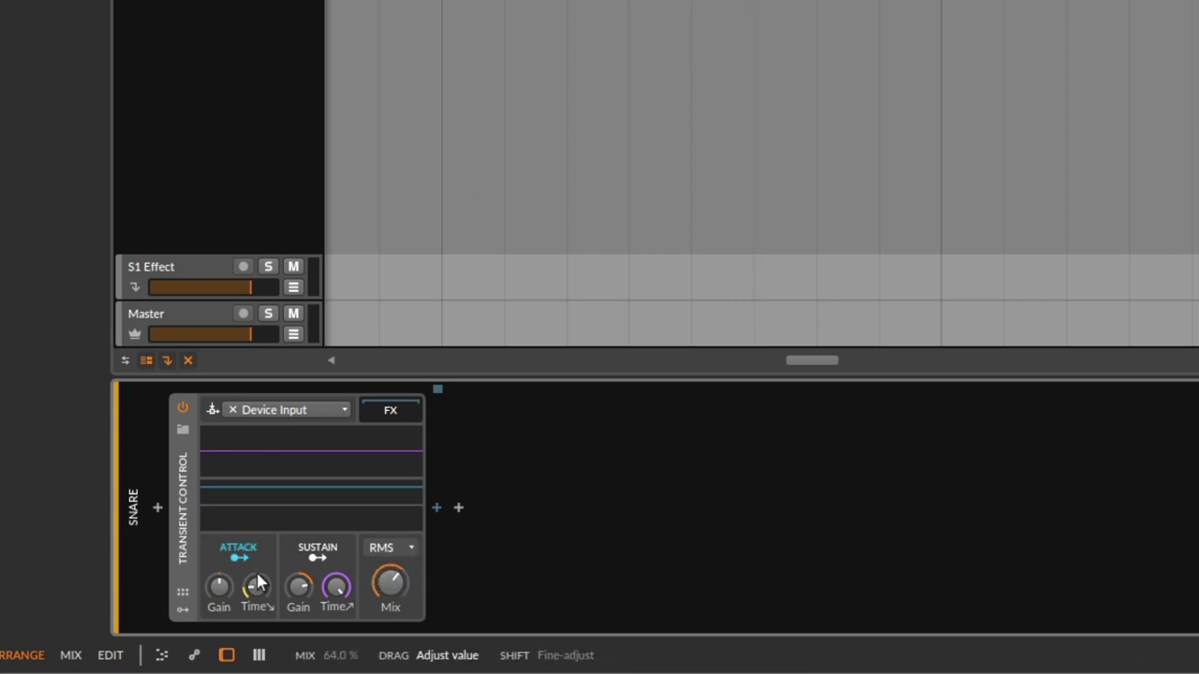
{"action": "left_click", "coordinate": [395, 587]}
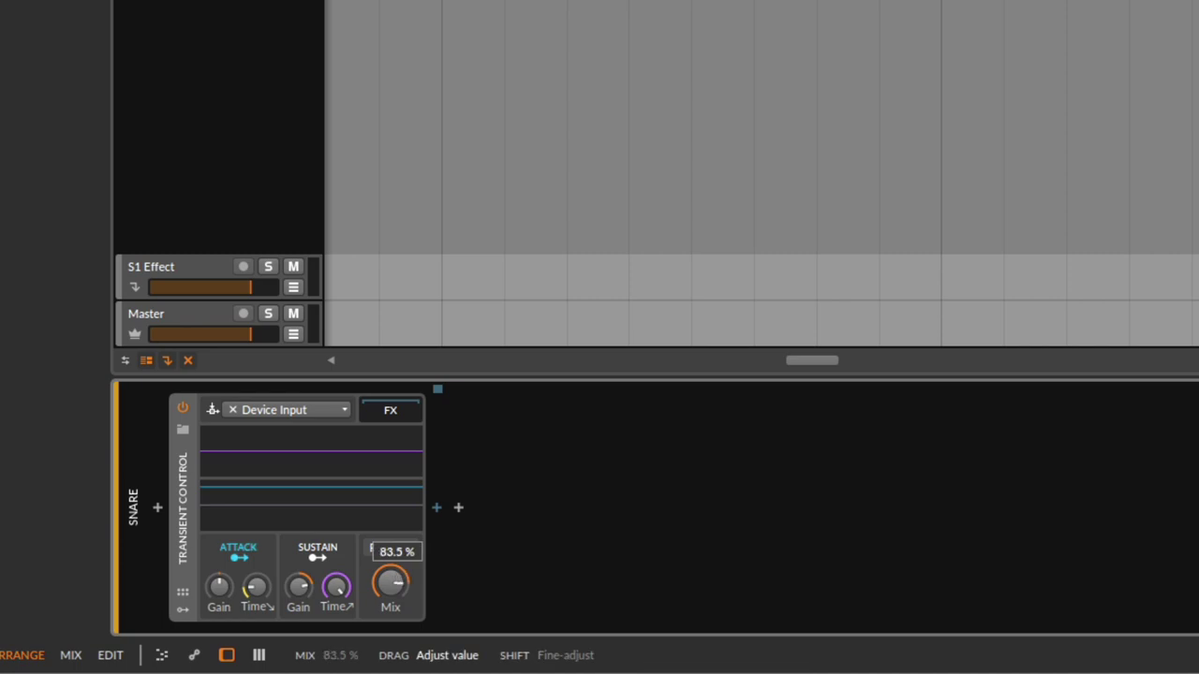
{"action": "left_click_drag", "start_coordinate": [394, 587], "coordinate": [397, 558]}
{"action": "left_click", "coordinate": [396, 553]}
{"action": "left_click", "coordinate": [396, 568]}
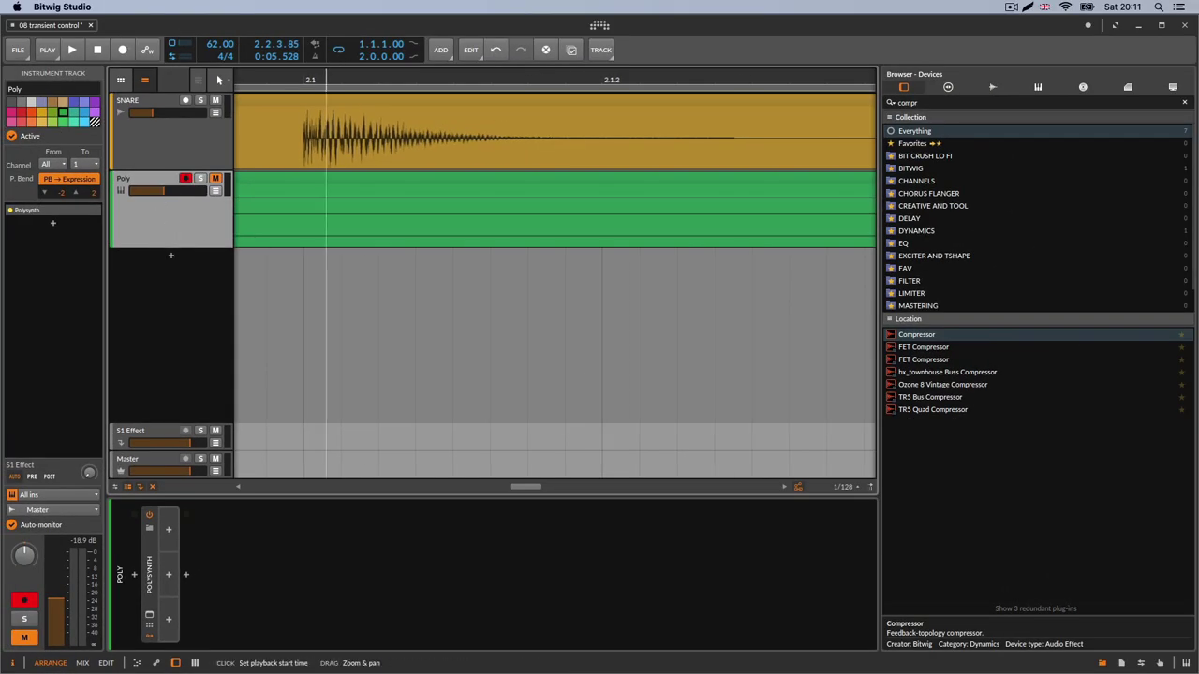
Step: Mute the snare track, unmute the Poly track, and play it from the start with the Polysynth's controls expanded
{"action": "left_click_drag", "start_coordinate": [333, 77], "coordinate": [230, 135]}
{"action": "left_click", "coordinate": [215, 178]}
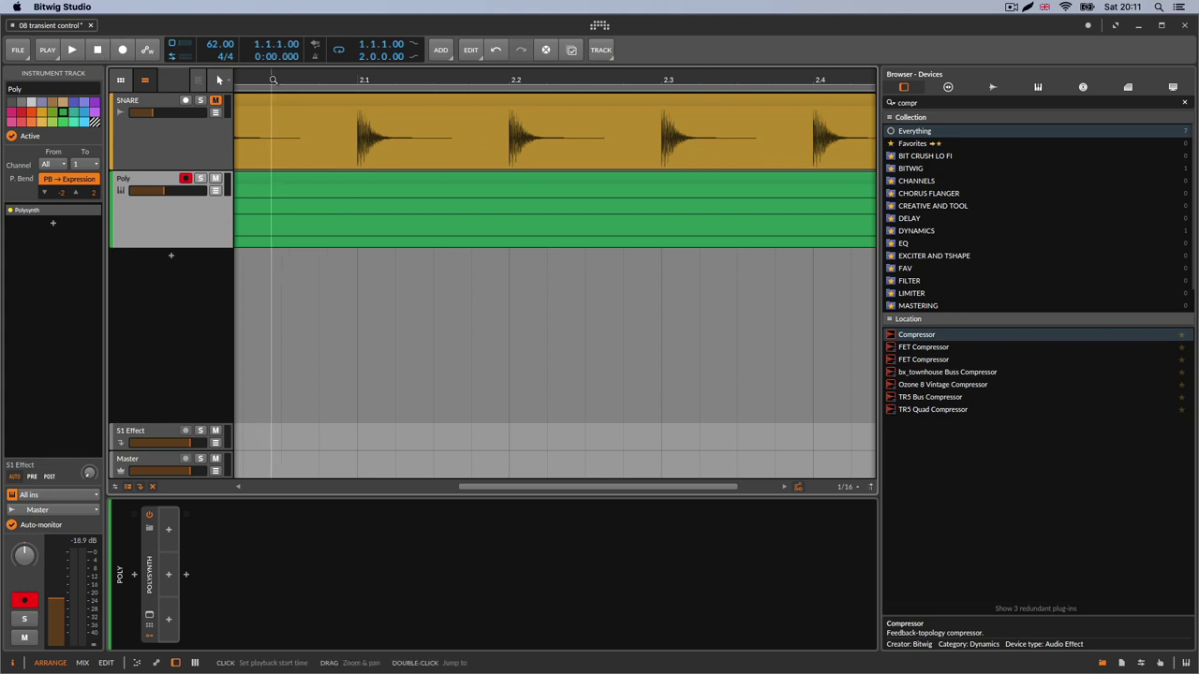
{"action": "left_click", "coordinate": [97, 50]}
{"action": "left_click", "coordinate": [79, 50]}
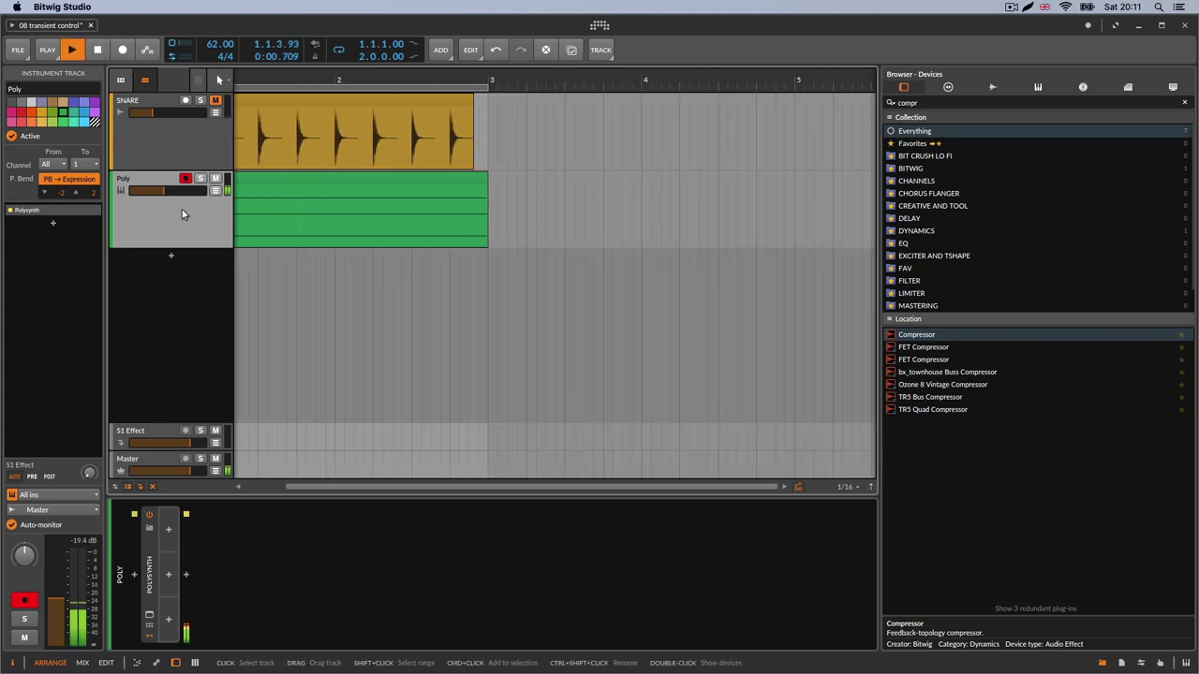
{"action": "double_click", "coordinate": [149, 550]}
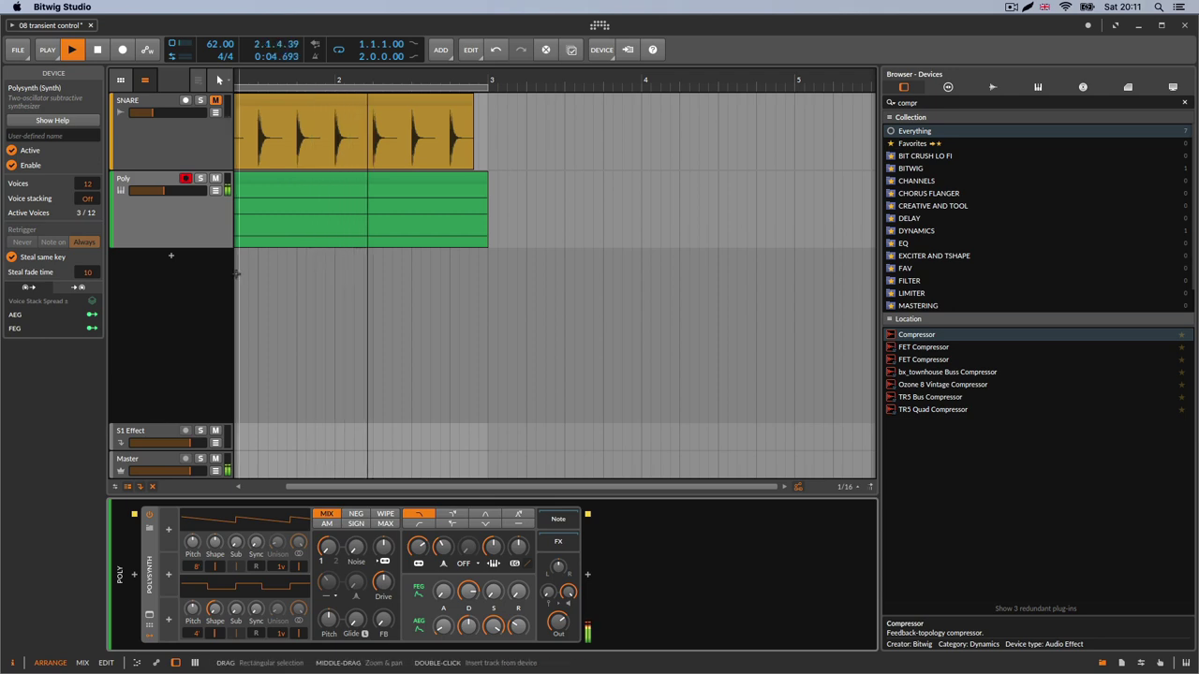
{"action": "key", "text": "space"}
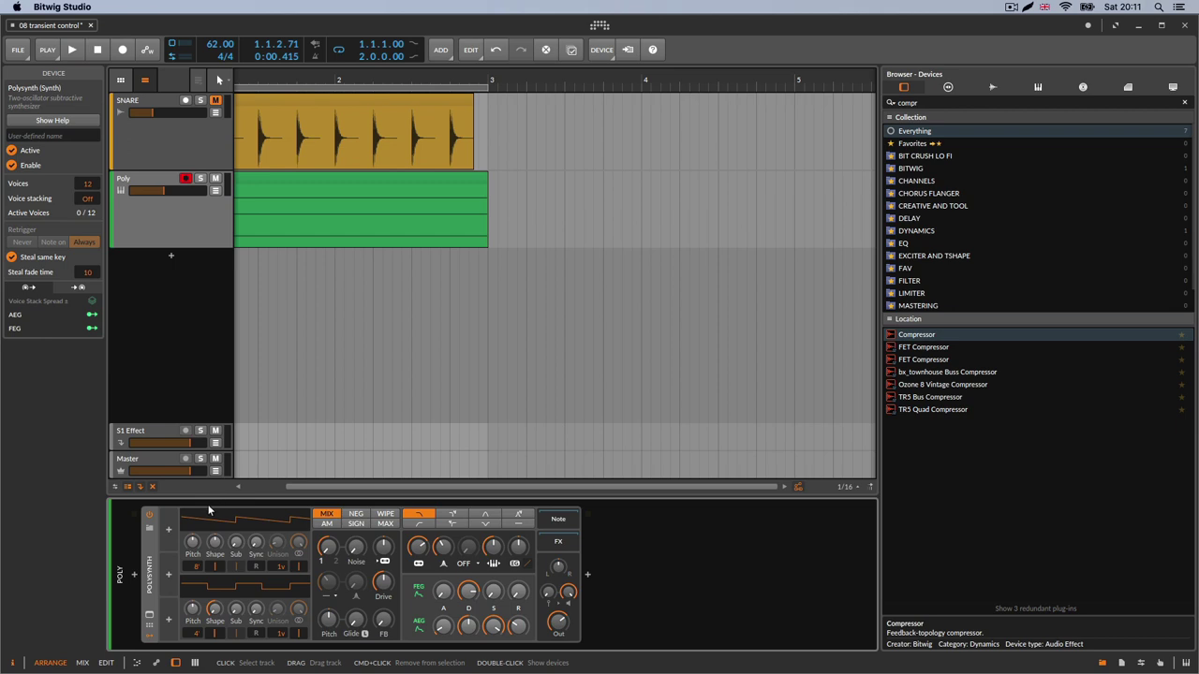
Step: Collapse the Polysynth's controls and copy Transient Control from the SNARE track to after Polysynth on the Poly track
{"action": "double_click", "coordinate": [149, 556]}
{"action": "left_click", "coordinate": [167, 153]}
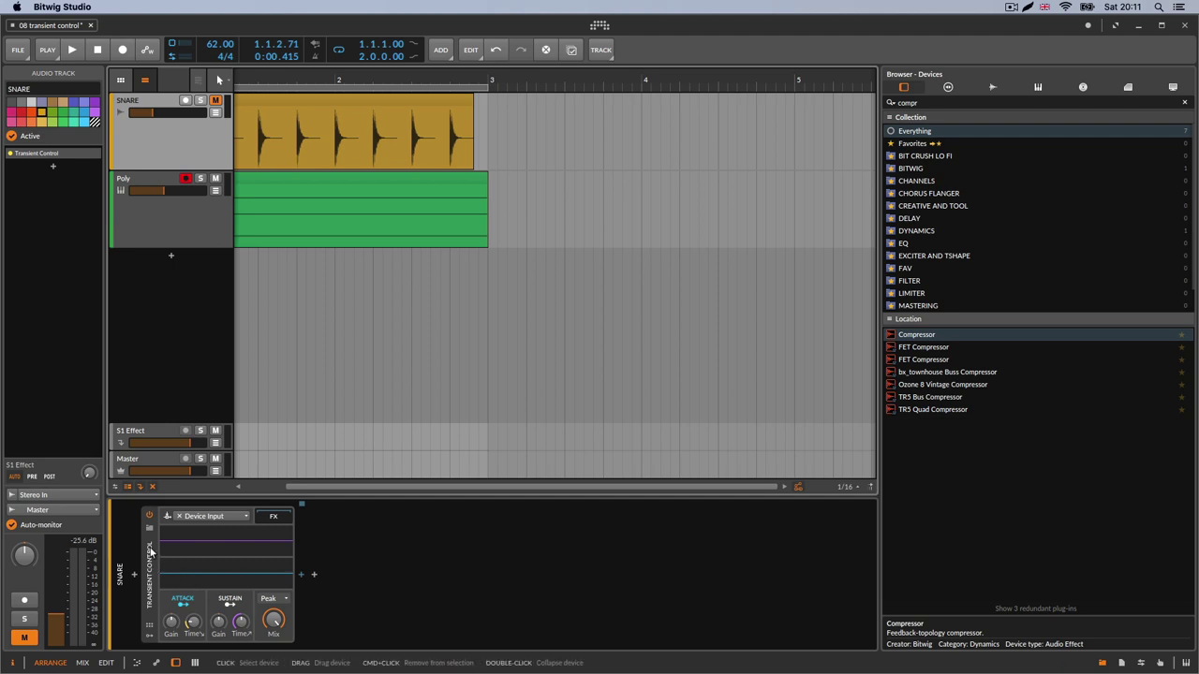
{"action": "left_click", "coordinate": [150, 553]}
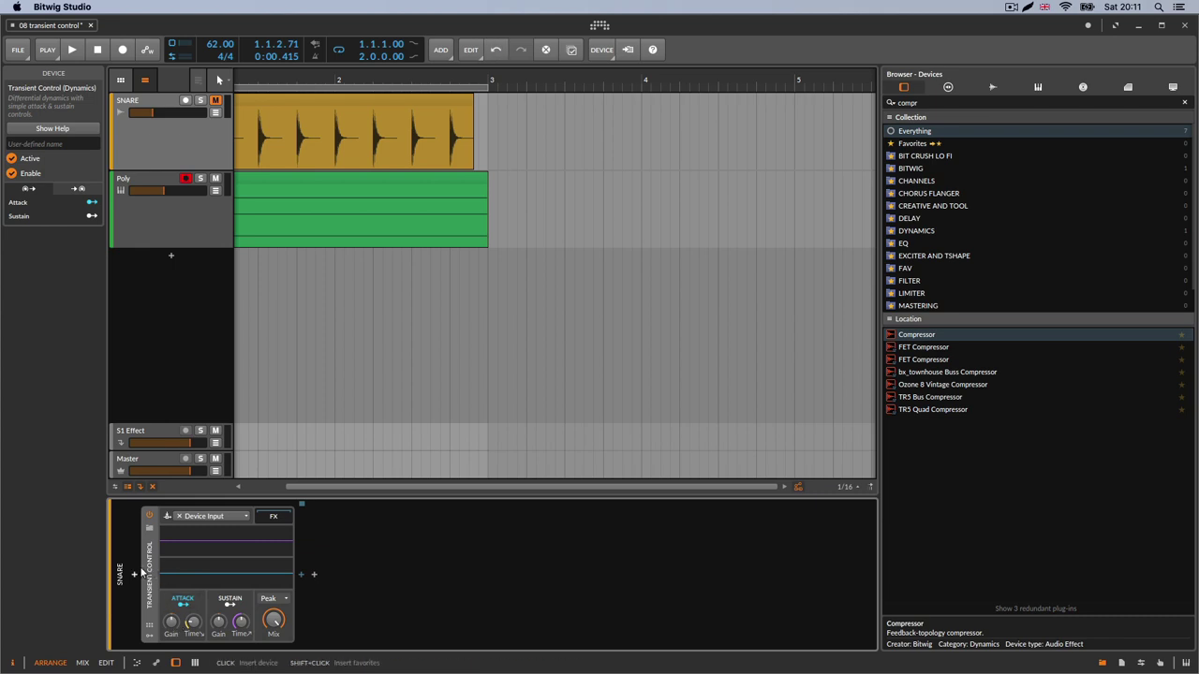
{"action": "left_click", "coordinate": [188, 226]}
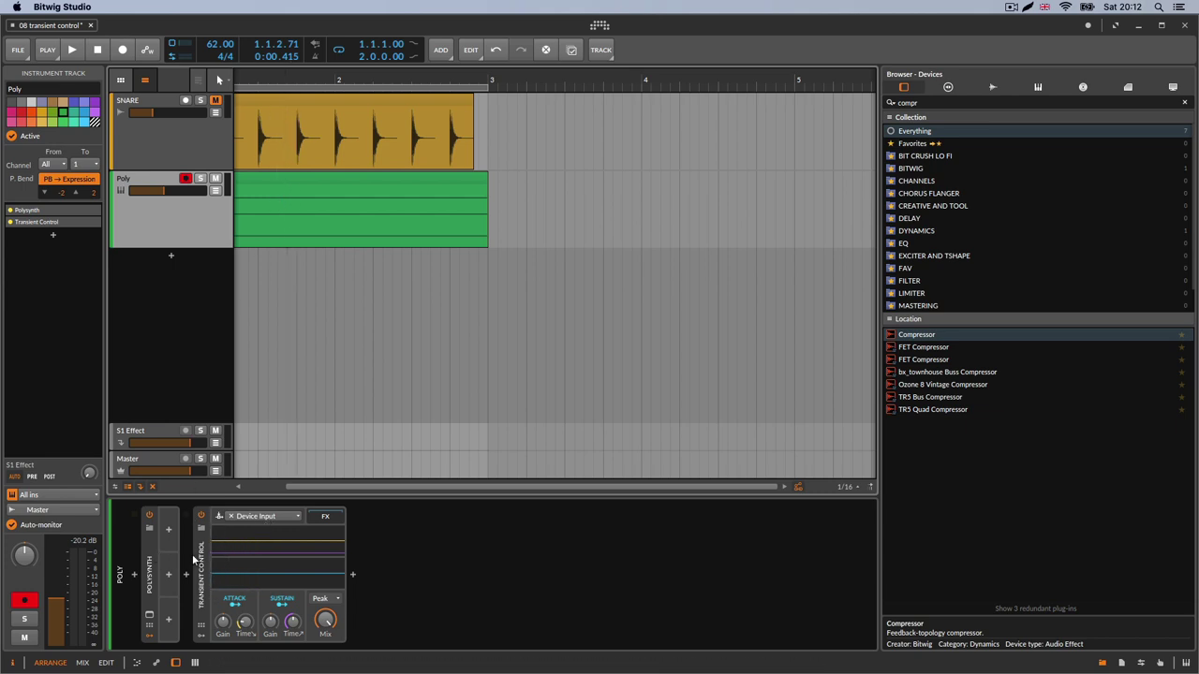
Step: Set the sidechain source of the Poly track's Transient Control to SNARE (PRE)
{"action": "left_click", "coordinate": [257, 516]}
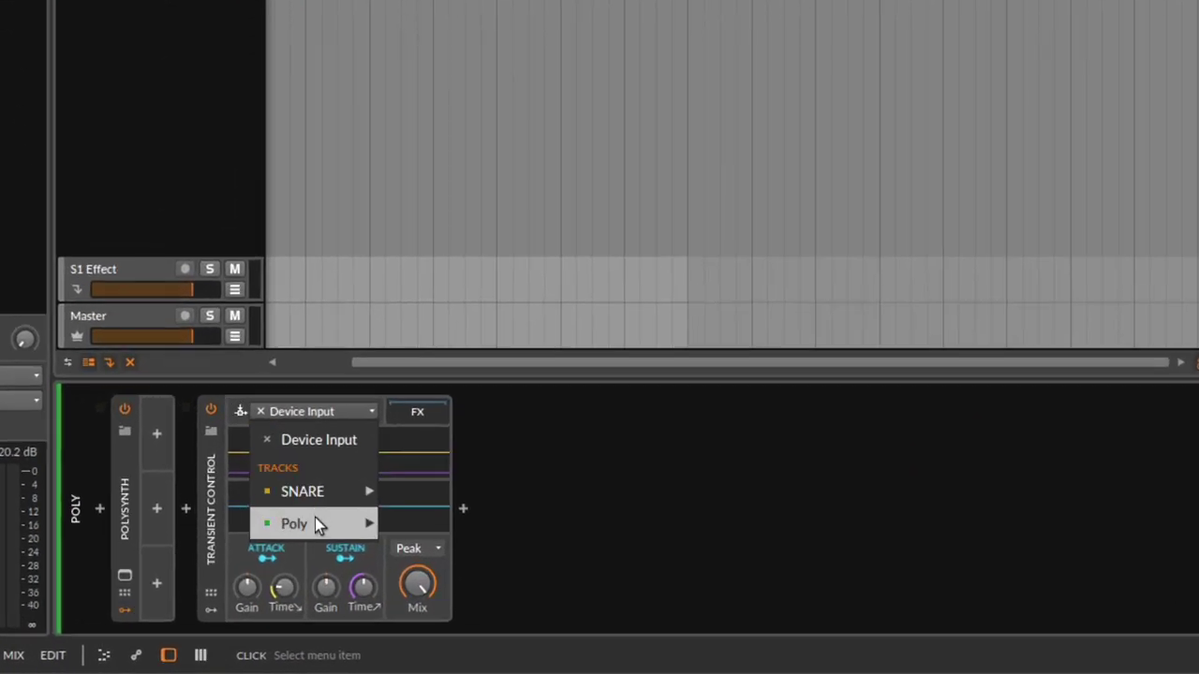
{"action": "mouse_move", "coordinate": [330, 497]}
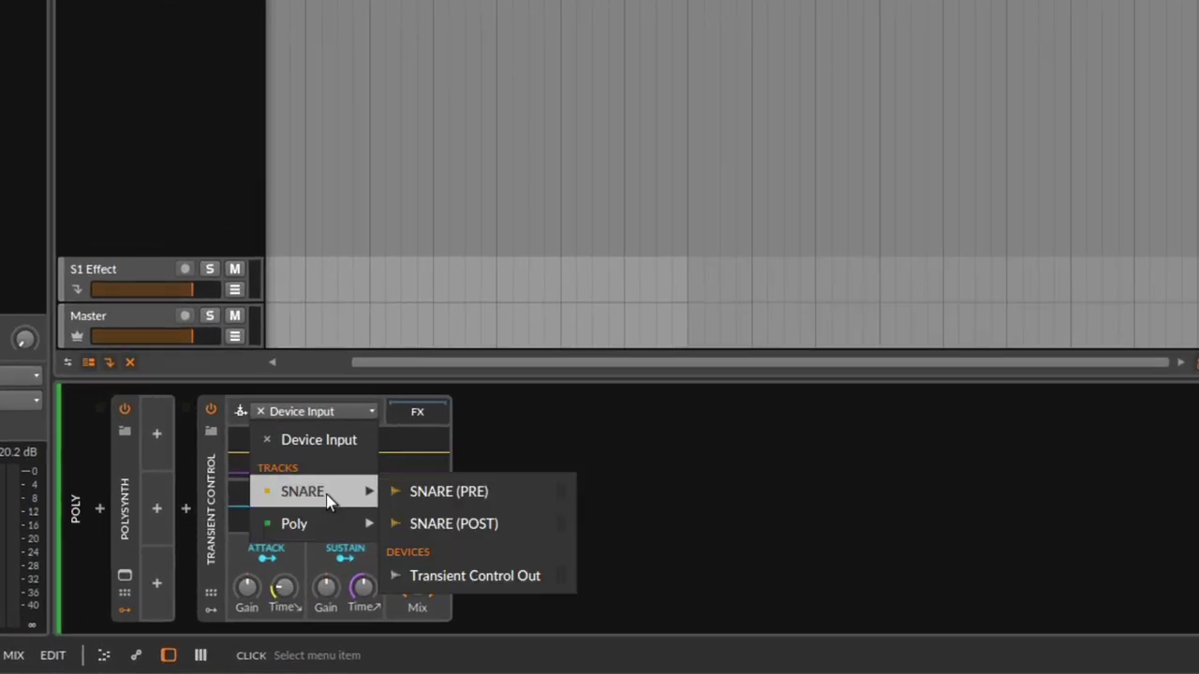
{"action": "left_click", "coordinate": [471, 501]}
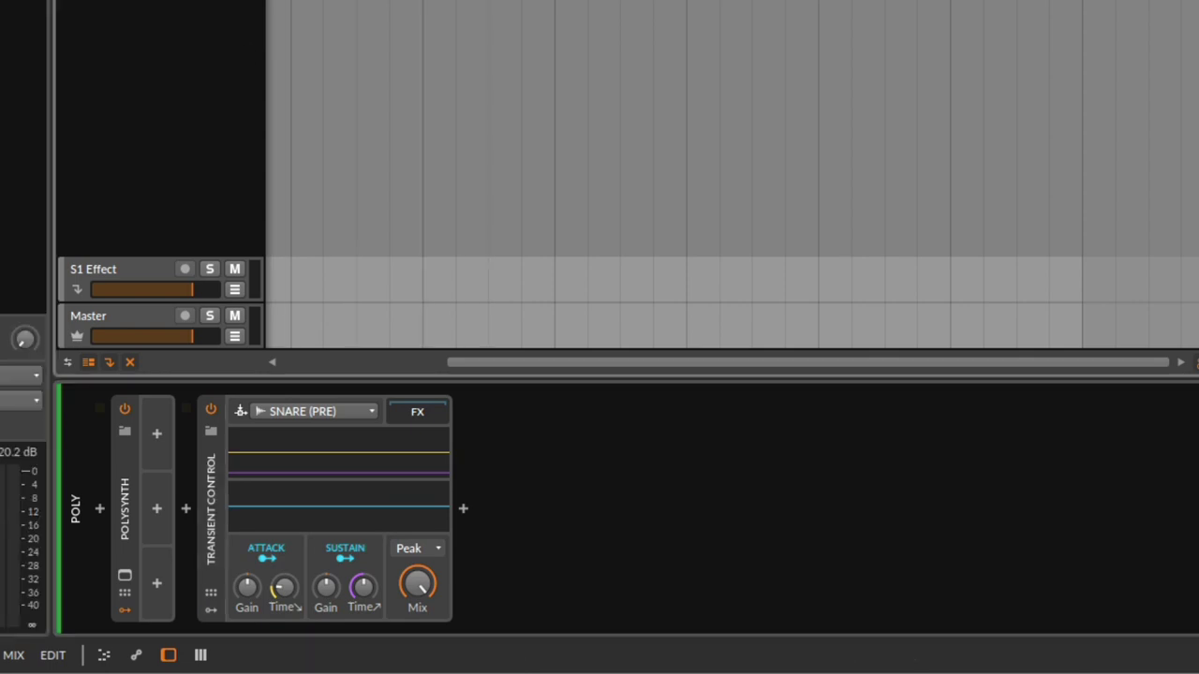
Step: Play the Poly track while trying a raised attack gain and reduced sustain gain, ending with negative attack gain and the sustain gain restored
{"action": "key", "text": "space"}
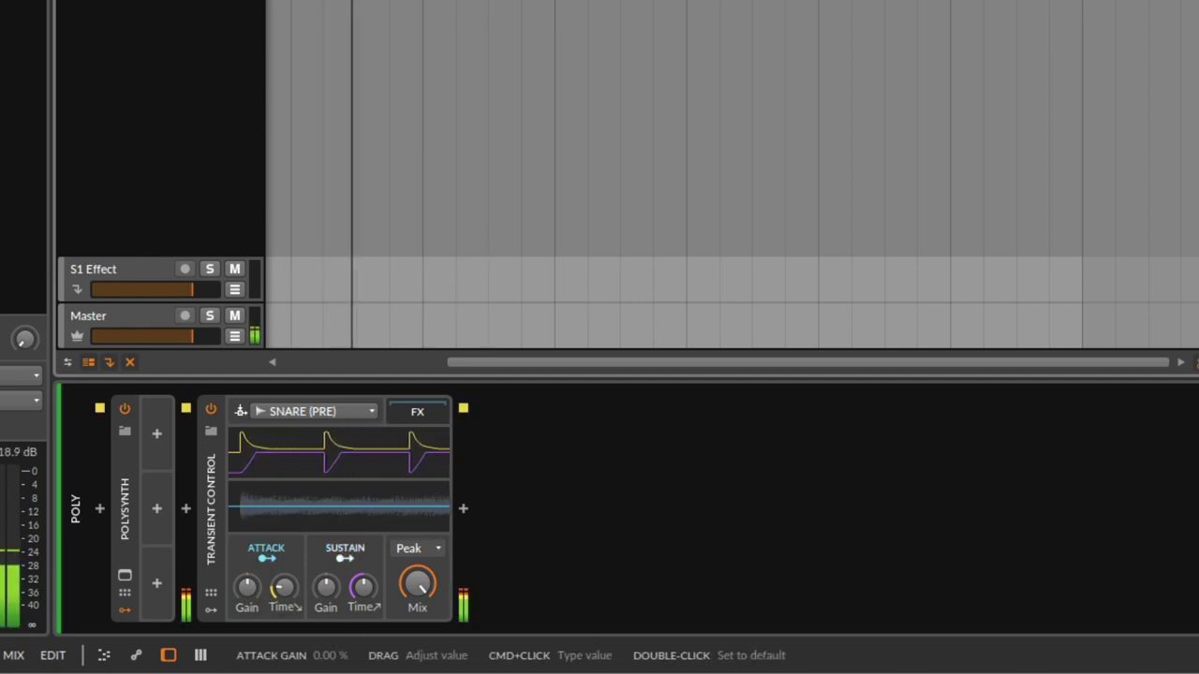
{"action": "left_click_drag", "start_coordinate": [247, 587], "coordinate": [247, 543]}
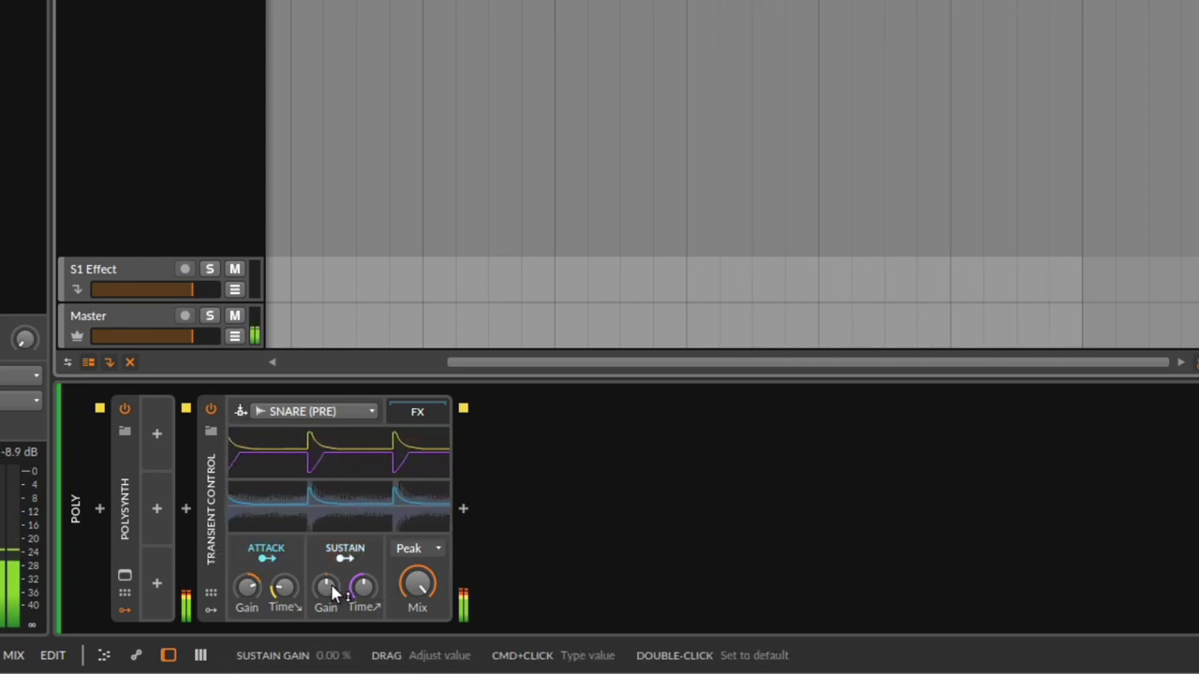
{"action": "left_click_drag", "start_coordinate": [325, 586], "coordinate": [325, 606]}
{"action": "left_click_drag", "start_coordinate": [248, 585], "coordinate": [247, 670]}
{"action": "left_click_drag", "start_coordinate": [327, 590], "coordinate": [327, 578]}
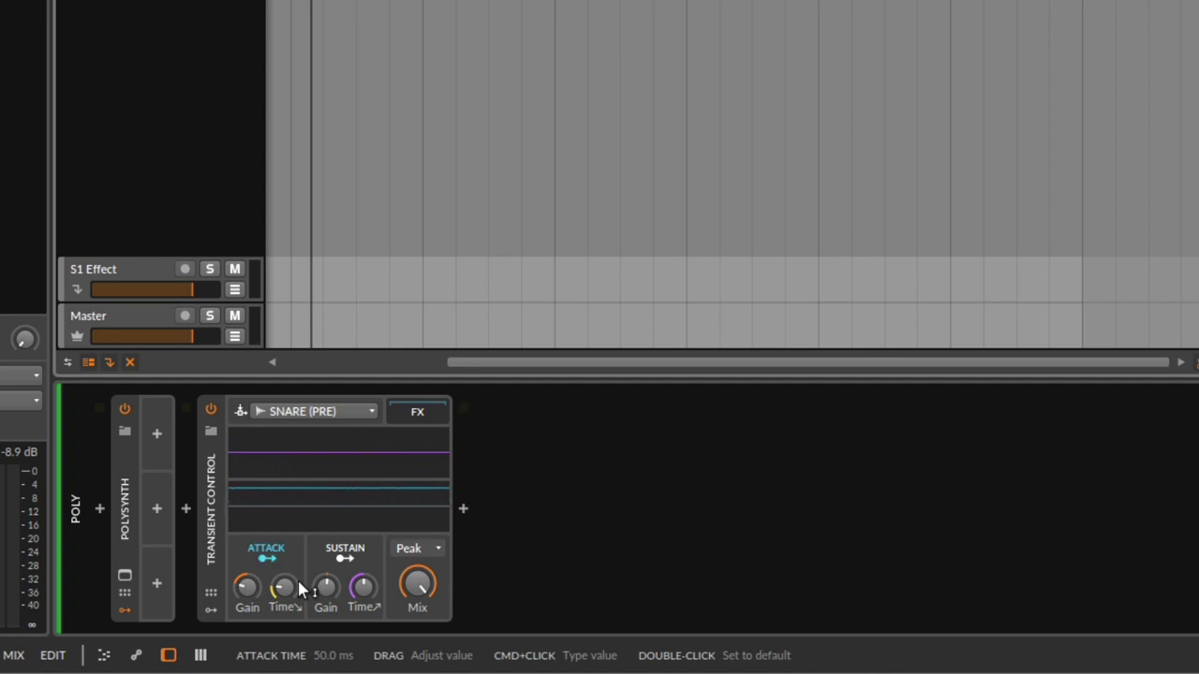
Step: Add a Compressor after Transient Control on the Poly track and delete it again
{"action": "double_click", "coordinate": [897, 514]}
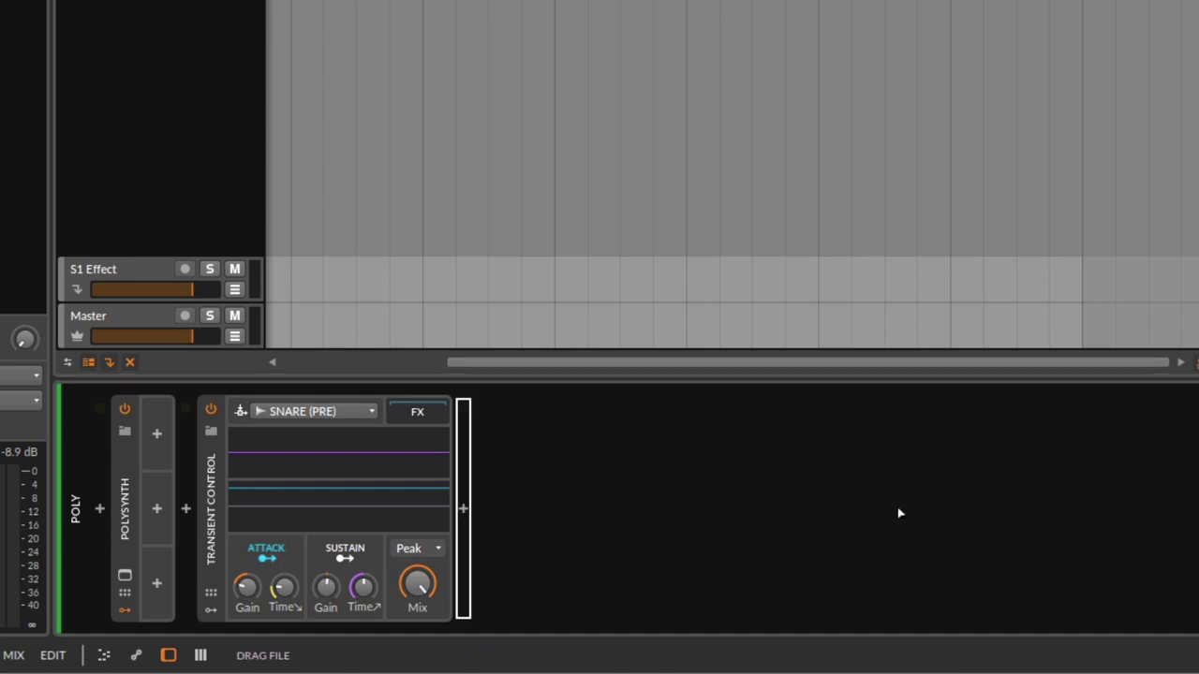
{"action": "left_click_drag", "start_coordinate": [899, 513], "coordinate": [899, 515]}
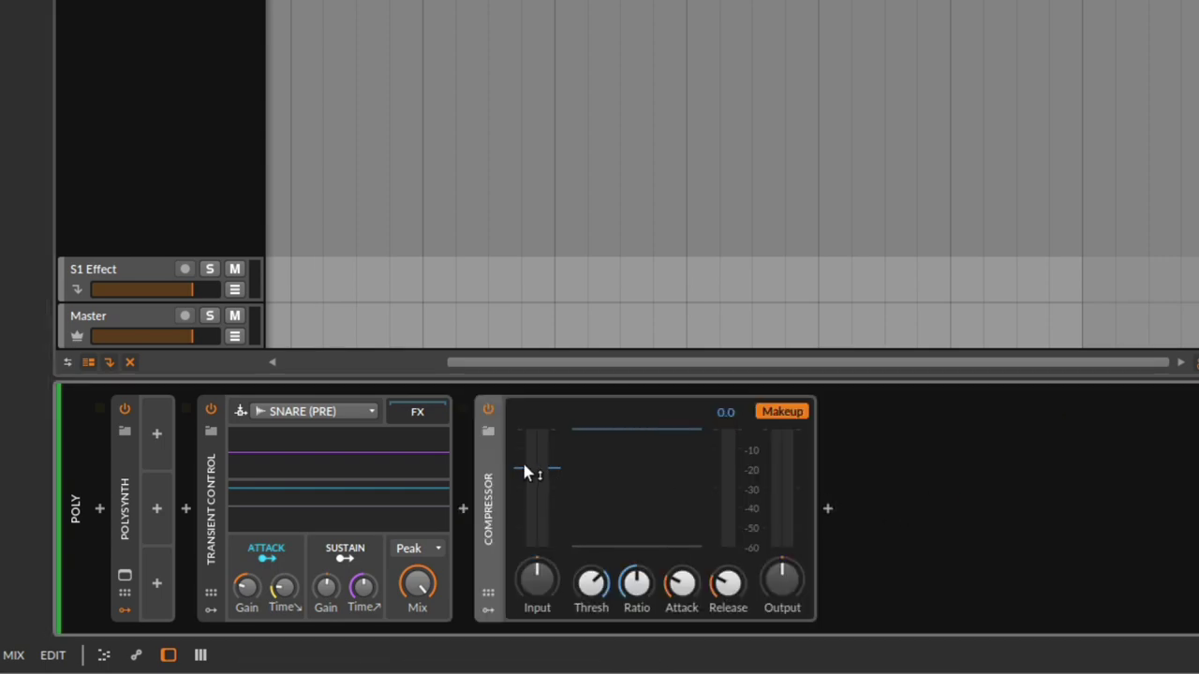
{"action": "key", "text": "Delete"}
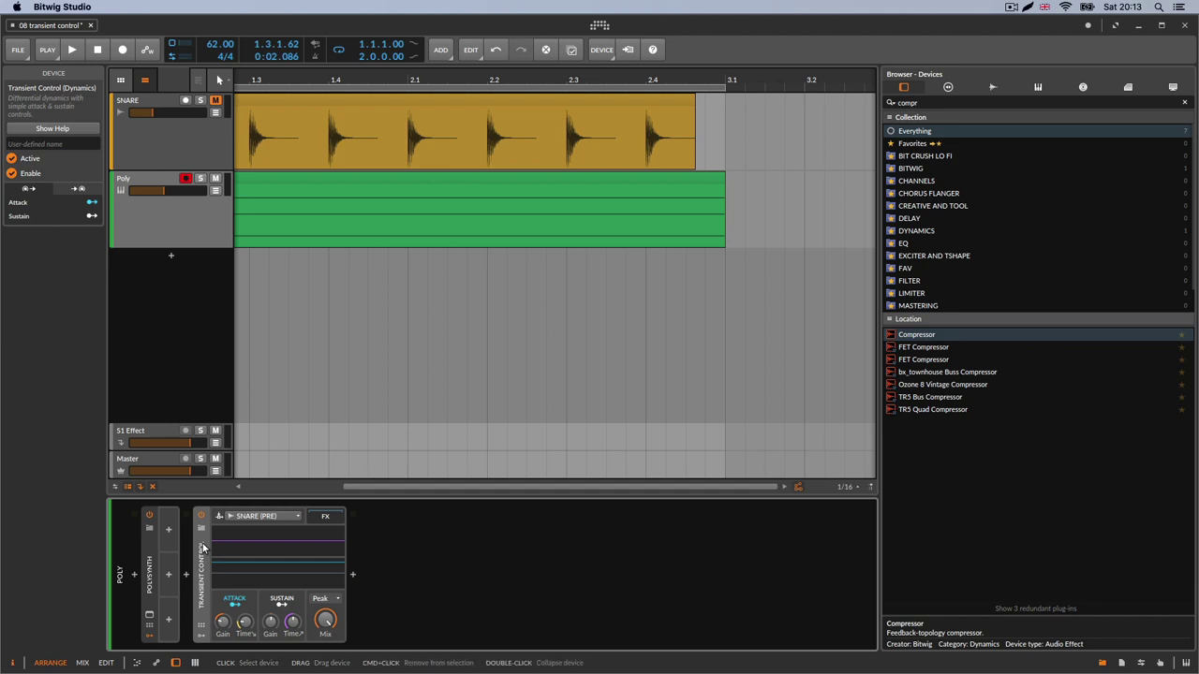
Step: Search the device browser for "filter" and insert the Filter device into the FX chain of the SNARE track's Transient Control
{"action": "left_click_drag", "start_coordinate": [202, 548], "coordinate": [191, 137]}
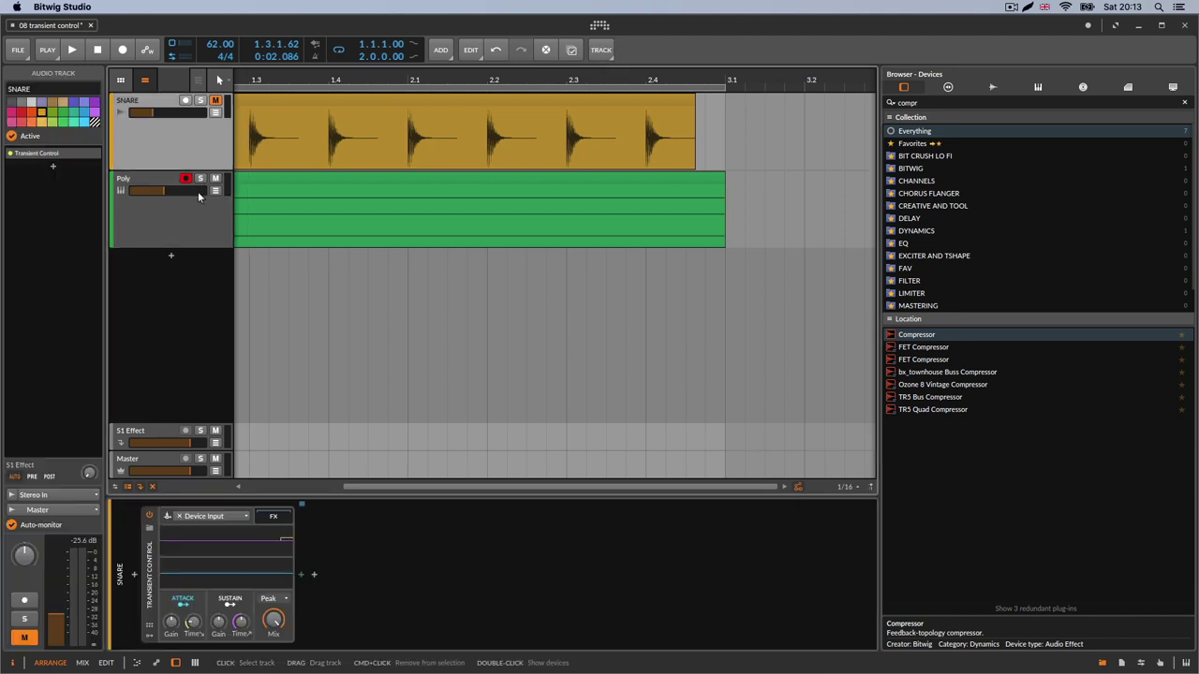
{"action": "left_click", "coordinate": [452, 590]}
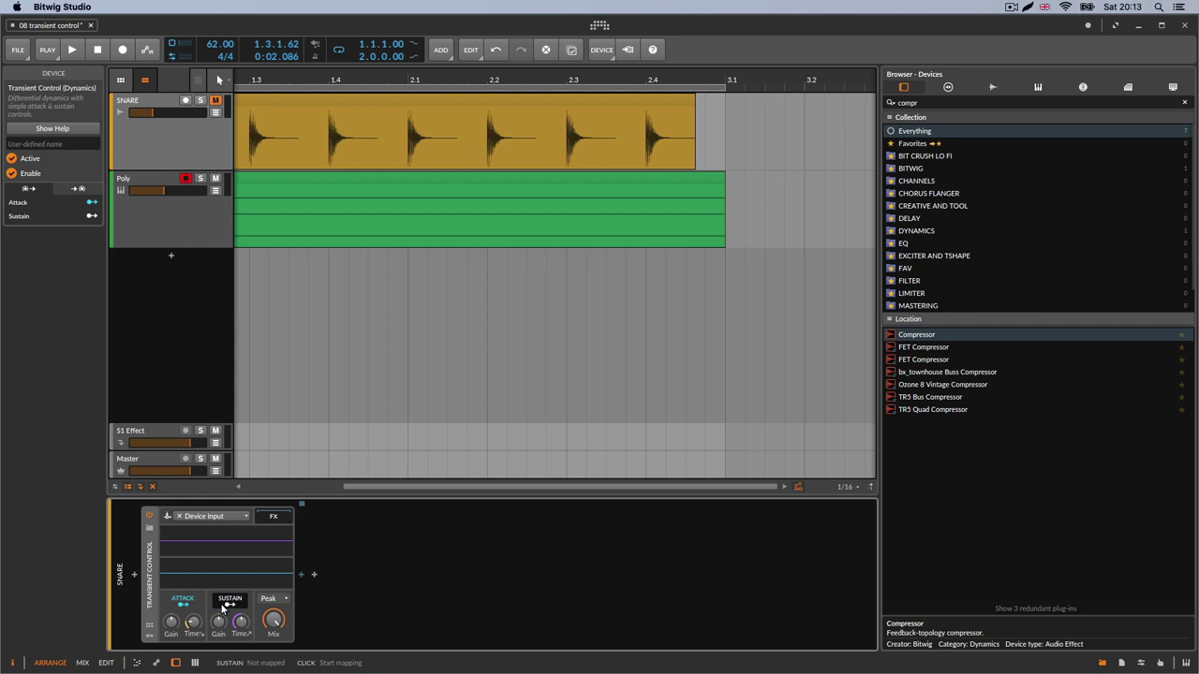
{"action": "left_click_drag", "start_coordinate": [941, 103], "coordinate": [878, 103]}
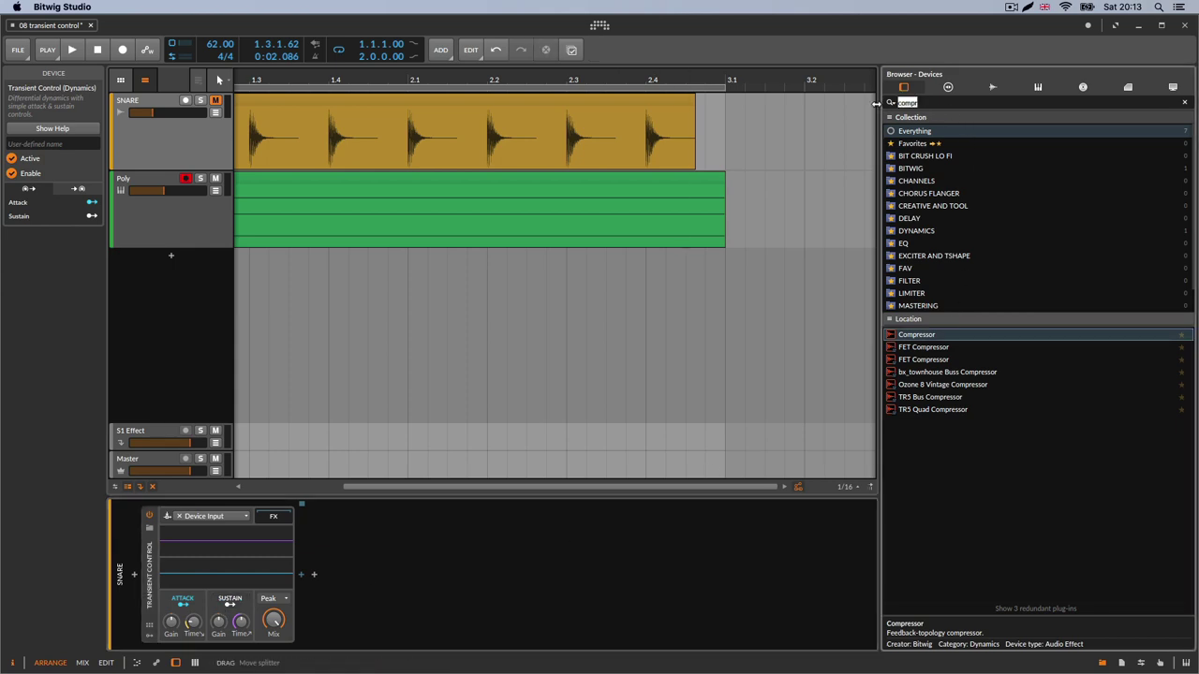
{"action": "type", "text": "filter"}
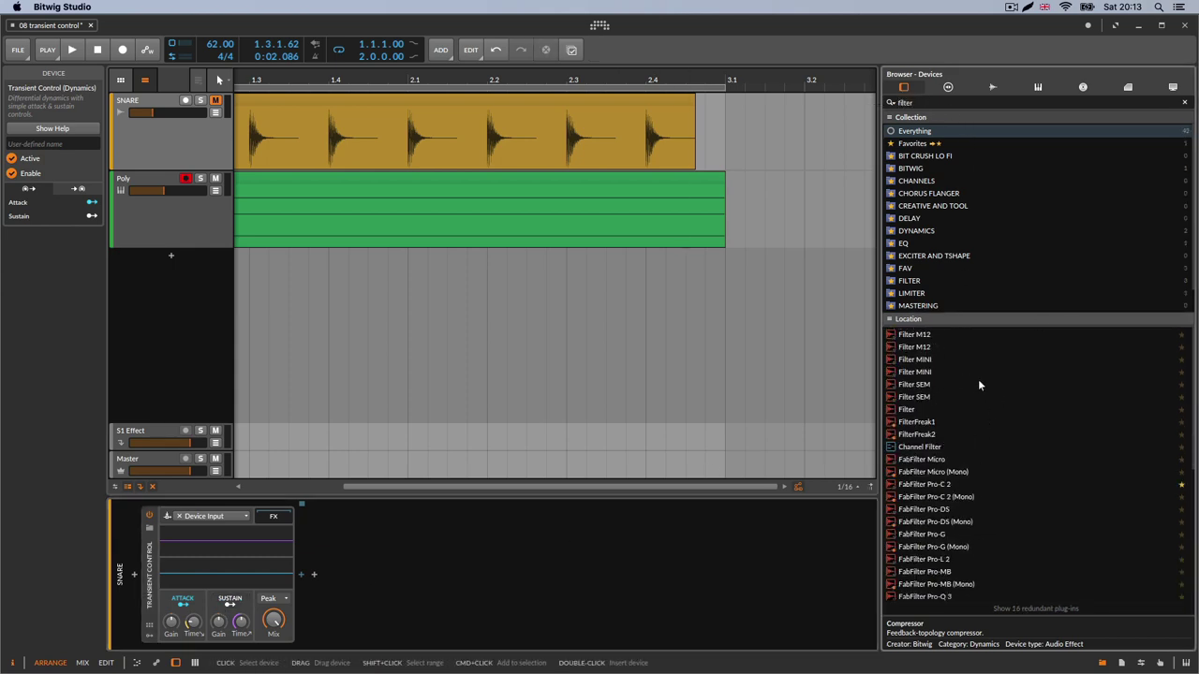
{"action": "mouse_move", "coordinate": [923, 410]}
{"action": "left_mouse_down"}
{"action": "mouse_move", "coordinate": [673, 445]}
{"action": "mouse_move", "coordinate": [317, 562]}
{"action": "left_mouse_up"}
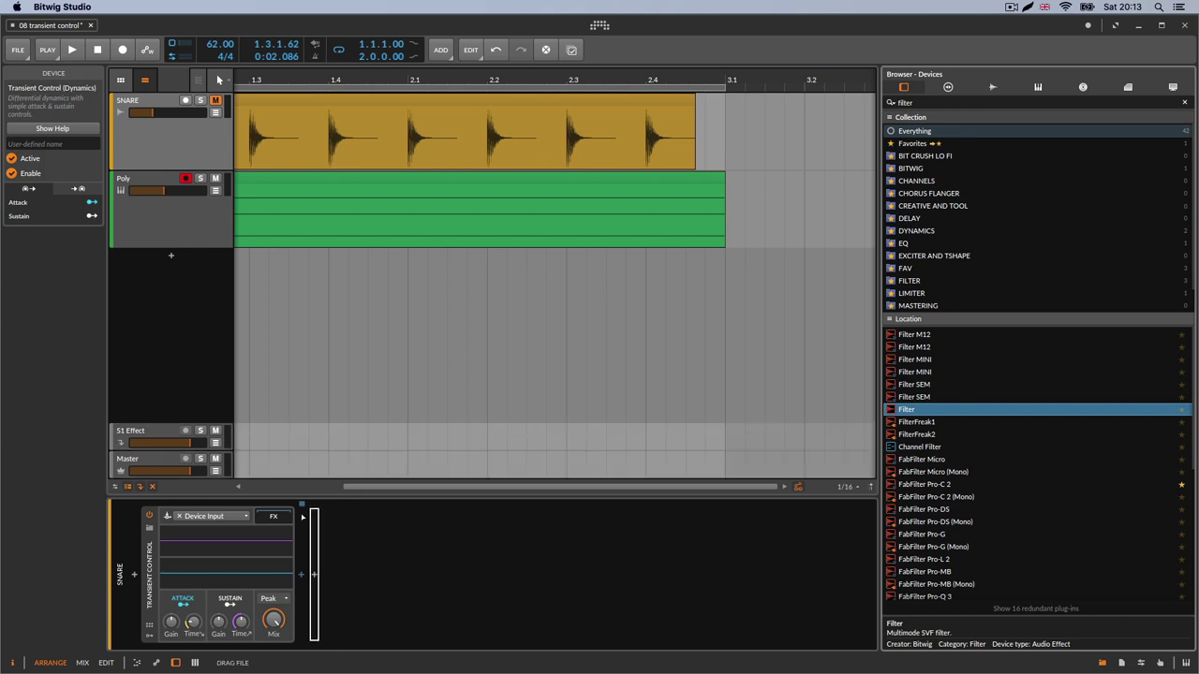
{"action": "left_click_drag", "start_coordinate": [275, 518], "coordinate": [328, 551]}
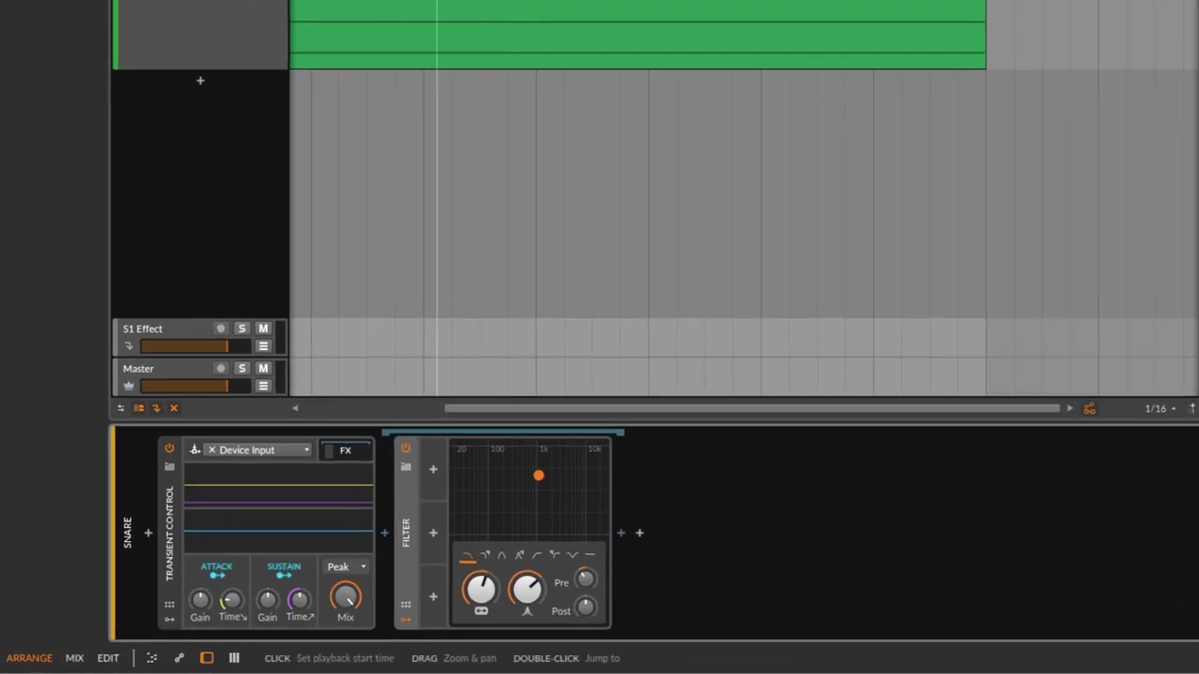
Step: Map Transient Control's Attack modulation to the Filter's Frequency with an amount of about +28.67
{"action": "left_click_drag", "start_coordinate": [436, 2], "coordinate": [534, 37]}
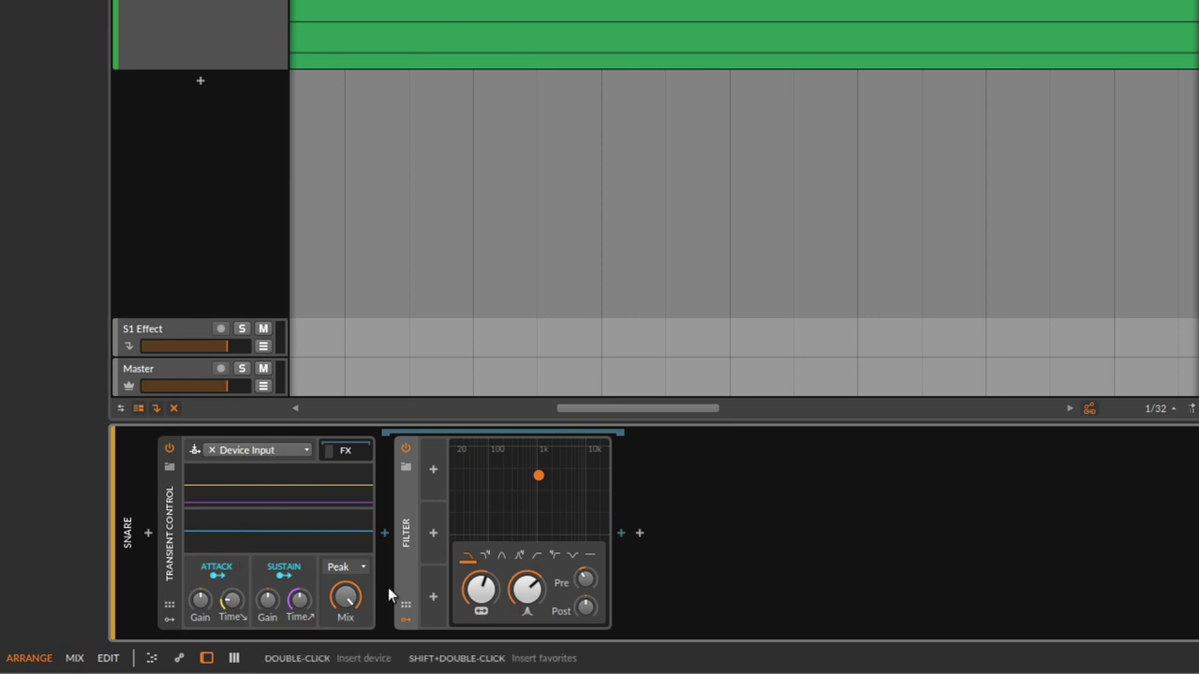
{"action": "left_click", "coordinate": [214, 574]}
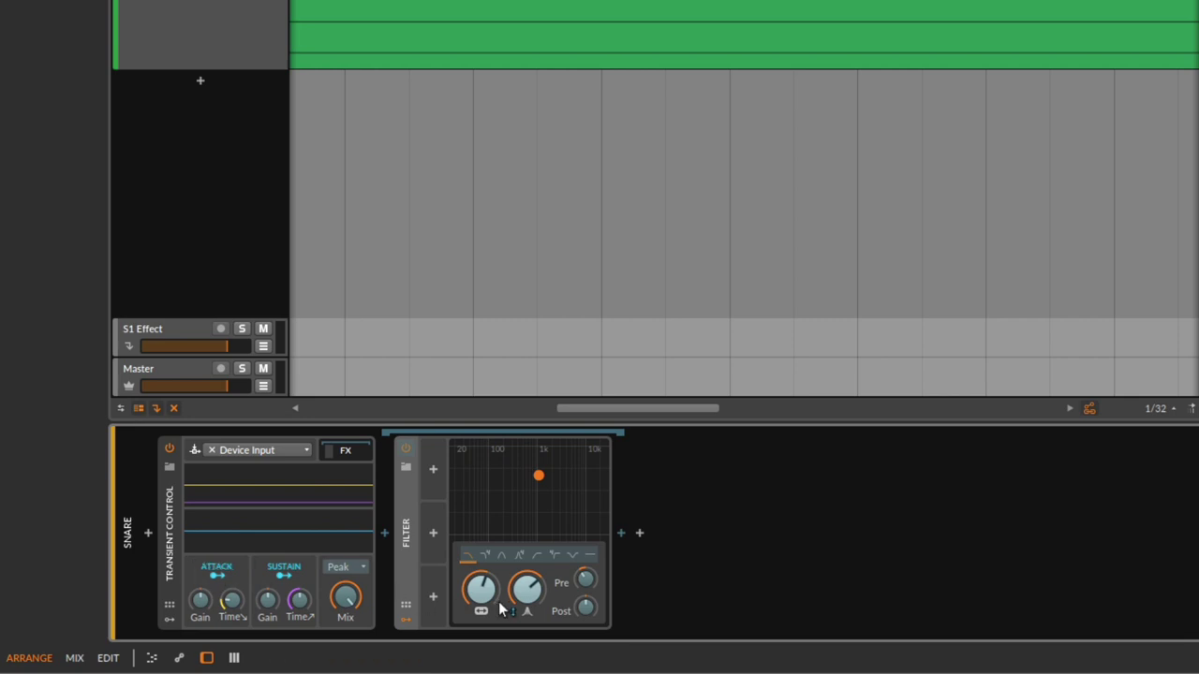
{"action": "left_click_drag", "start_coordinate": [478, 600], "coordinate": [480, 581]}
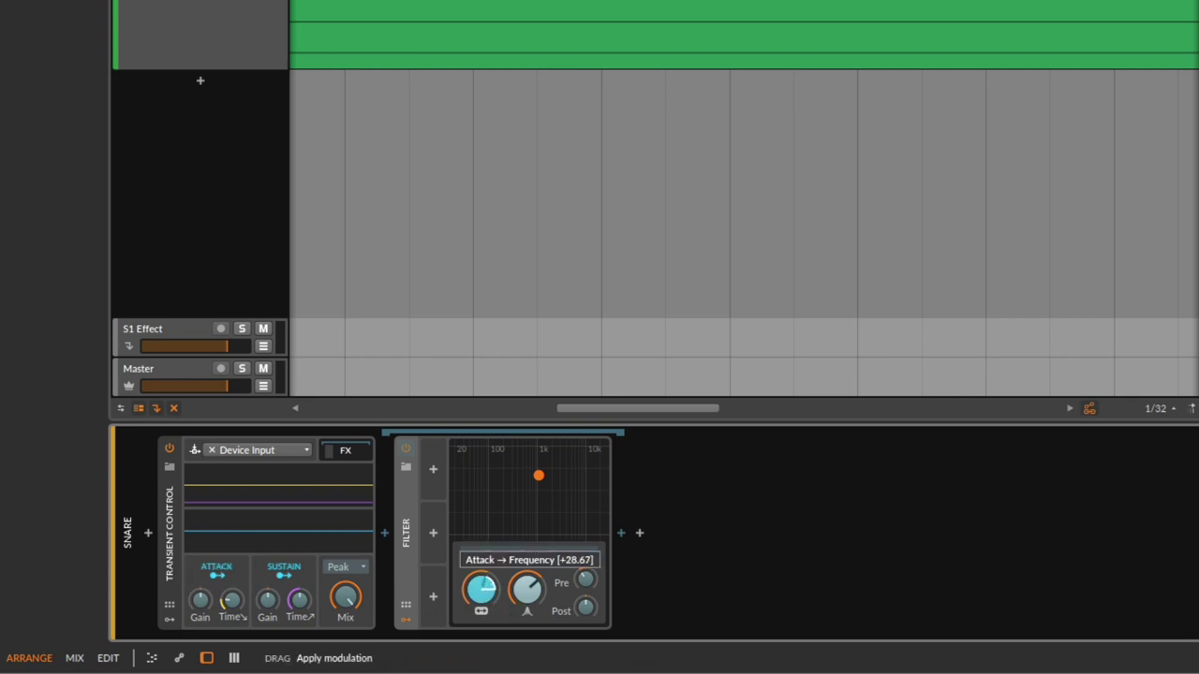
{"action": "left_click", "coordinate": [214, 575]}
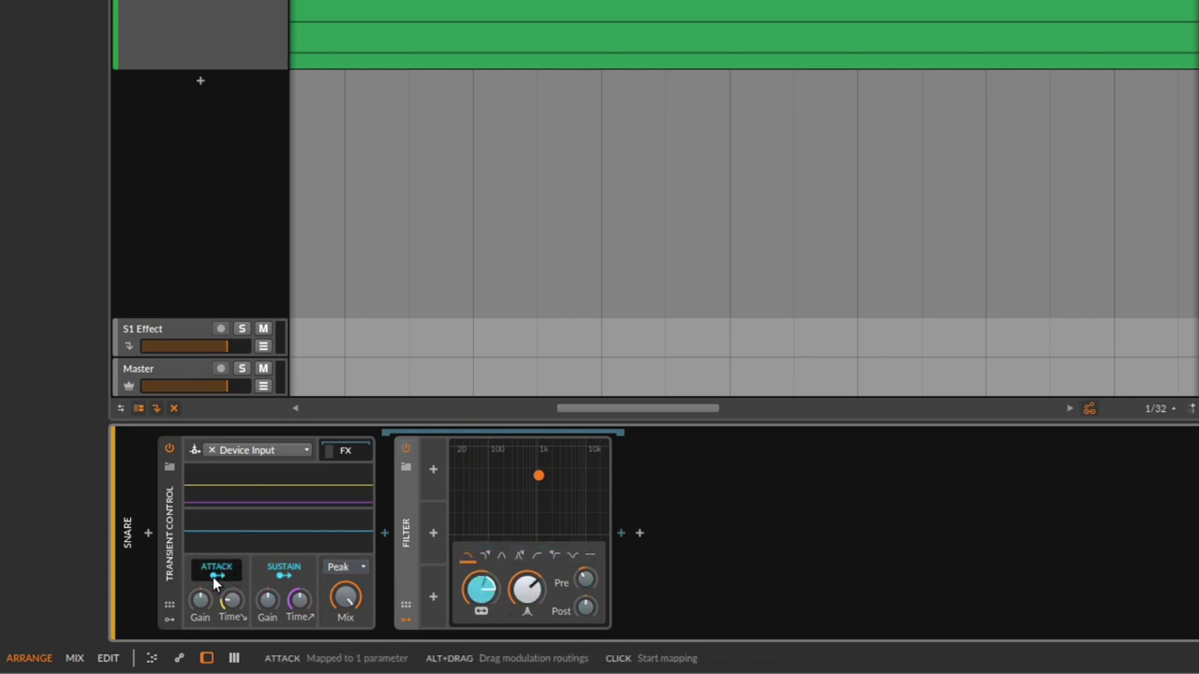
Step: Lower the Filter's frequency, play the snare through it, and raise the frequency slightly
{"action": "left_click_drag", "start_coordinate": [475, 592], "coordinate": [522, 619]}
{"action": "key", "text": "space"}
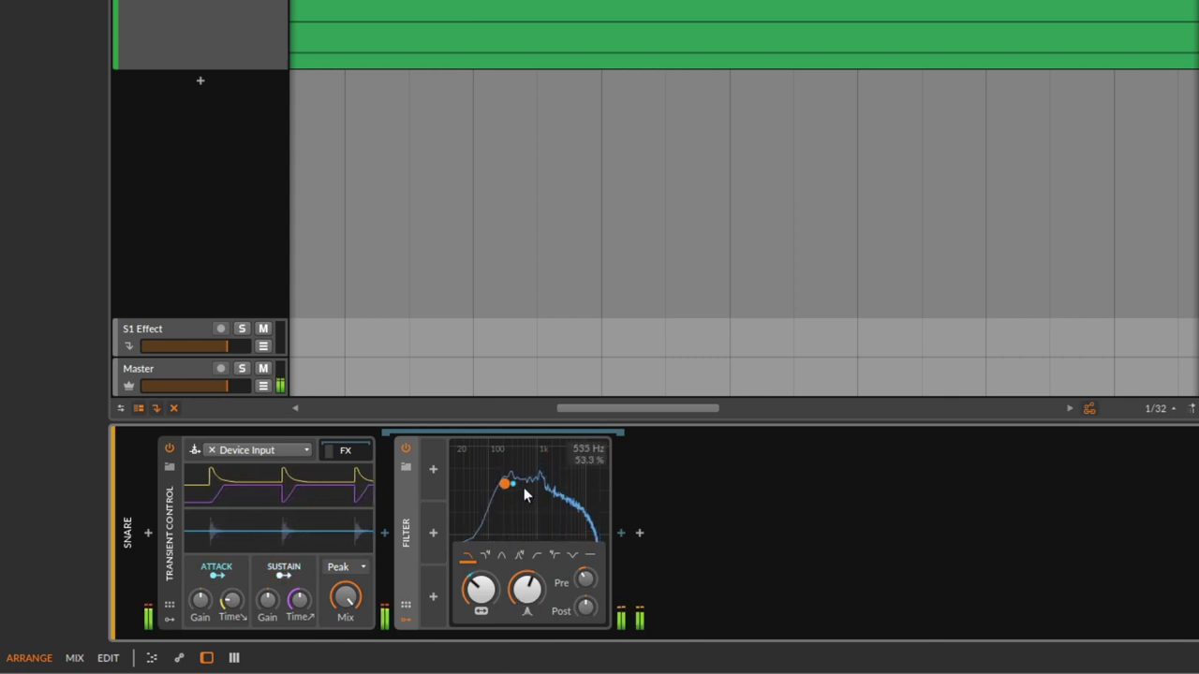
{"action": "left_click_drag", "start_coordinate": [480, 588], "coordinate": [480, 574]}
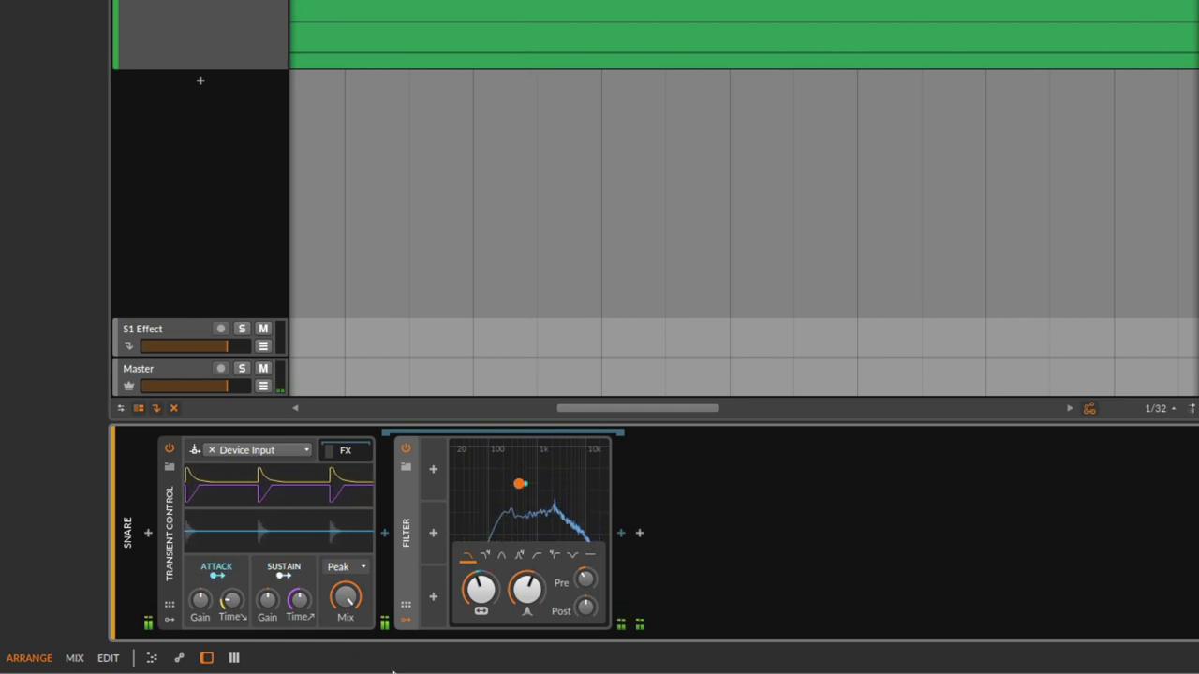
Step: Raise Transient Control's attack gain on the SNARE track while the filtered snare plays
{"action": "mouse_move", "coordinate": [385, 670]}
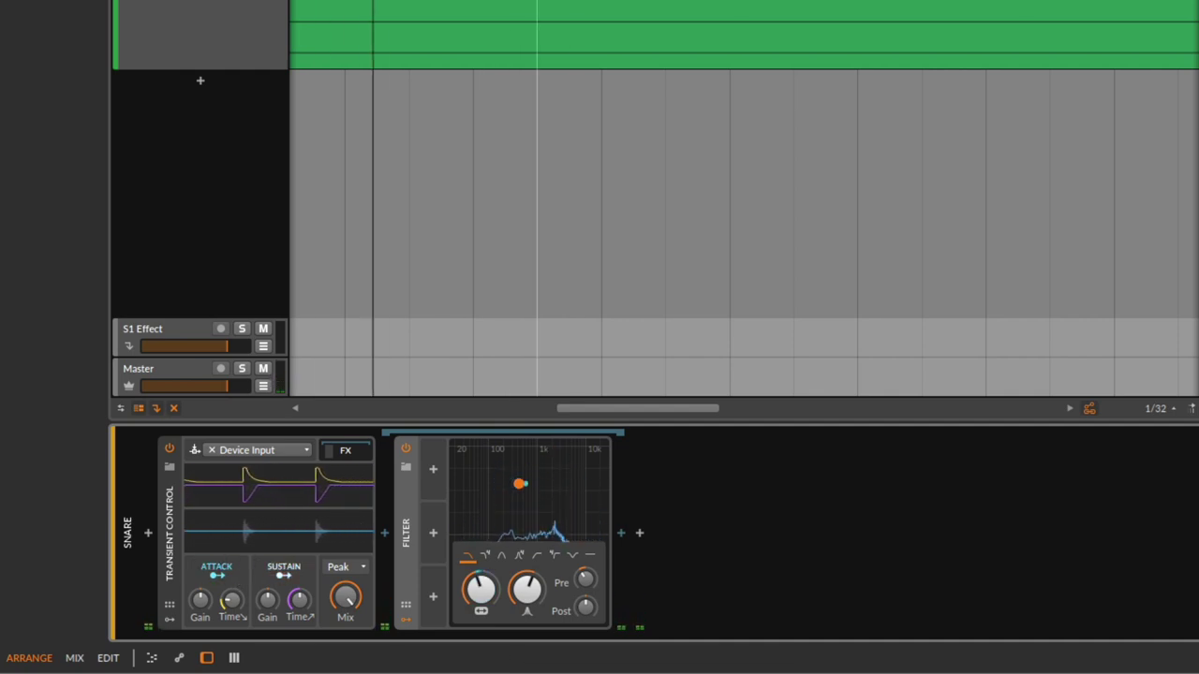
{"action": "mouse_move", "coordinate": [528, 476]}
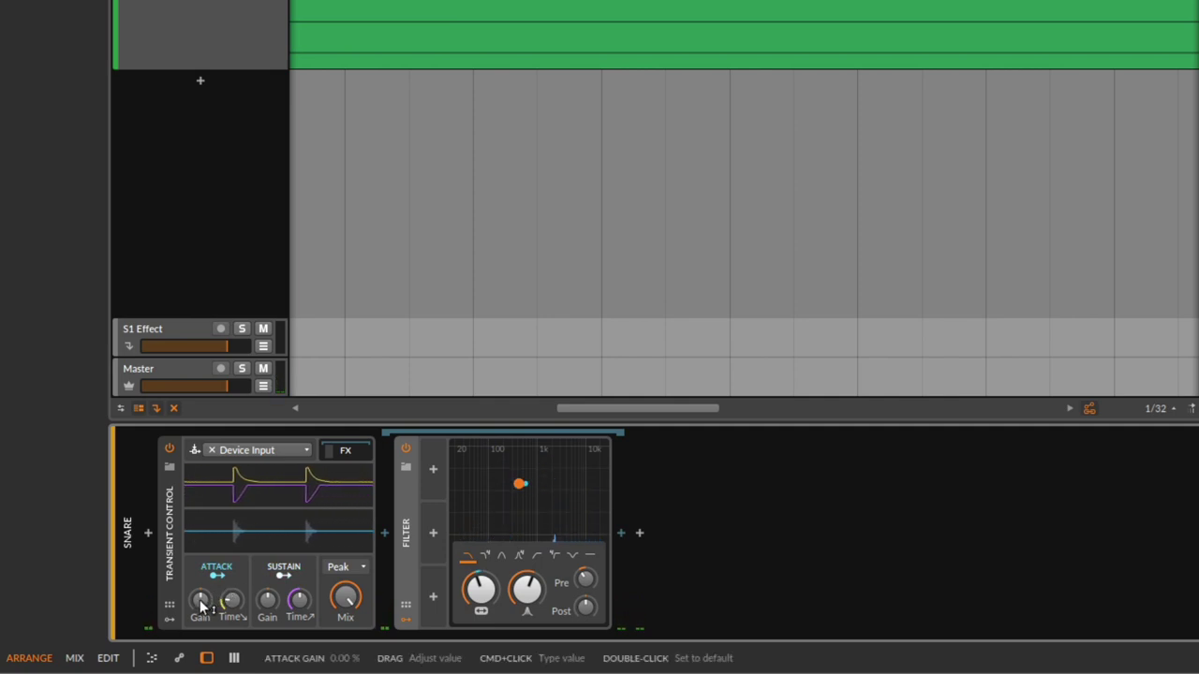
{"action": "left_click_drag", "start_coordinate": [201, 601], "coordinate": [200, 600]}
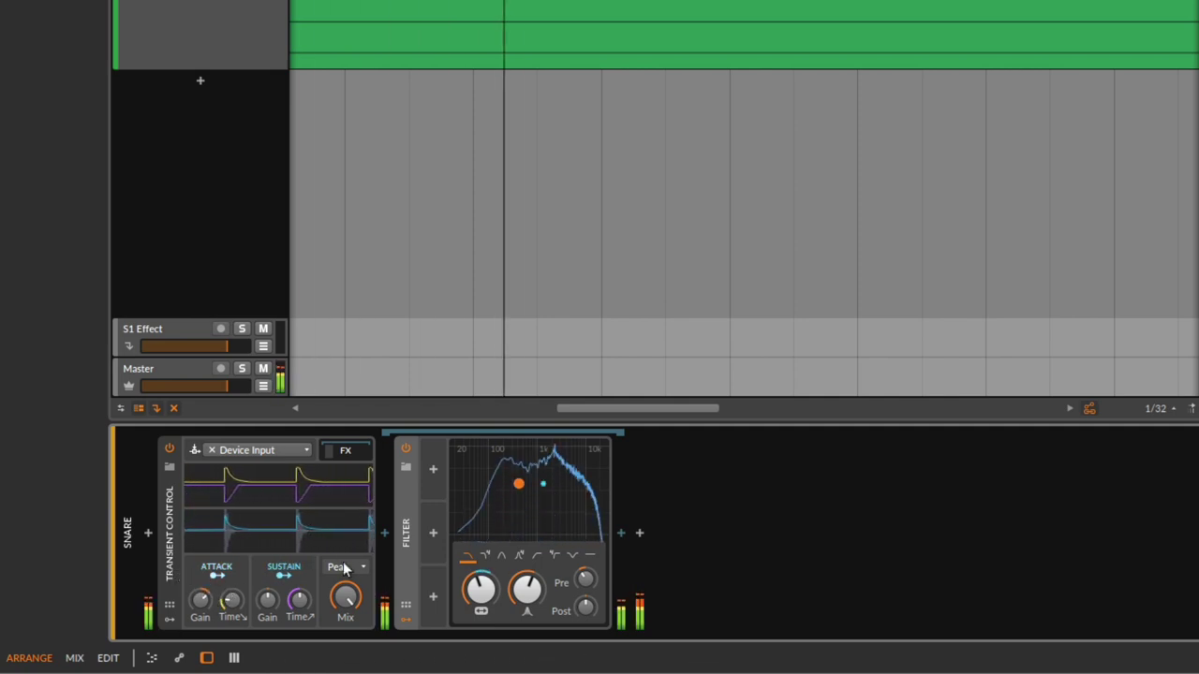
{"action": "mouse_move", "coordinate": [217, 567]}
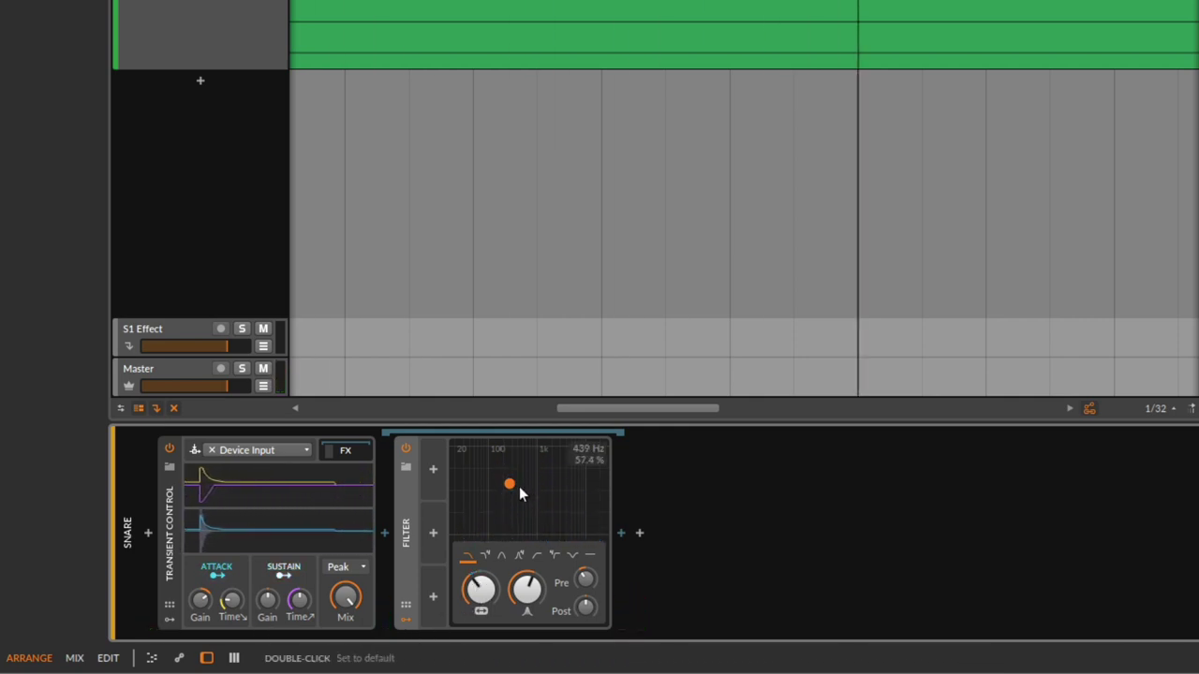
Step: Compare attack times of 31.6 ms and about 101 ms during playback, return to 31.6 ms, and lower the Filter's frequency to about 213 Hz
{"action": "key", "text": "space"}
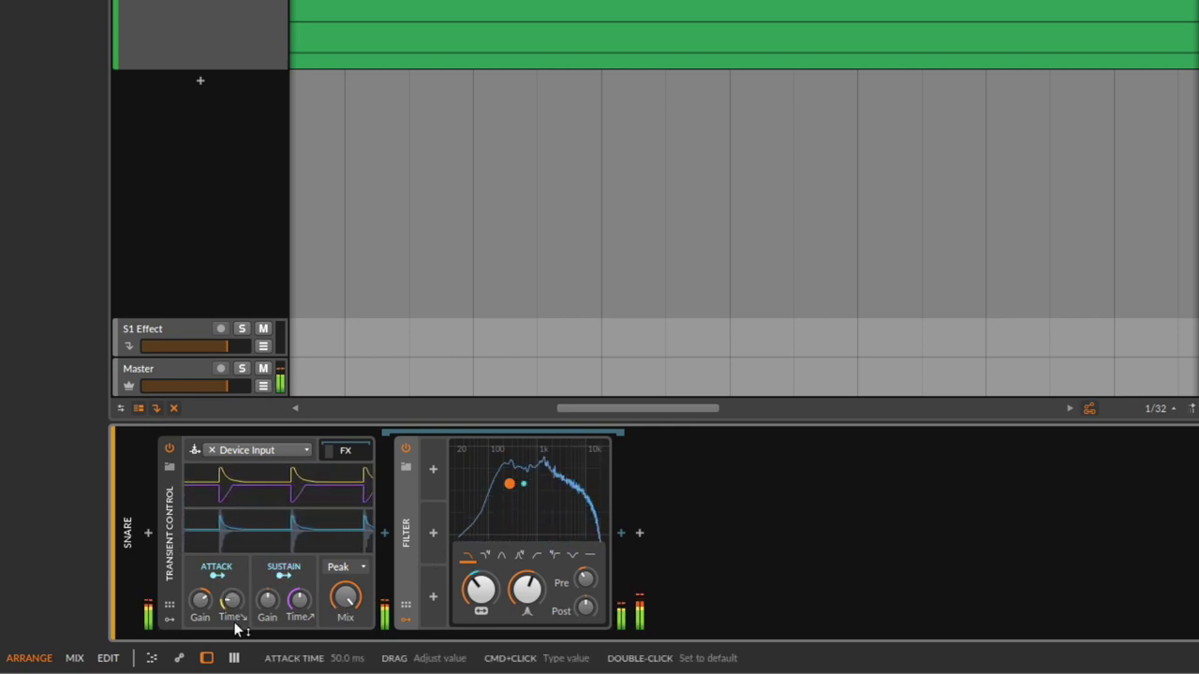
{"action": "mouse_move", "coordinate": [230, 602]}
{"action": "left_mouse_down"}
{"action": "mouse_move", "coordinate": [230, 590]}
{"action": "mouse_move", "coordinate": [228, 616]}
{"action": "left_mouse_up"}
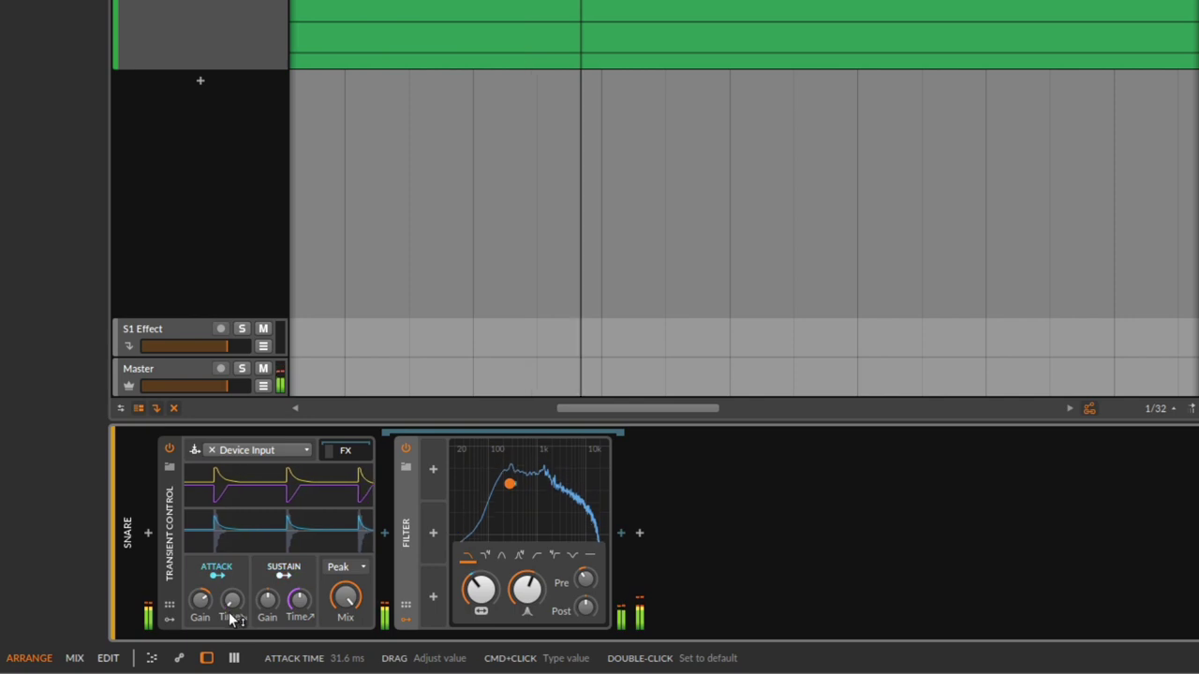
{"action": "mouse_move", "coordinate": [510, 494]}
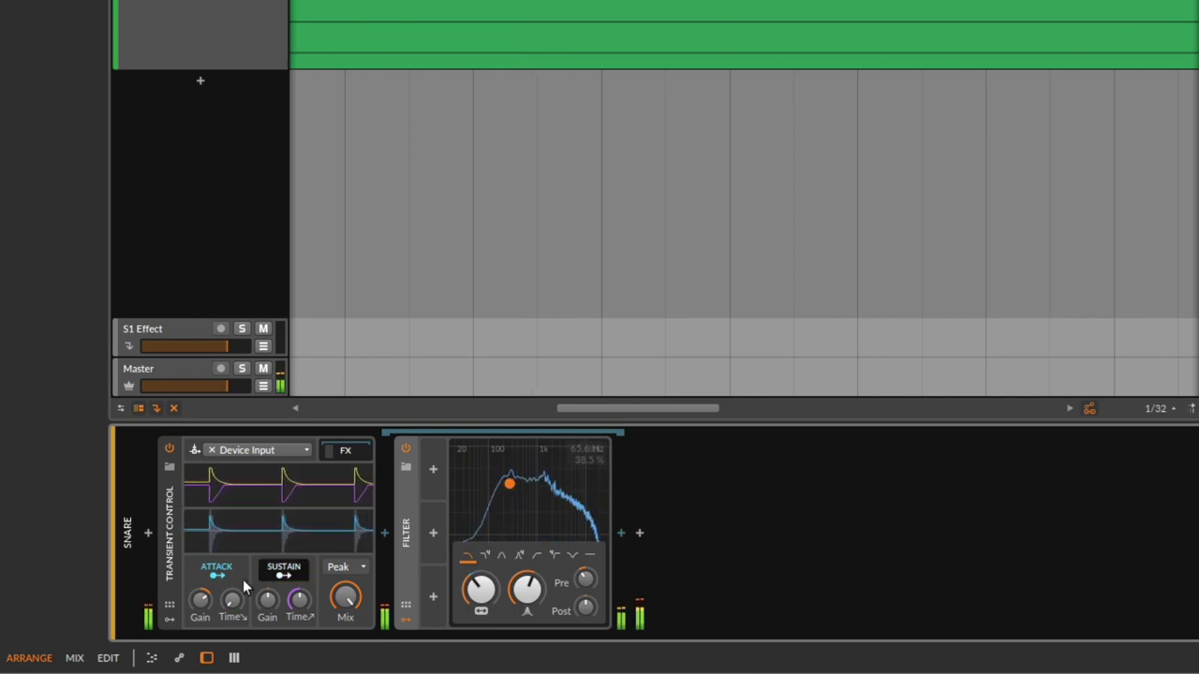
{"action": "left_click_drag", "start_coordinate": [230, 604], "coordinate": [231, 596]}
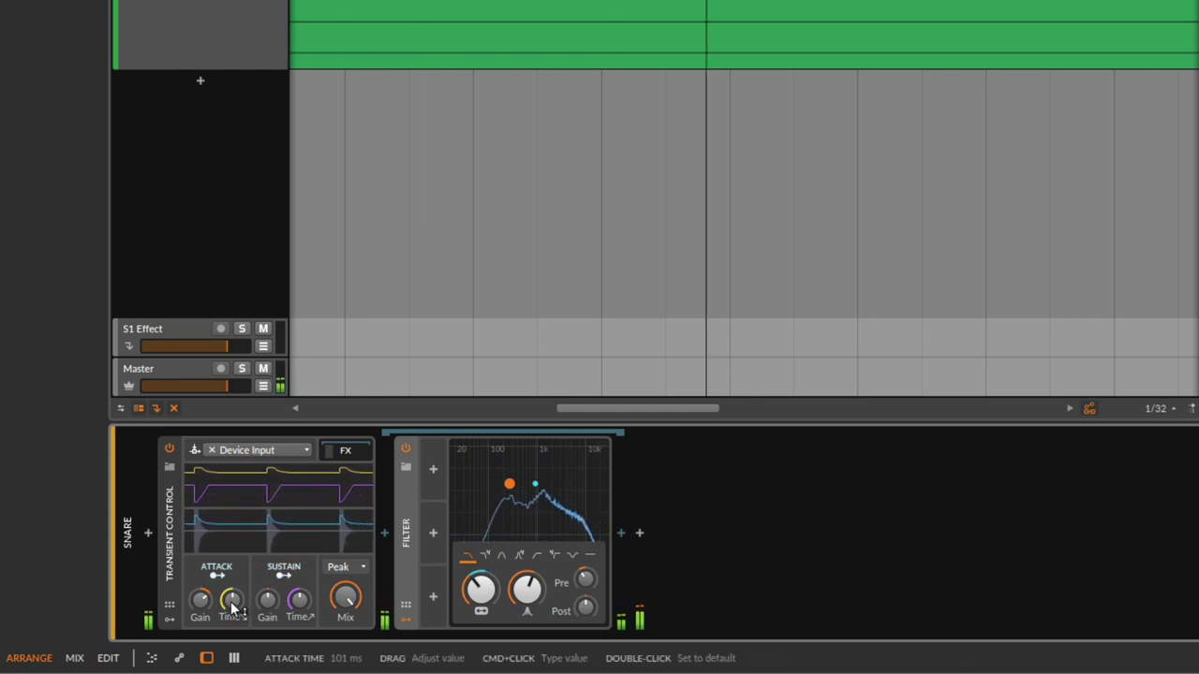
{"action": "left_click_drag", "start_coordinate": [237, 606], "coordinate": [237, 608]}
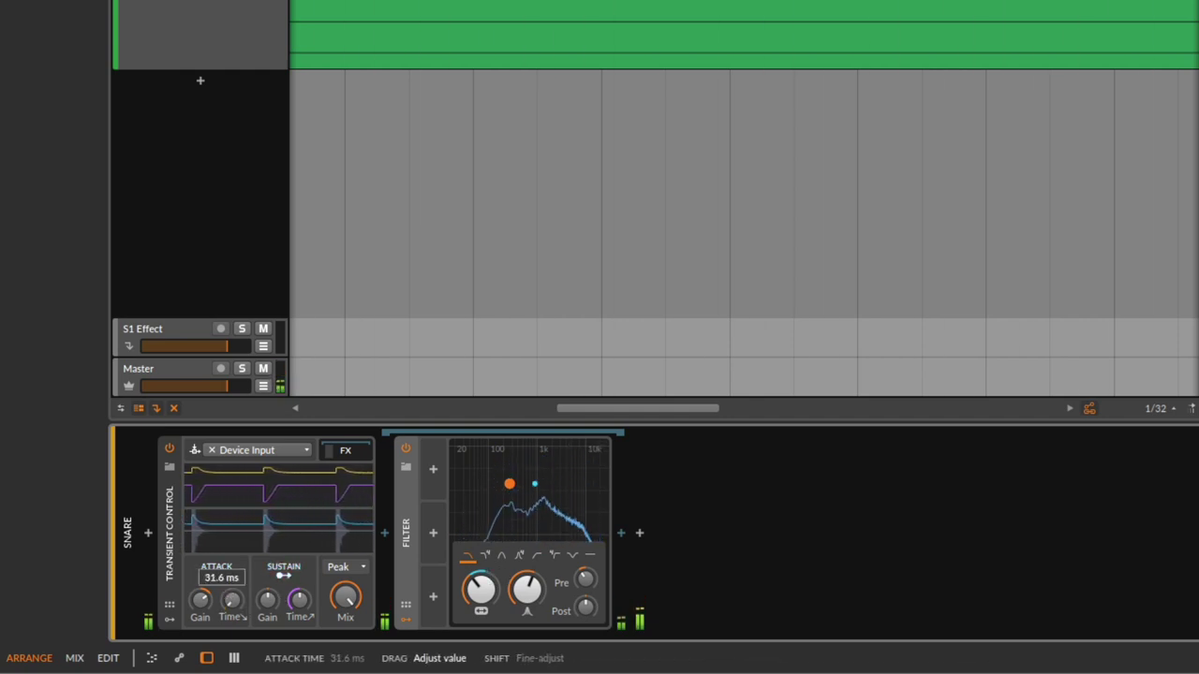
{"action": "left_click_drag", "start_coordinate": [480, 589], "coordinate": [480, 604]}
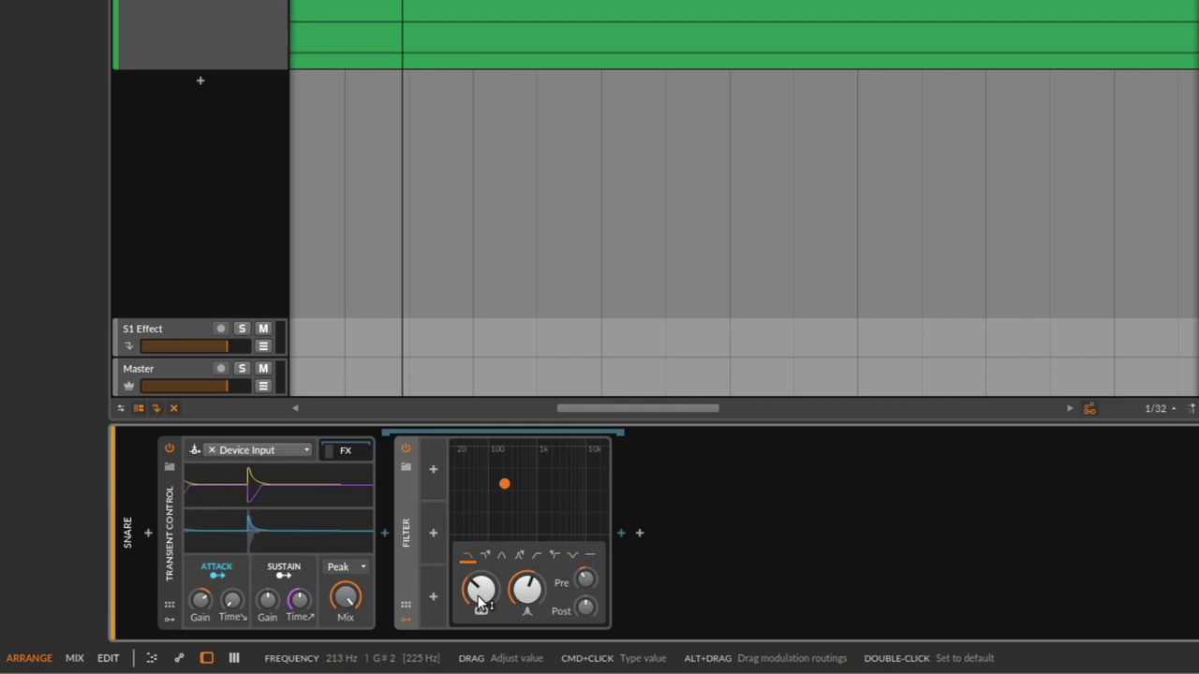